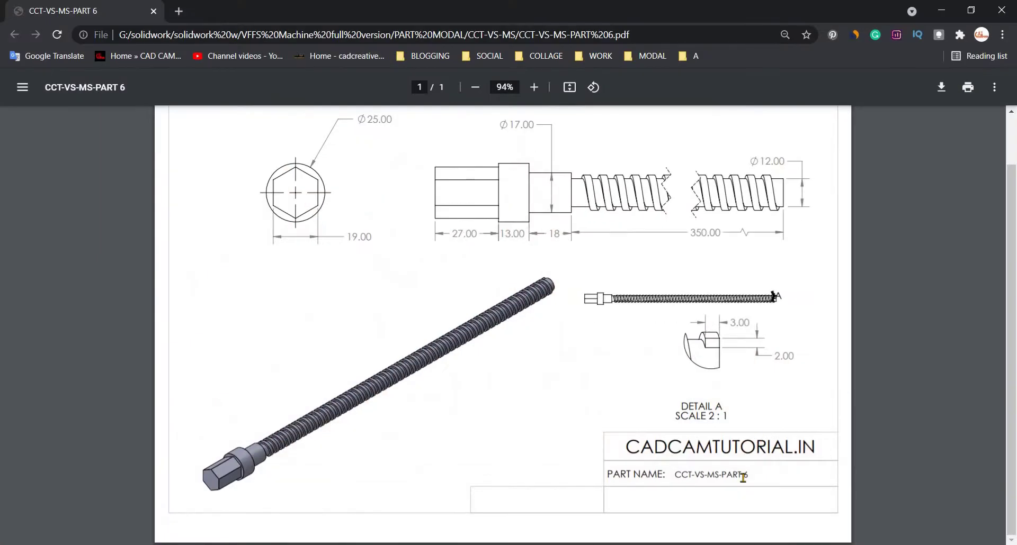
- Start a new sketch on the Right Plane of the empty SOLIDWORKS part
{"action": "scroll", "coordinate": [322, 169], "scroll_direction": "up", "scroll_amount": 1, "text": "ctrl"}
{"action": "scroll", "coordinate": [376, 177], "scroll_direction": "down", "scroll_amount": 2, "text": "ctrl"}
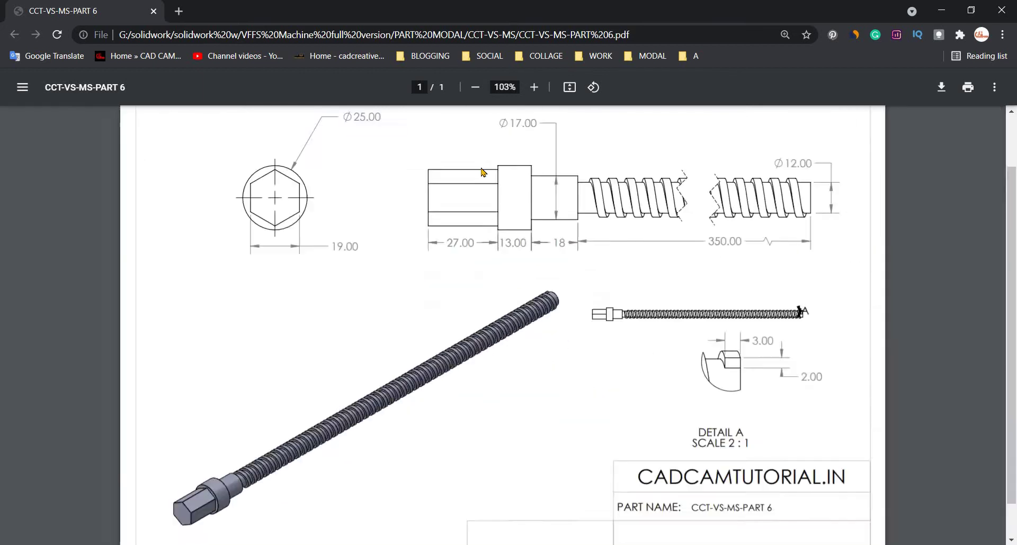
{"action": "scroll", "coordinate": [485, 168], "scroll_direction": "down", "scroll_amount": 3, "text": "ctrl"}
{"action": "scroll", "coordinate": [545, 136], "scroll_direction": "up", "scroll_amount": 1, "text": "ctrl"}
{"action": "scroll", "coordinate": [546, 137], "scroll_direction": "up", "scroll_amount": 4, "text": "ctrl"}
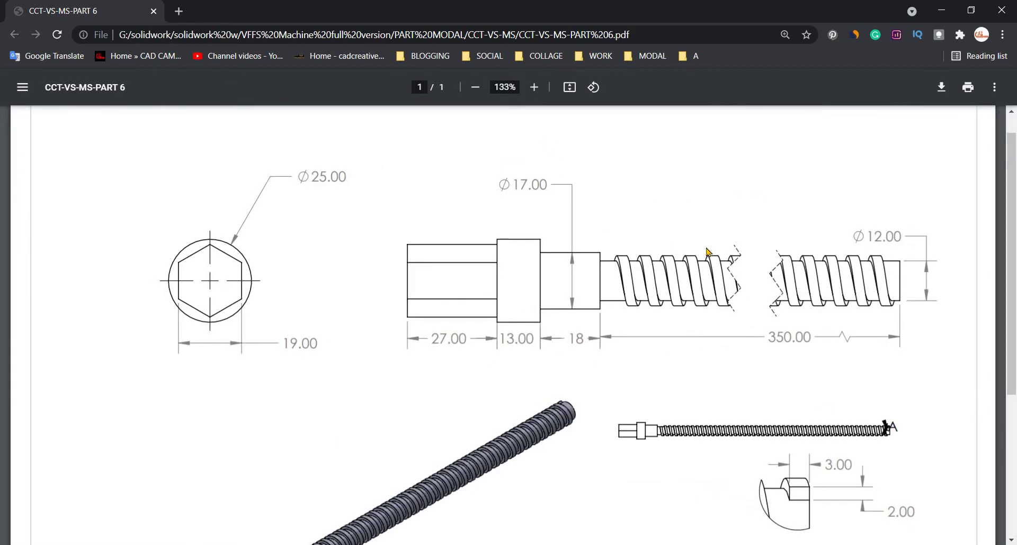
{"action": "scroll", "coordinate": [730, 196], "scroll_direction": "down", "scroll_amount": 1, "text": "ctrl"}
{"action": "scroll", "coordinate": [729, 195], "scroll_direction": "down", "scroll_amount": 1, "text": "ctrl"}
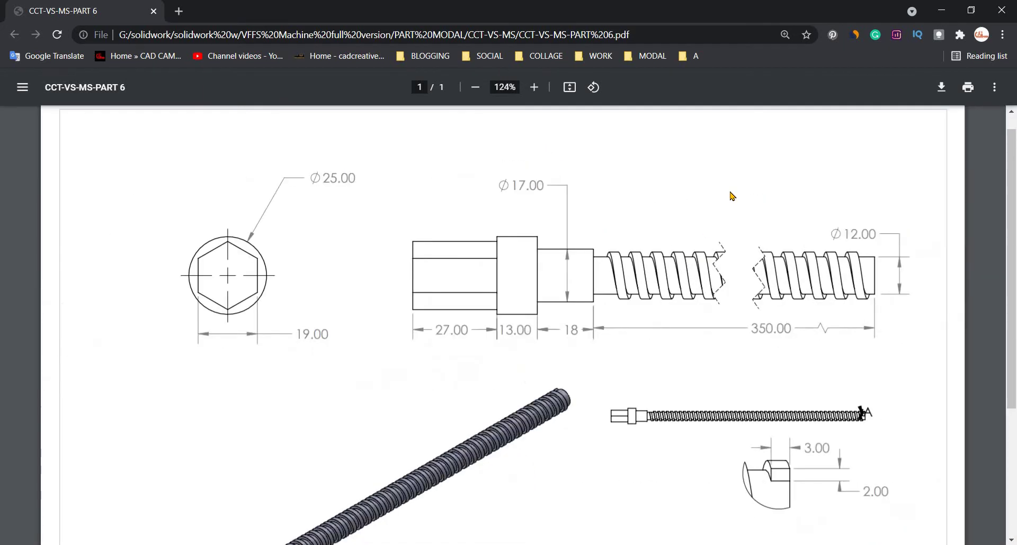
{"action": "scroll", "coordinate": [729, 195], "scroll_direction": "down", "scroll_amount": 1, "text": "ctrl"}
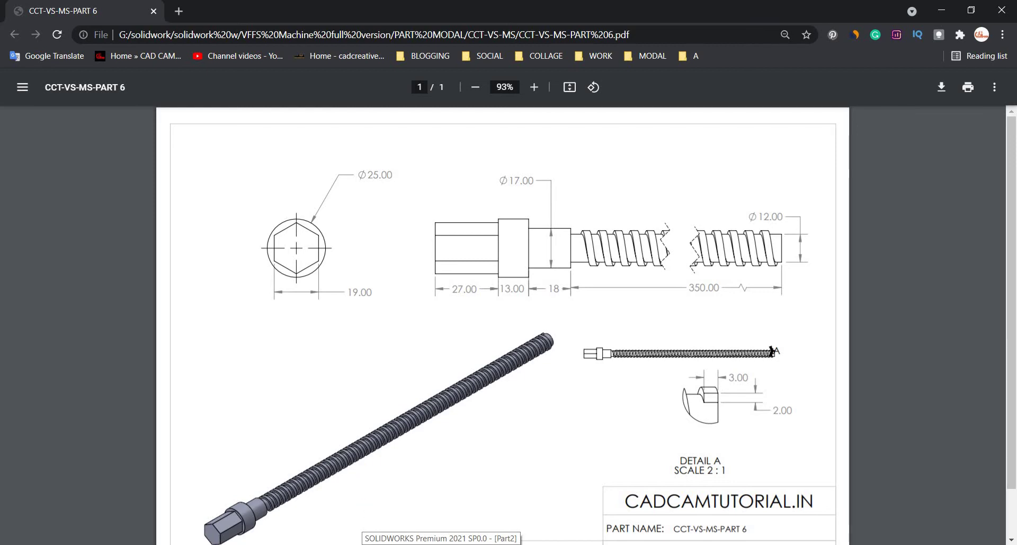
{"action": "left_click", "coordinate": [441, 544]}
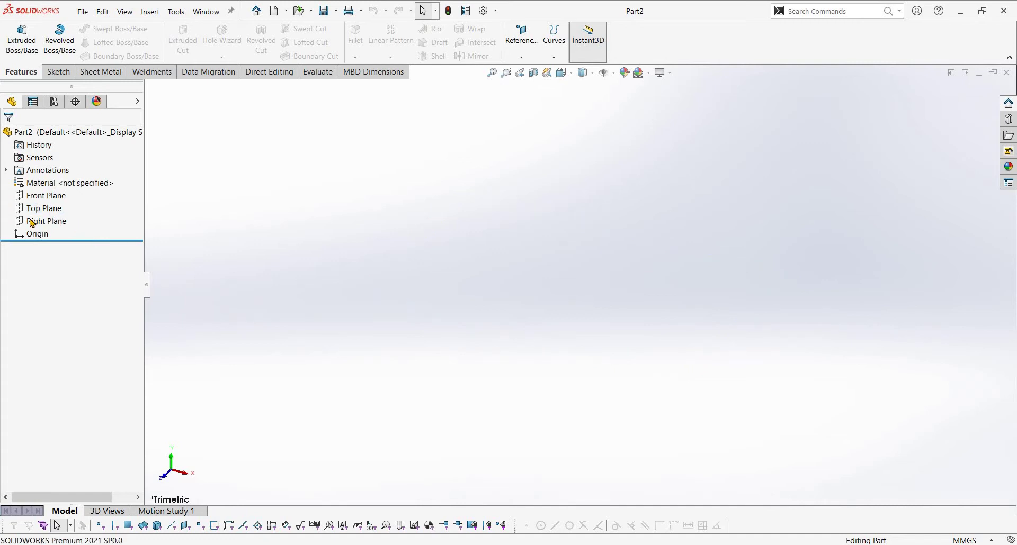
{"action": "left_click", "coordinate": [32, 223]}
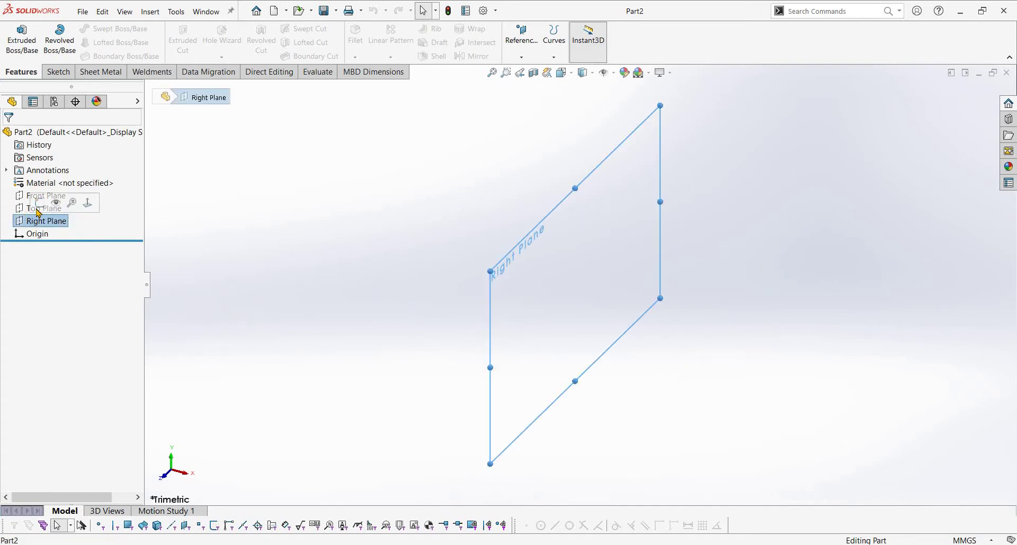
{"action": "left_click", "coordinate": [40, 203]}
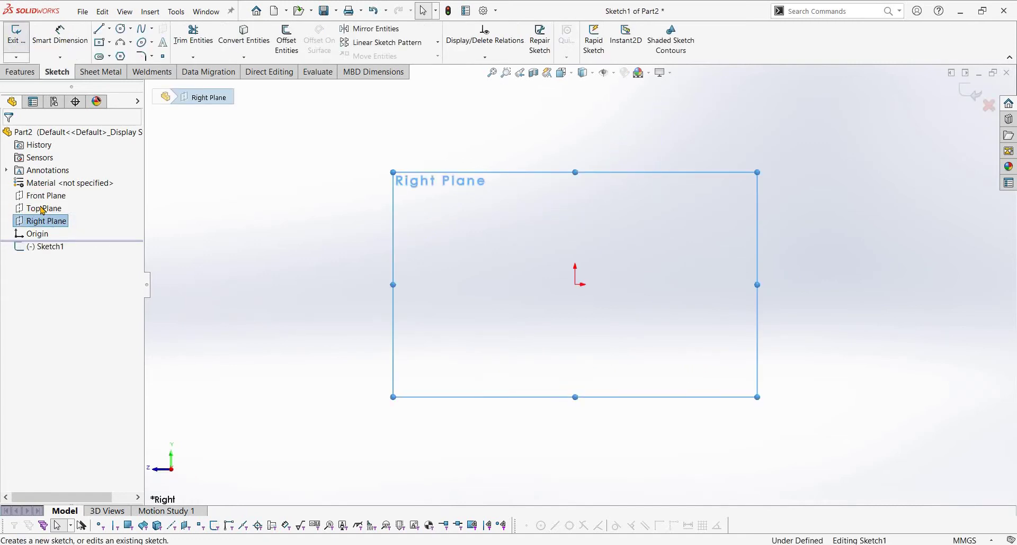
- Draw a six-sided polygon centred on the origin around a construction circle
{"action": "left_click", "coordinate": [121, 29]}
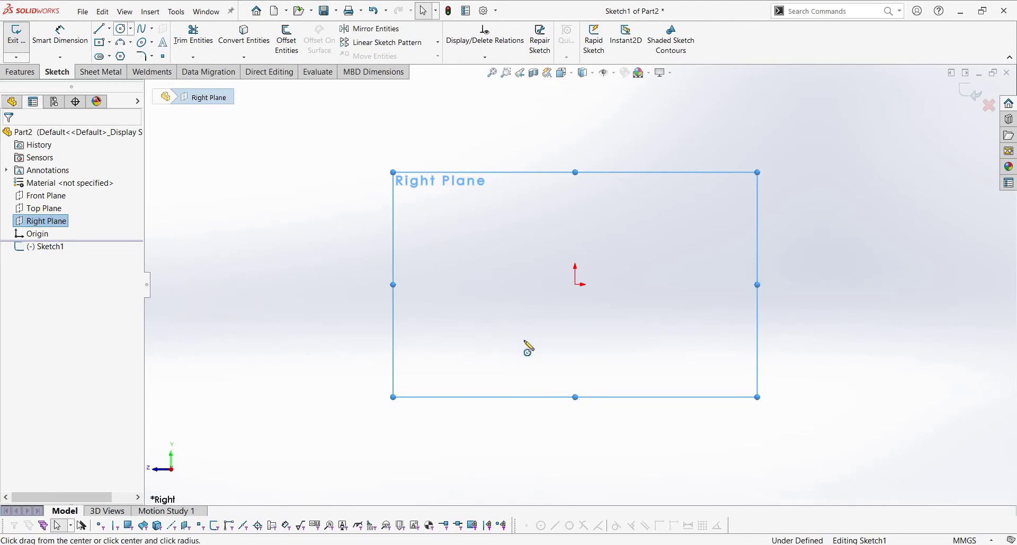
{"action": "left_click", "coordinate": [575, 285]}
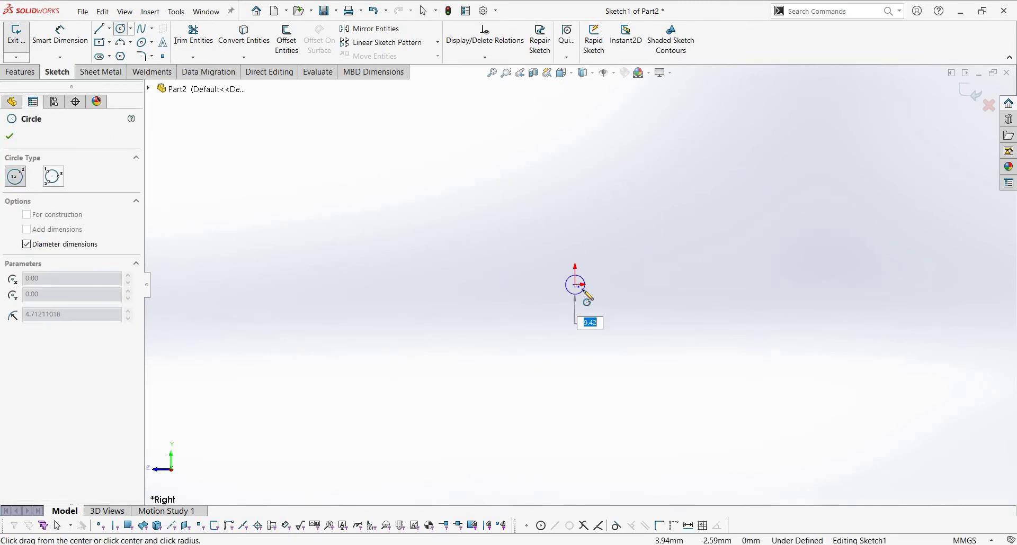
{"action": "left_click", "coordinate": [121, 57]}
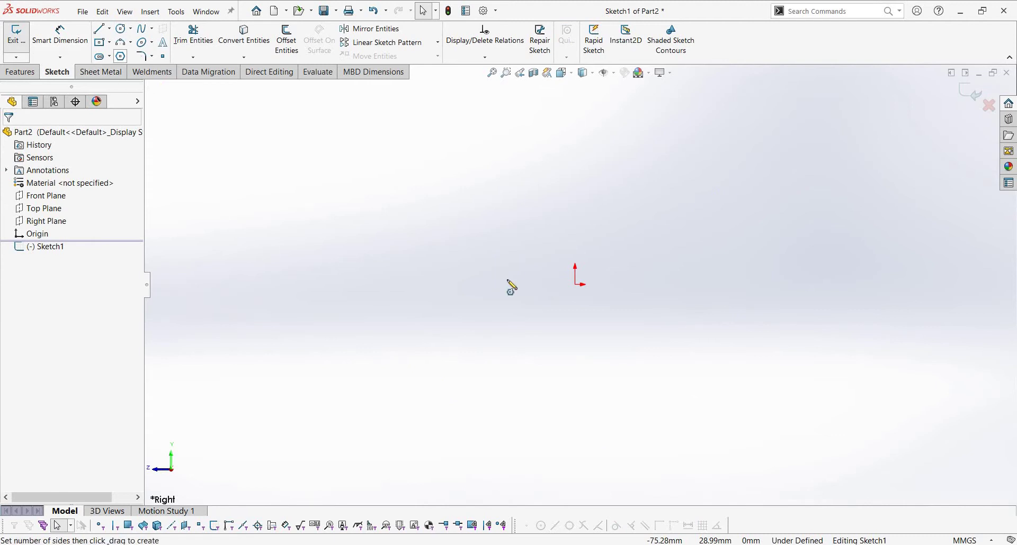
{"action": "left_click", "coordinate": [575, 285]}
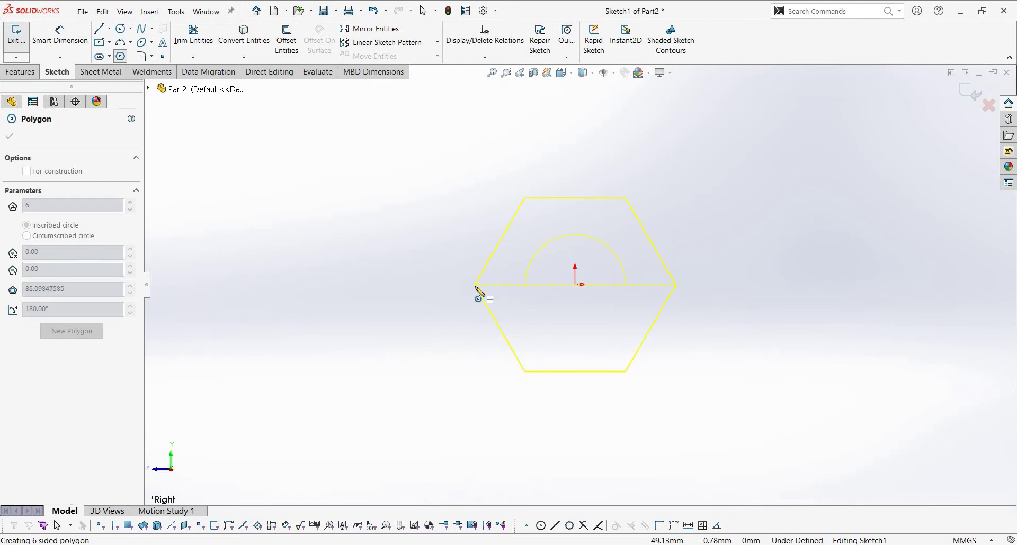
{"action": "left_click", "coordinate": [475, 286]}
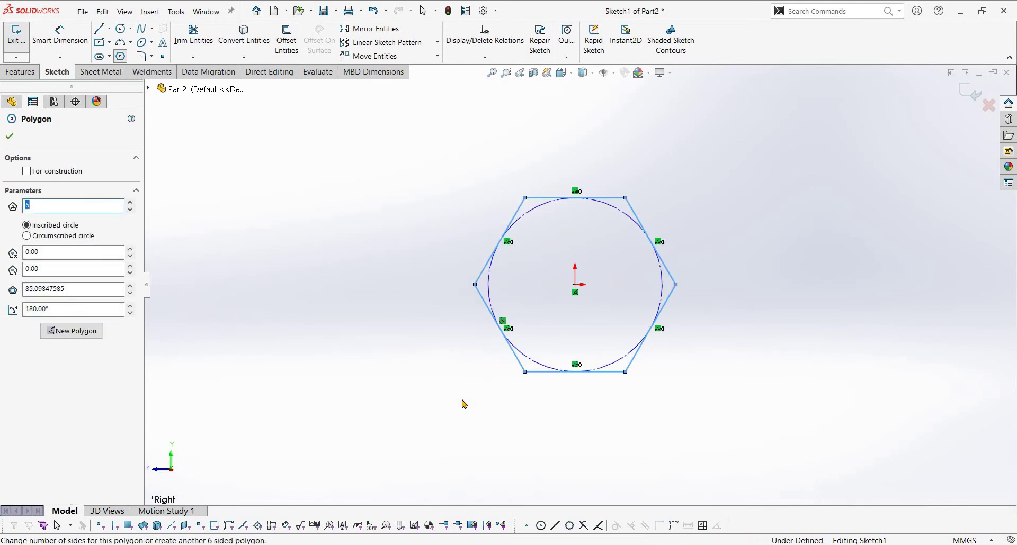
{"action": "key", "text": "Escape"}
{"action": "right_click_drag", "start_coordinate": [630, 413], "coordinate": [619, 366]}
- Dimension the hexagon's inscribed construction circle to Ø19
{"action": "left_click", "coordinate": [617, 367]}
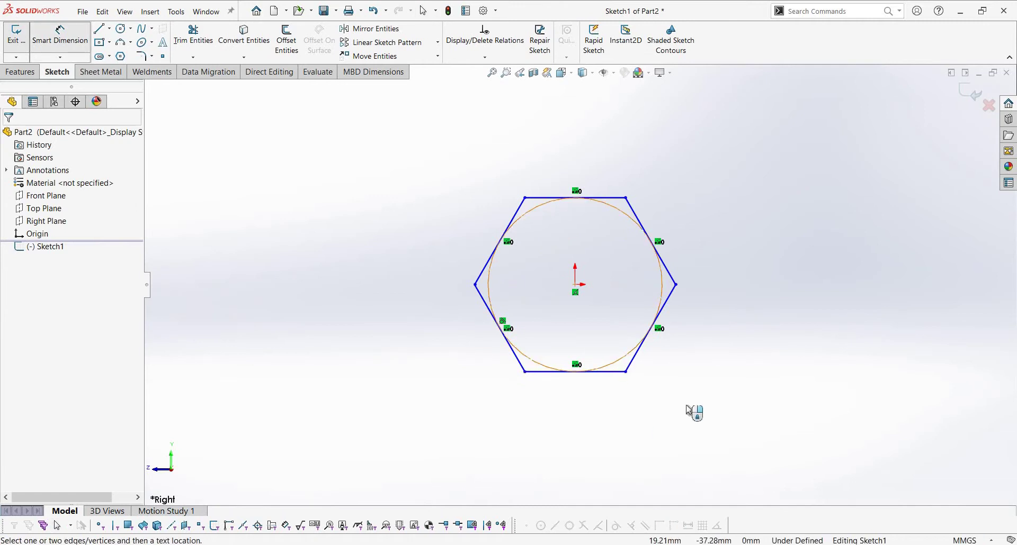
{"action": "left_click", "coordinate": [683, 456]}
{"action": "type", "text": "19"}
{"action": "key", "text": "Return"}
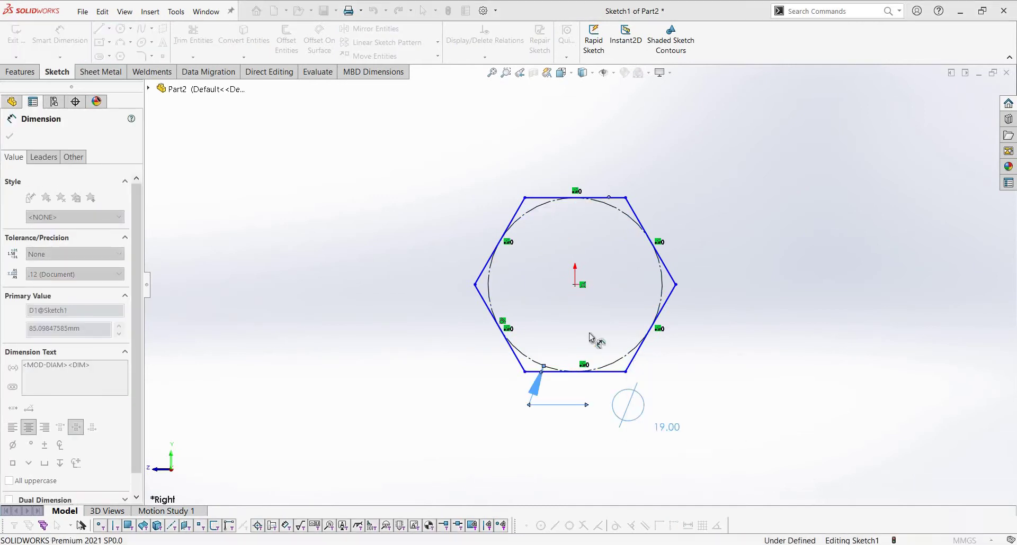
- Add reference dimensions for the centre-to-top-edge height and the 10.97 corner width
{"action": "left_click", "coordinate": [576, 286]}
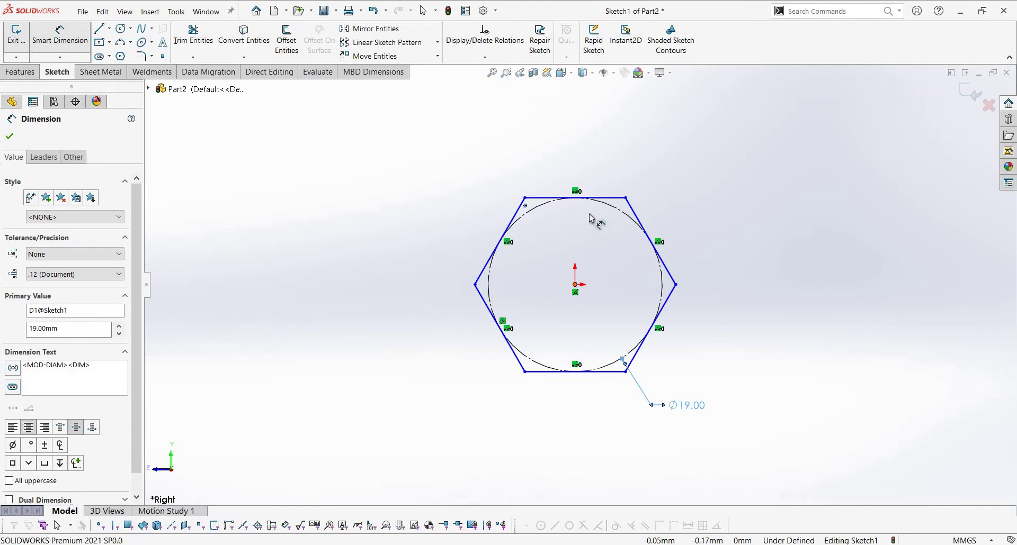
{"action": "left_click", "coordinate": [609, 199]}
{"action": "left_click", "coordinate": [412, 233]}
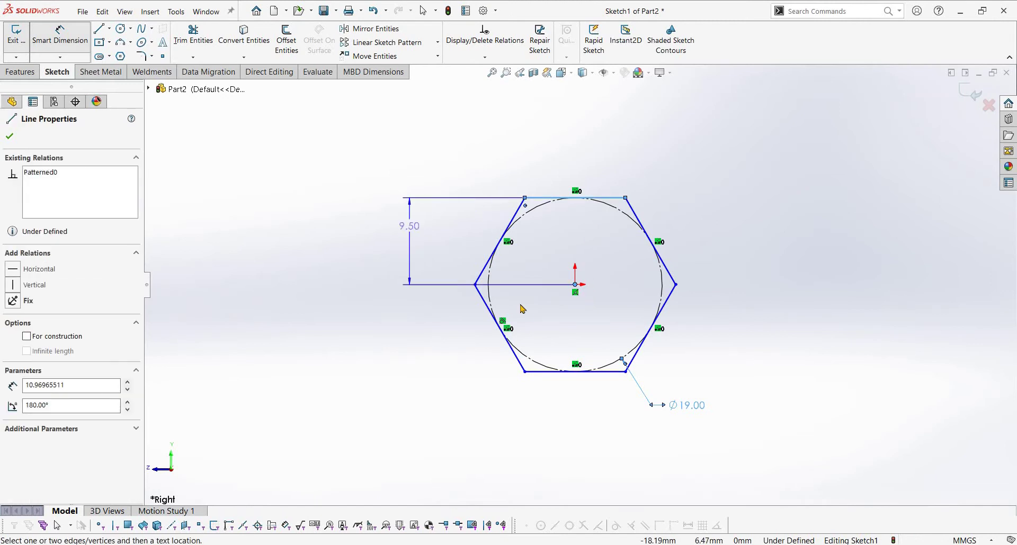
{"action": "key", "text": "Return"}
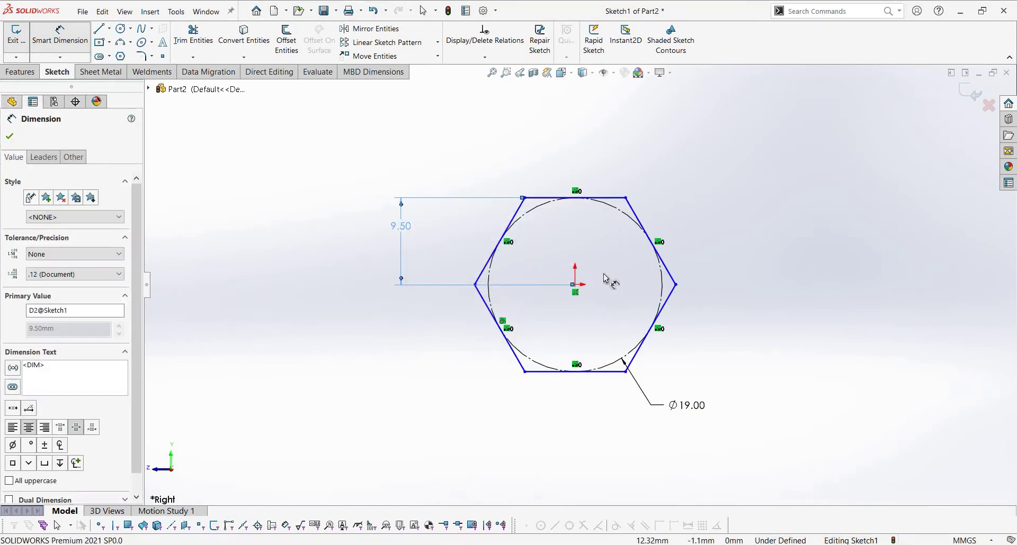
{"action": "key", "text": "Escape"}
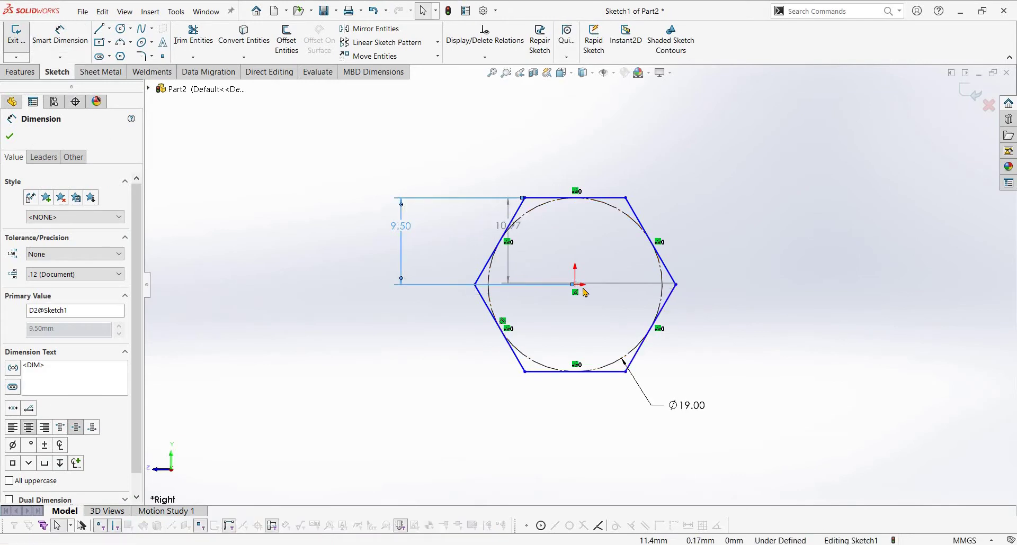
{"action": "key", "text": "Escape"}
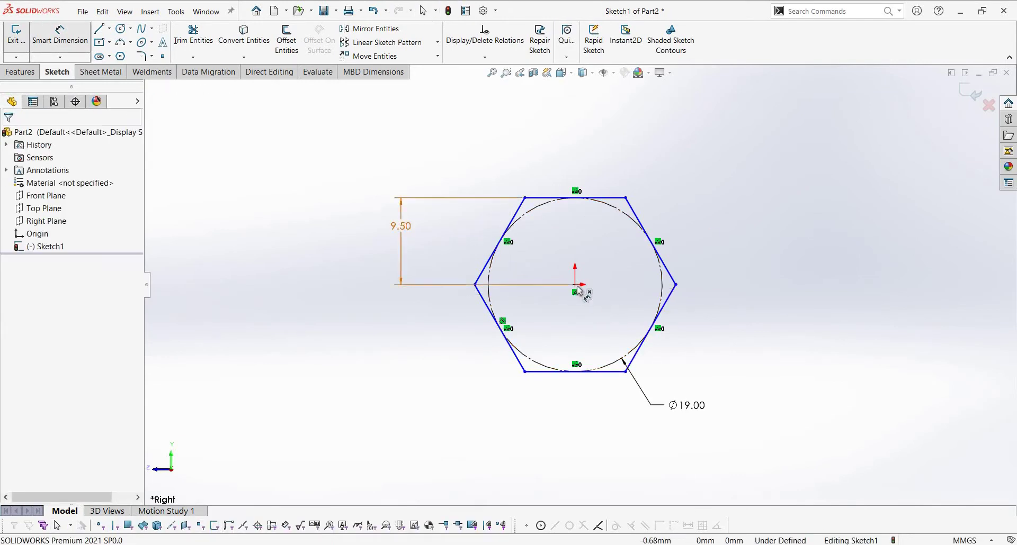
{"action": "left_click", "coordinate": [675, 284]}
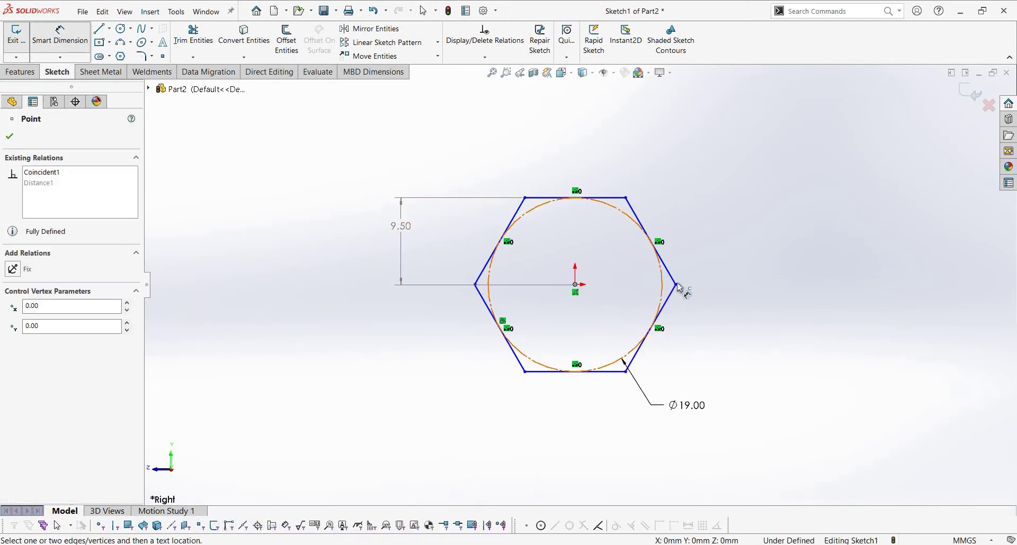
{"action": "left_click", "coordinate": [659, 151]}
{"action": "left_click", "coordinate": [581, 274]}
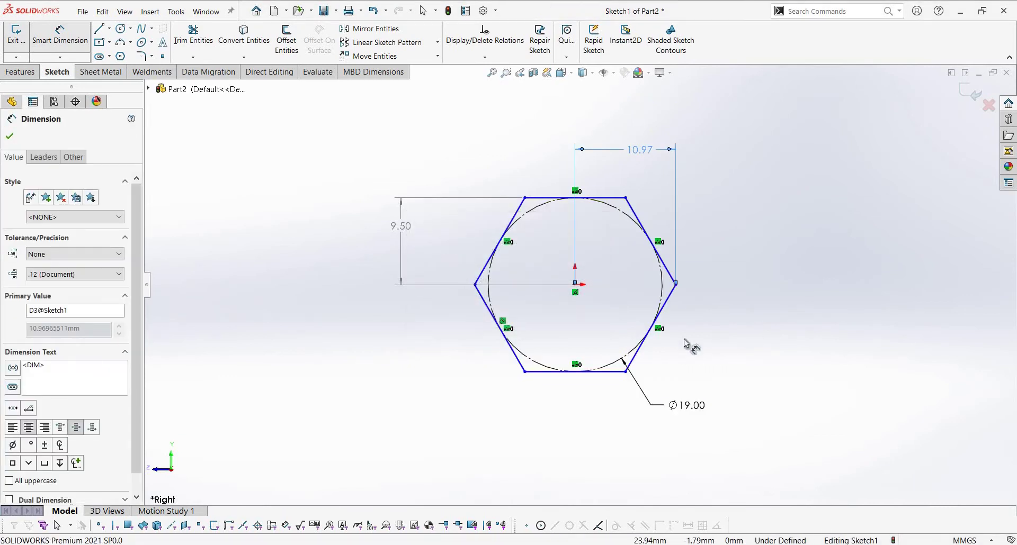
- Dimension the hexagon's lower-right edge at 9.50
{"action": "scroll", "coordinate": [652, 346], "scroll_direction": "down", "scroll_amount": 3}
{"action": "left_click", "coordinate": [614, 360]}
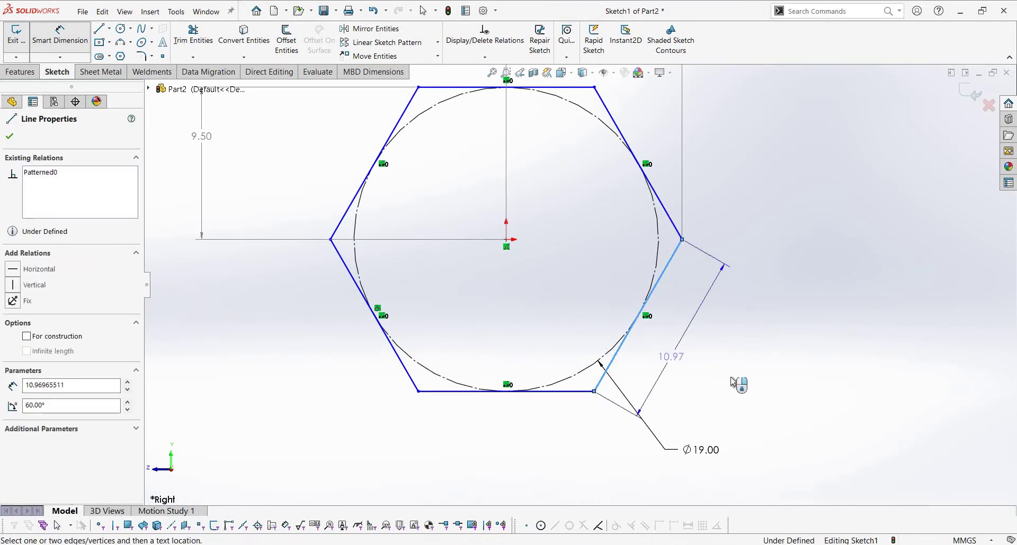
{"action": "left_click", "coordinate": [714, 344]}
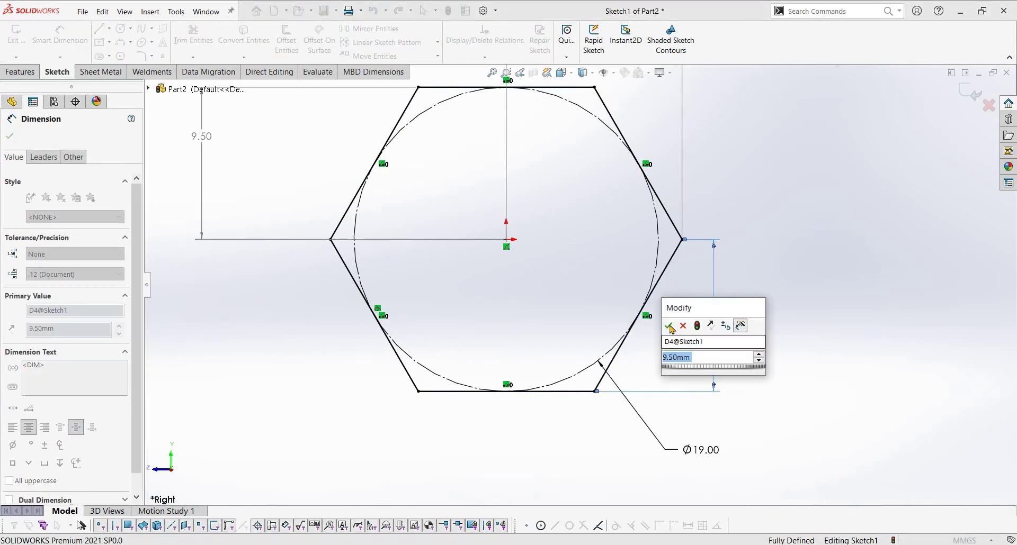
{"action": "key", "text": "Return"}
- Reposition the dimensions, delete the unneeded reference ones, and bring up the PDF drawing
{"action": "scroll", "coordinate": [662, 236], "scroll_direction": "up", "scroll_amount": 2}
{"action": "scroll", "coordinate": [650, 220], "scroll_direction": "up", "scroll_amount": 2}
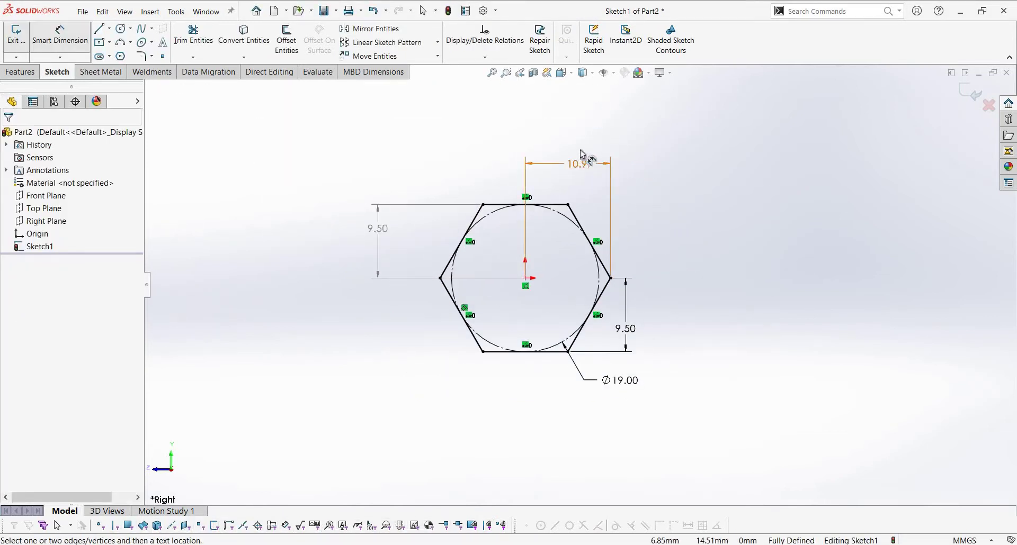
{"action": "left_click_drag", "start_coordinate": [582, 162], "coordinate": [575, 150]}
{"action": "left_click_drag", "start_coordinate": [378, 249], "coordinate": [329, 258]}
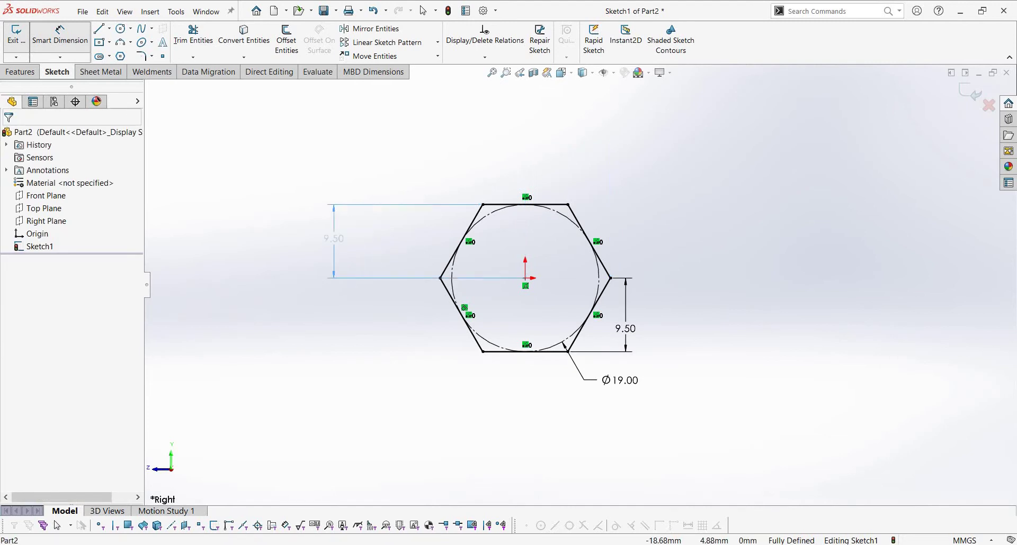
{"action": "key", "text": "Delete"}
{"action": "scroll", "coordinate": [516, 290], "scroll_direction": "down", "scroll_amount": 2}
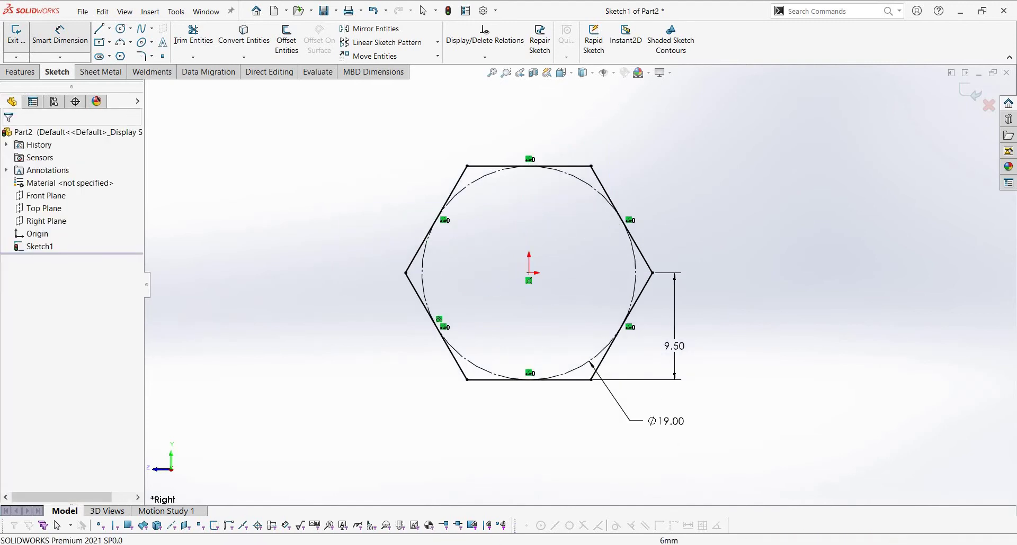
{"action": "key", "text": "alt+Tab"}
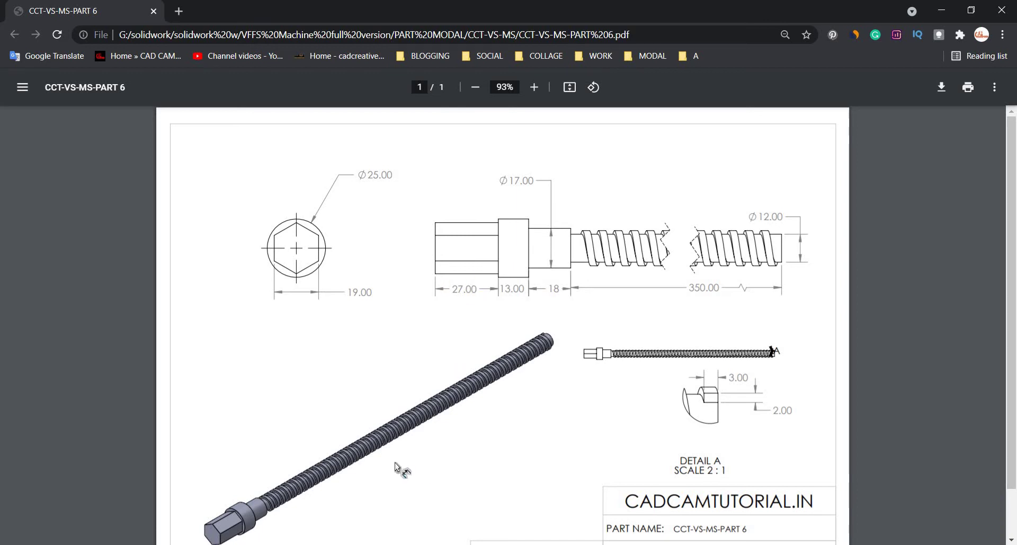
- Extrude the hexagon sketch 27 mm as a Boss-Extrude and compare it with the PDF
{"action": "key", "text": "alt+Tab"}
{"action": "left_click", "coordinate": [22, 71]}
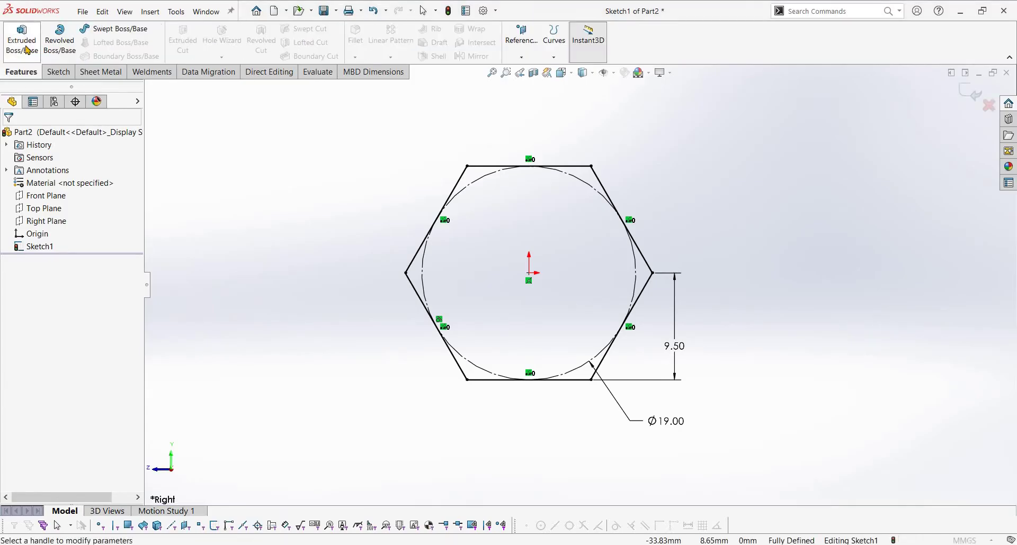
{"action": "left_click", "coordinate": [26, 50]}
{"action": "type", "text": "27"}
{"action": "key", "text": "Return"}
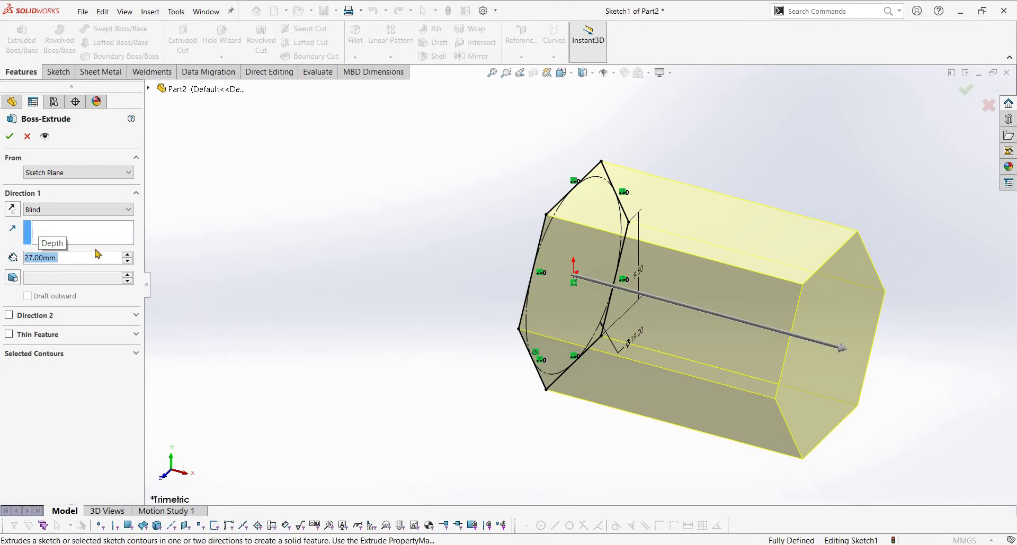
{"action": "left_click", "coordinate": [9, 136]}
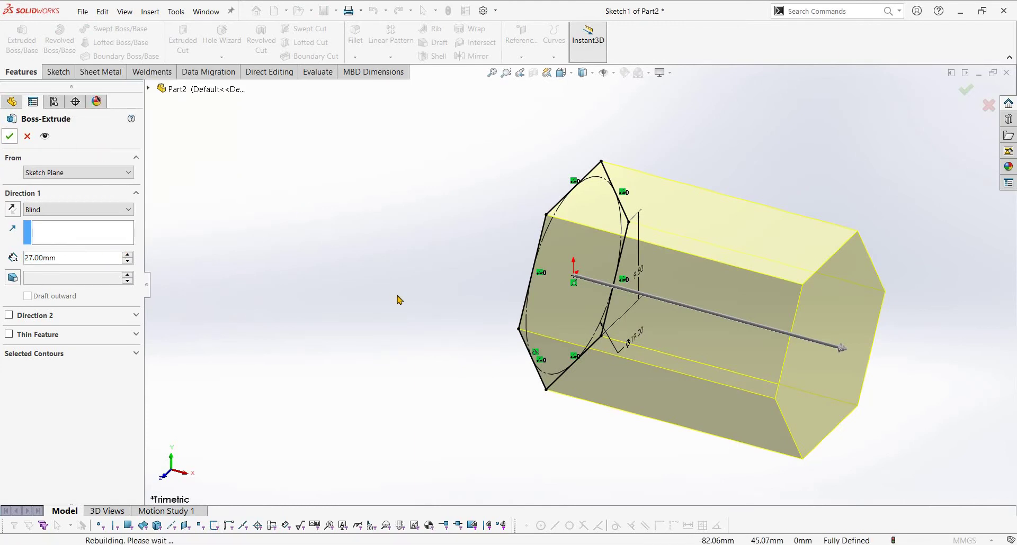
{"action": "key", "text": "alt+Tab"}
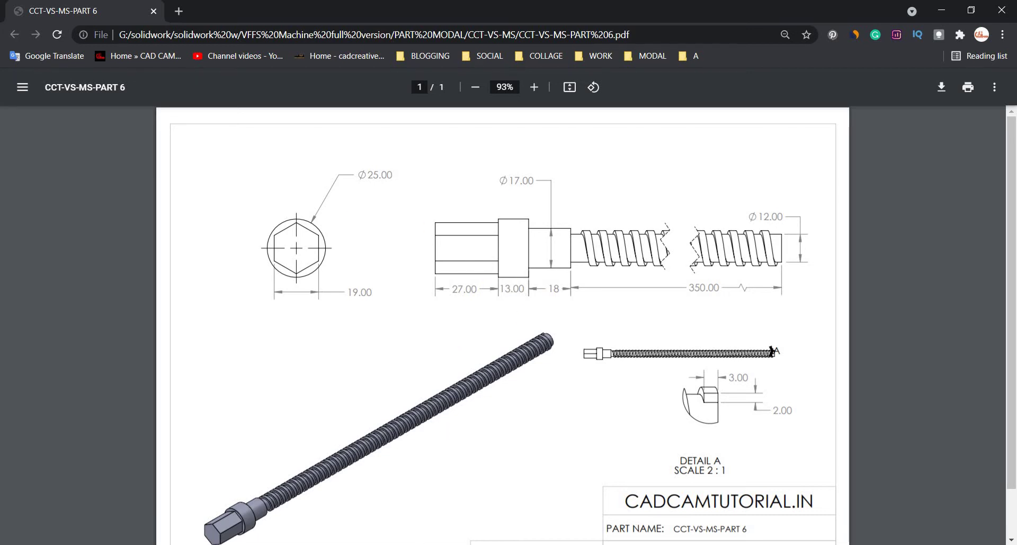
- Sketch a Ø25 circle centred on the origin on the hex head's end face
{"action": "key", "text": "alt+Tab"}
{"action": "scroll", "coordinate": [688, 360], "scroll_direction": "down", "scroll_amount": 3}
{"action": "right_click", "coordinate": [710, 305]}
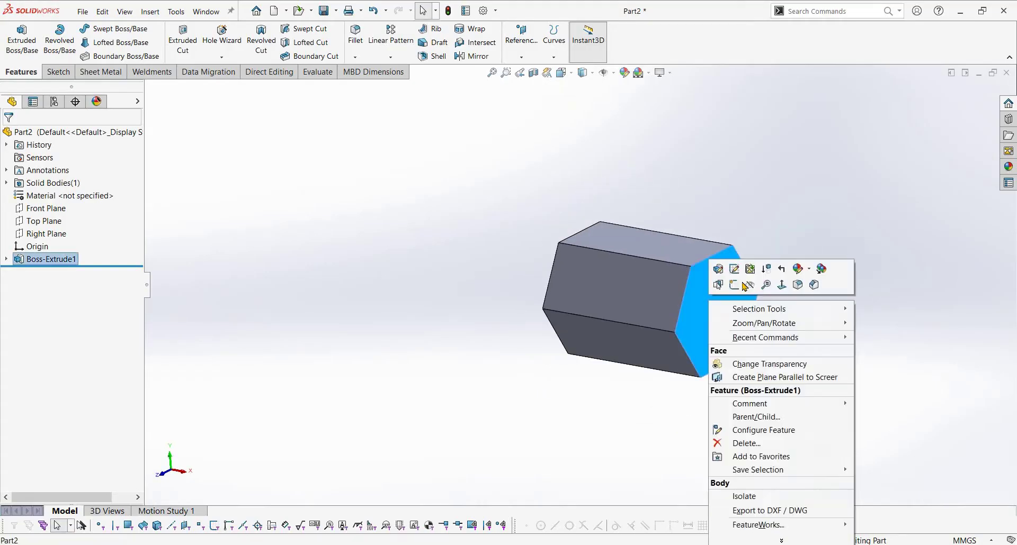
{"action": "left_click", "coordinate": [734, 285]}
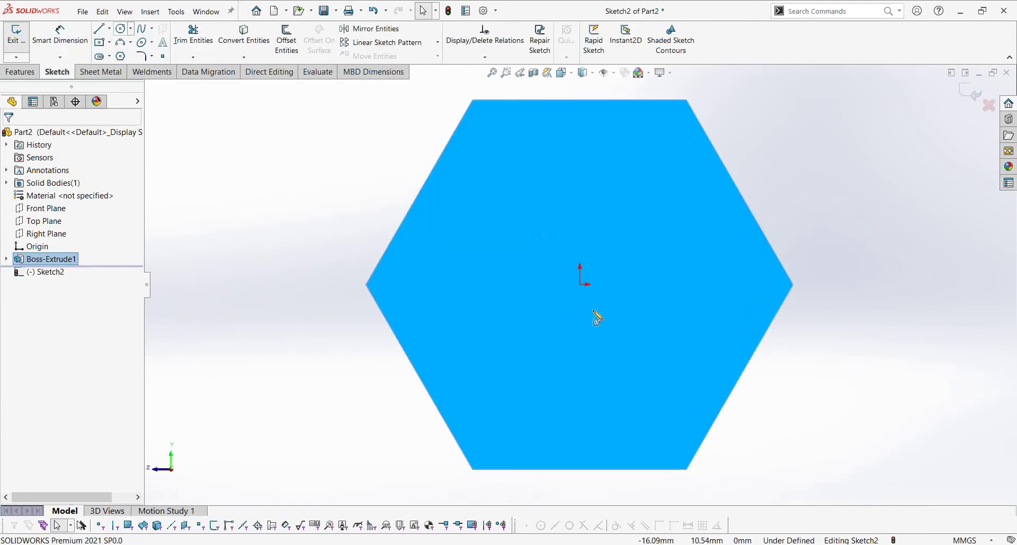
{"action": "key", "text": "c"}
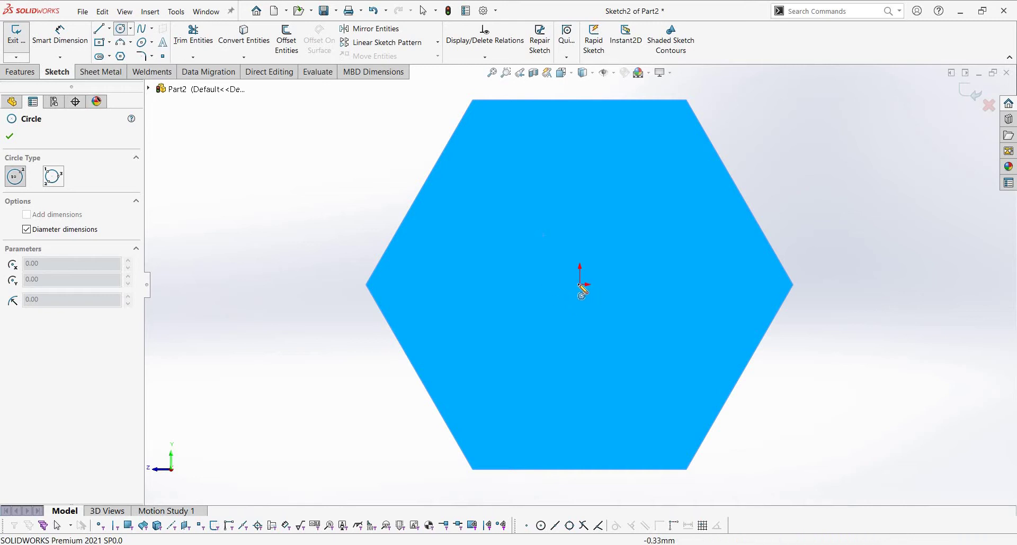
{"action": "left_click", "coordinate": [581, 284]}
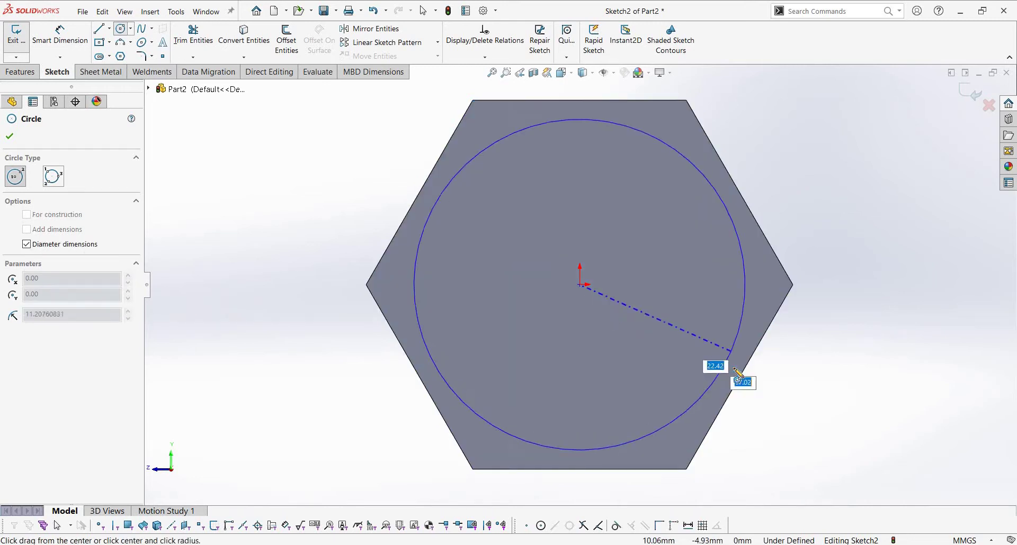
{"action": "scroll", "coordinate": [744, 374], "scroll_direction": "up", "scroll_amount": 3}
{"action": "key", "text": "Return"}
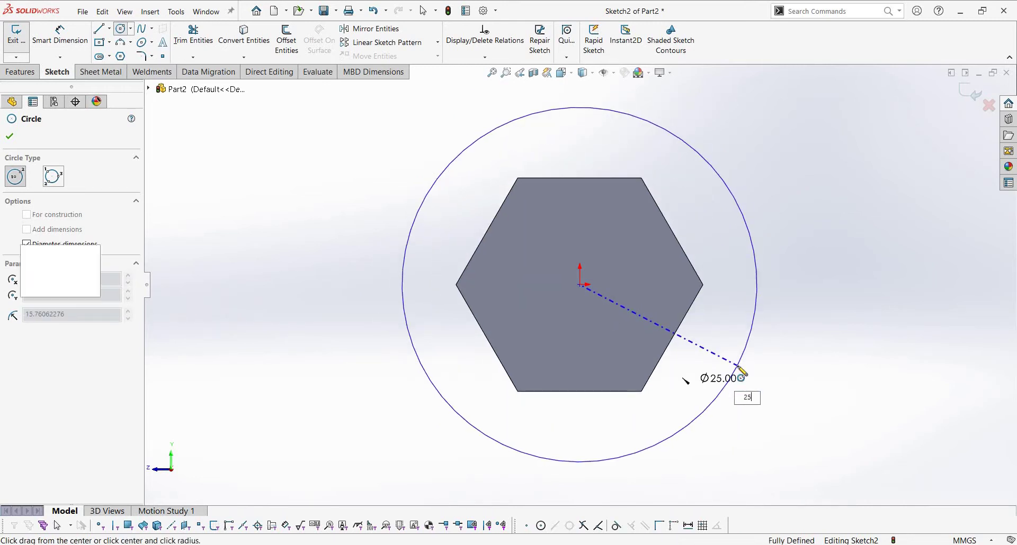
{"action": "key", "text": "Escape"}
- Extrude the Ø25 circle 13 mm into the collar and compare it with the PDF
{"action": "key", "text": "e"}
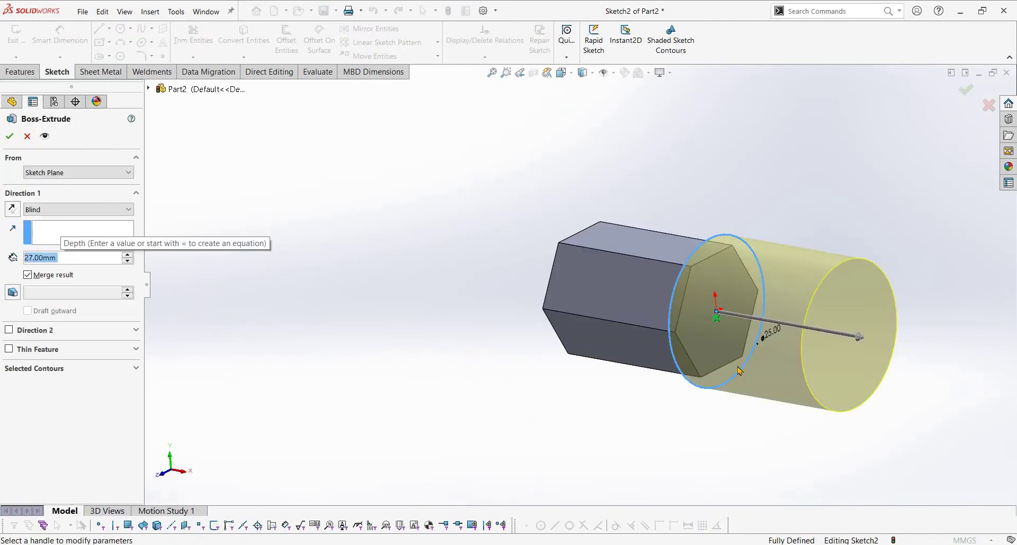
{"action": "type", "text": "12"}
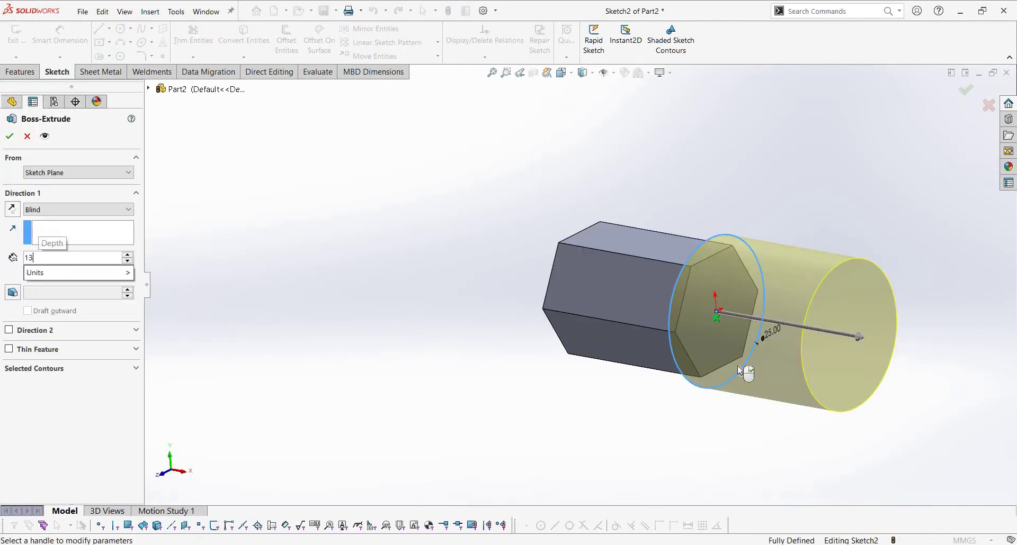
{"action": "key", "text": "Return"}
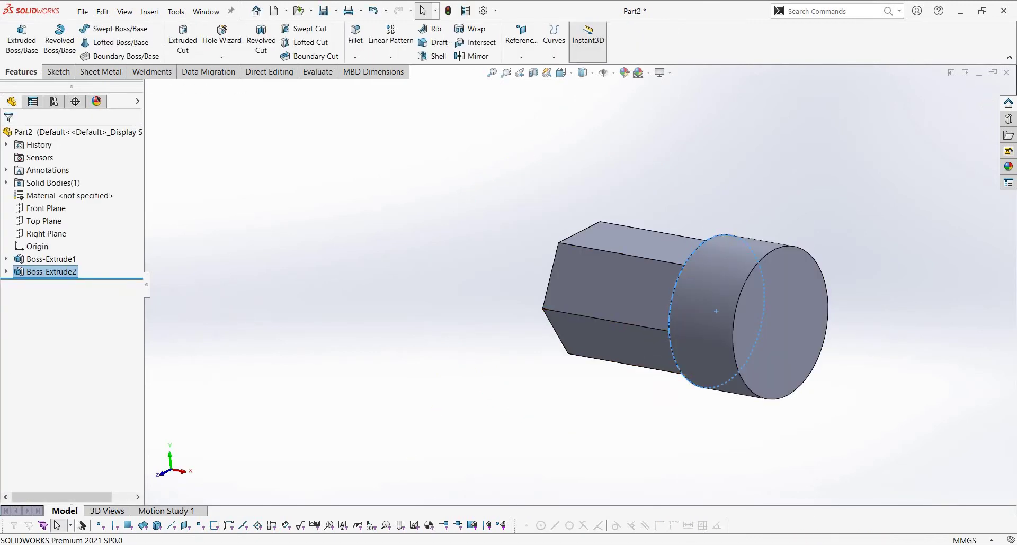
{"action": "key", "text": "alt+Tab"}
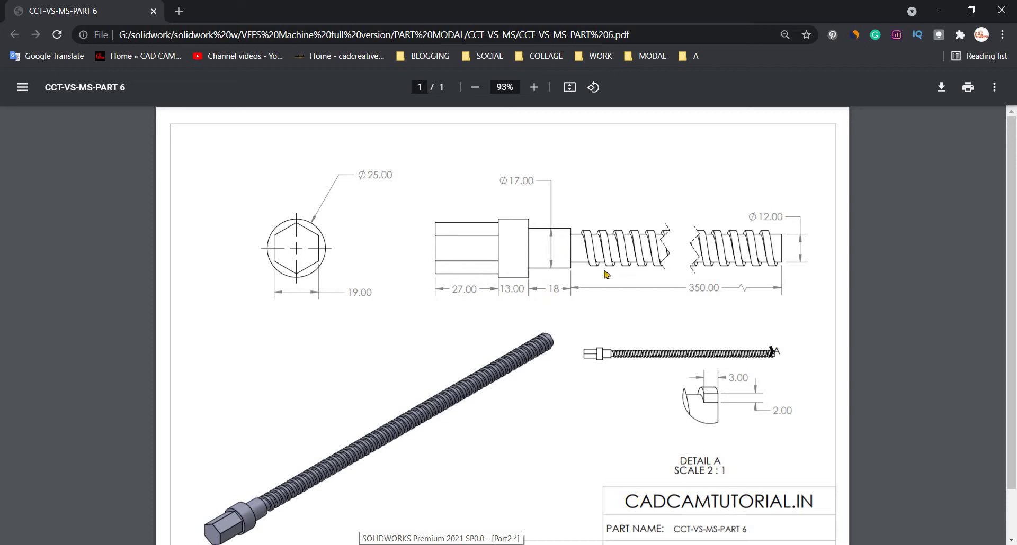
- Sketch a Ø17 circle centred on the origin on the collar's end face
{"action": "key", "text": "alt+Tab"}
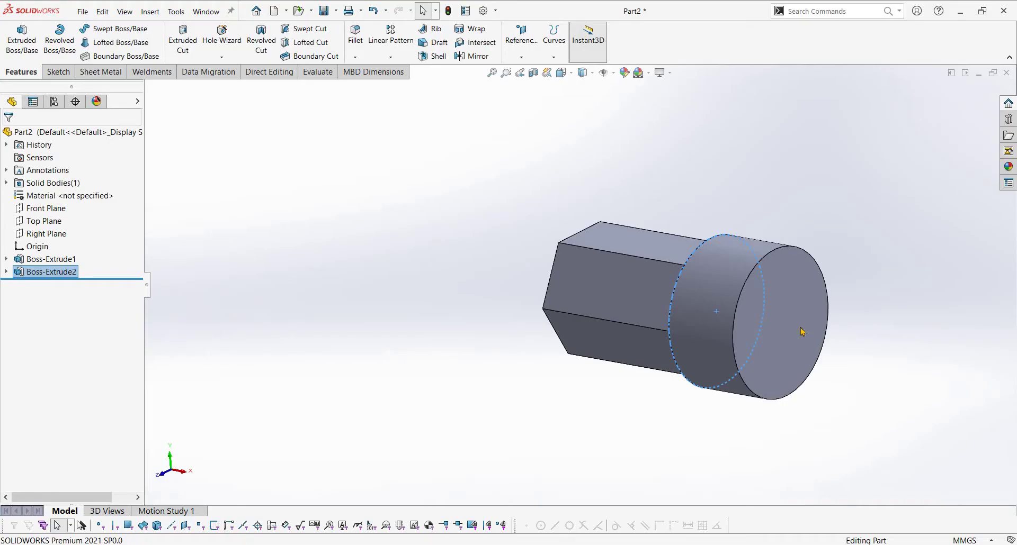
{"action": "right_click", "coordinate": [801, 332]}
{"action": "left_click", "coordinate": [826, 308]}
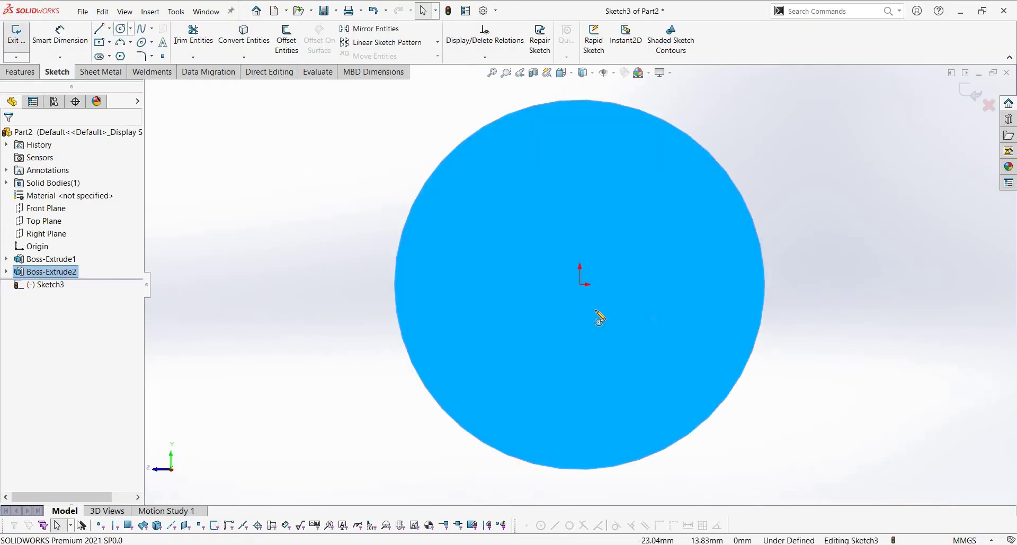
{"action": "left_click", "coordinate": [580, 285]}
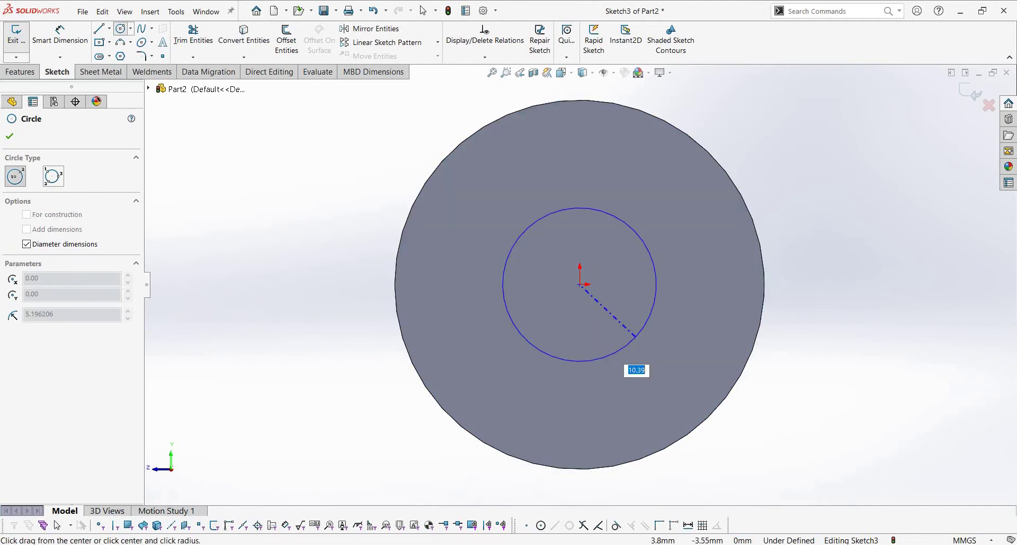
{"action": "key", "text": "Return"}
{"action": "key", "text": "Escape"}
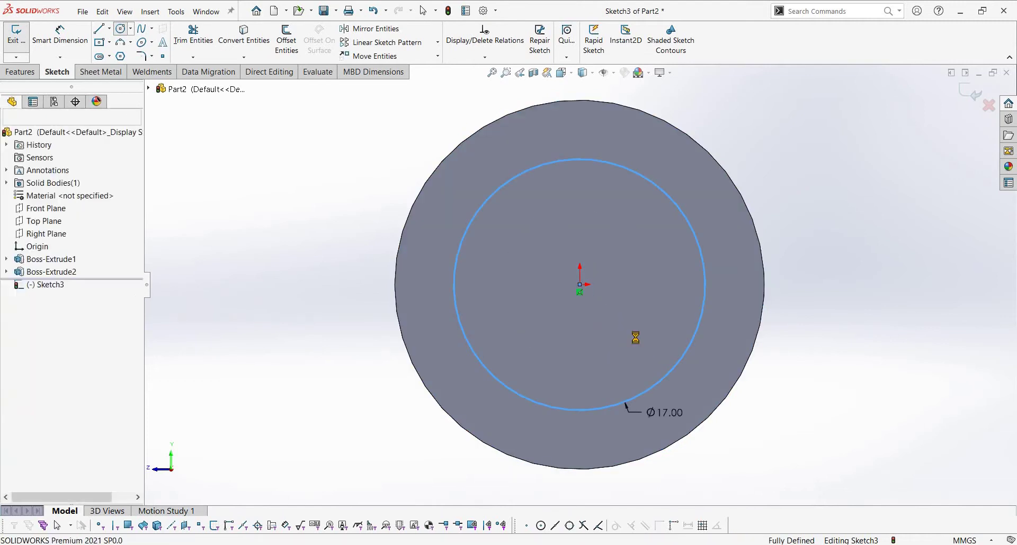
- Extrude the Ø17 circle into the step and compare it with the PDF drawing
{"action": "key", "text": "e"}
{"action": "key", "text": "Return"}
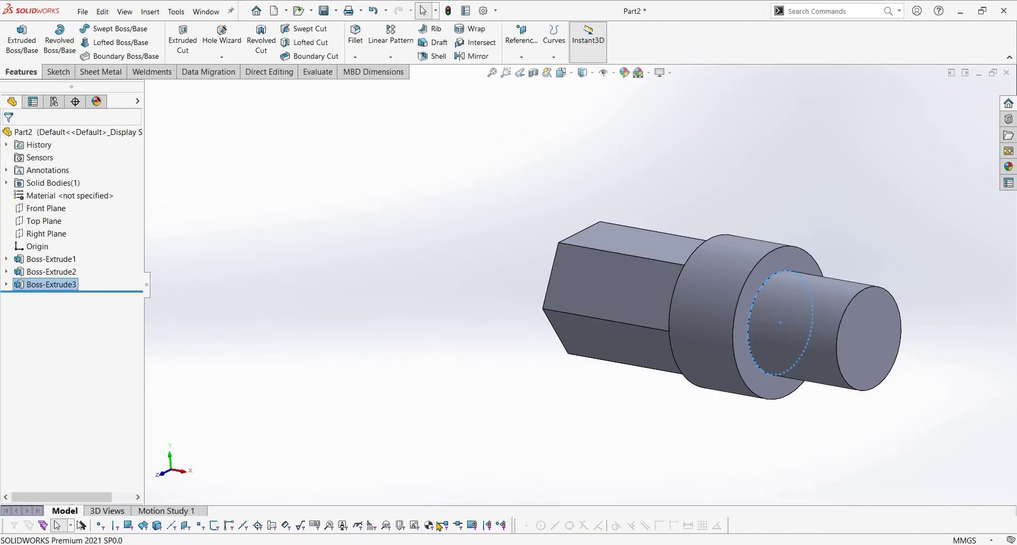
{"action": "key", "text": "alt+Tab"}
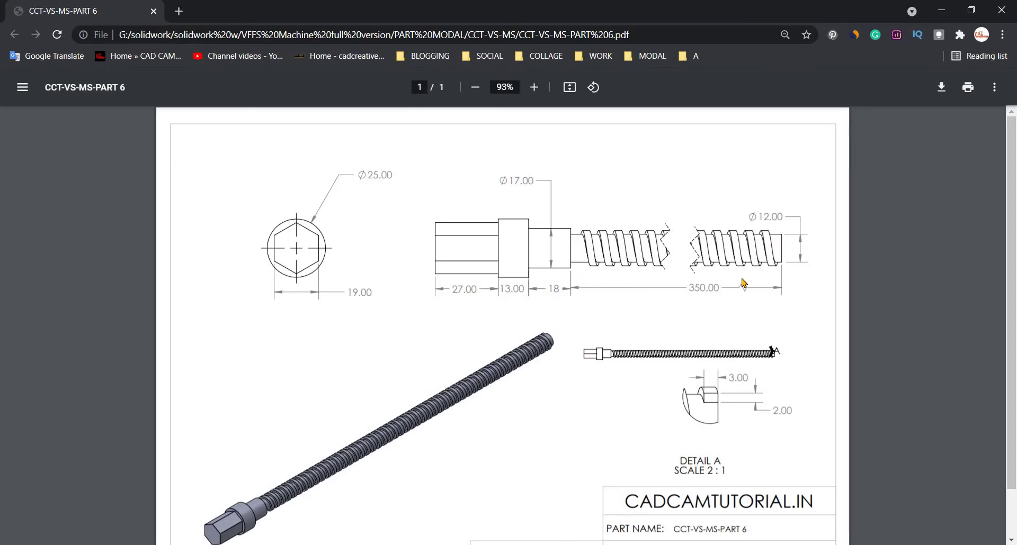
{"action": "key", "text": "alt+Tab"}
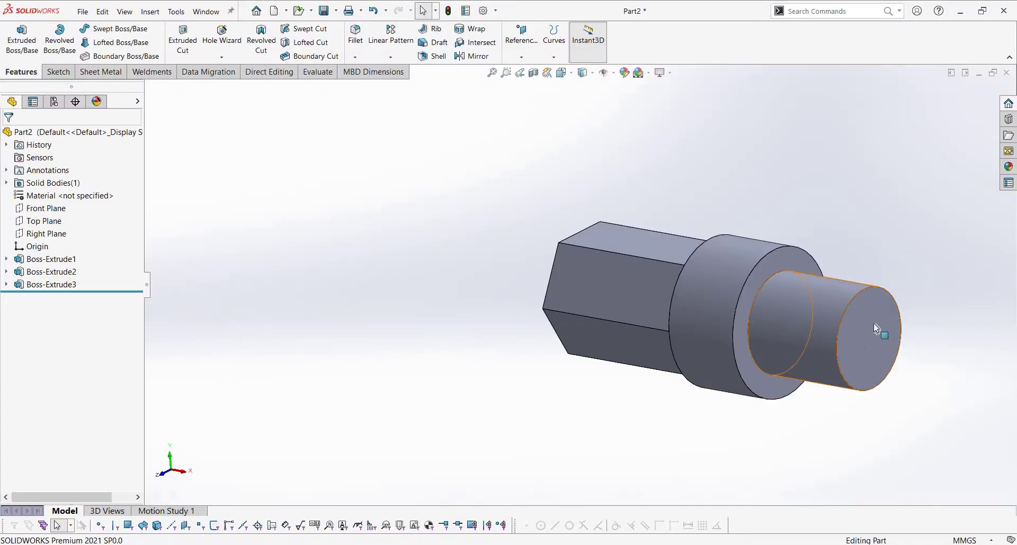
{"action": "right_click", "coordinate": [874, 326]}
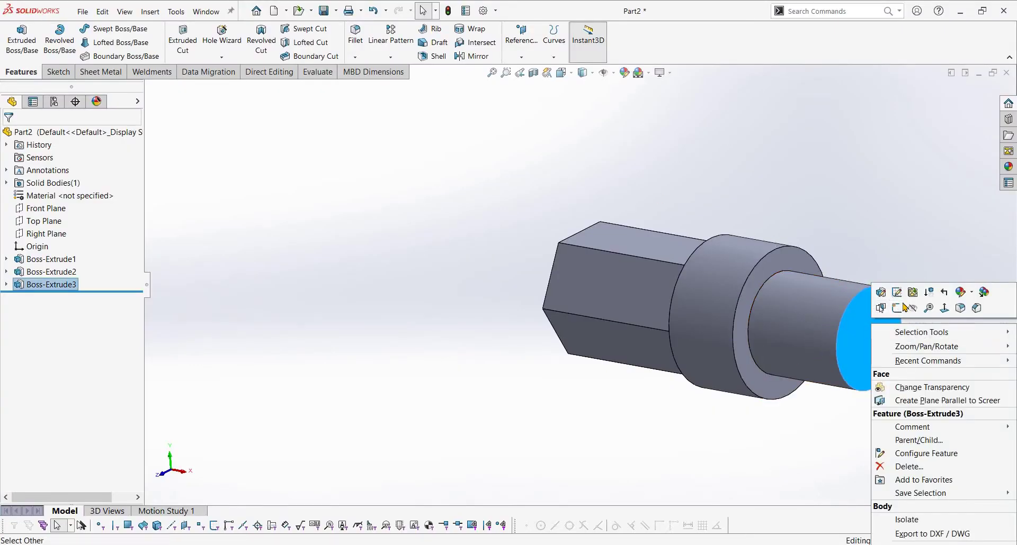
- Sketch a Ø12 circle centred on the origin on the step's end face
{"action": "left_click", "coordinate": [902, 307]}
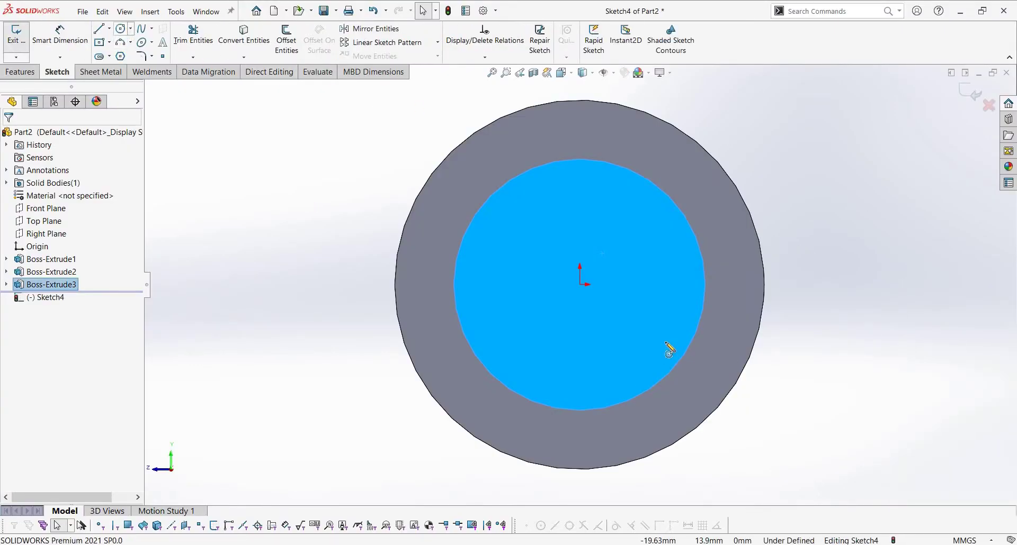
{"action": "key", "text": "c"}
{"action": "left_click", "coordinate": [580, 285]}
{"action": "type", "text": "12"}
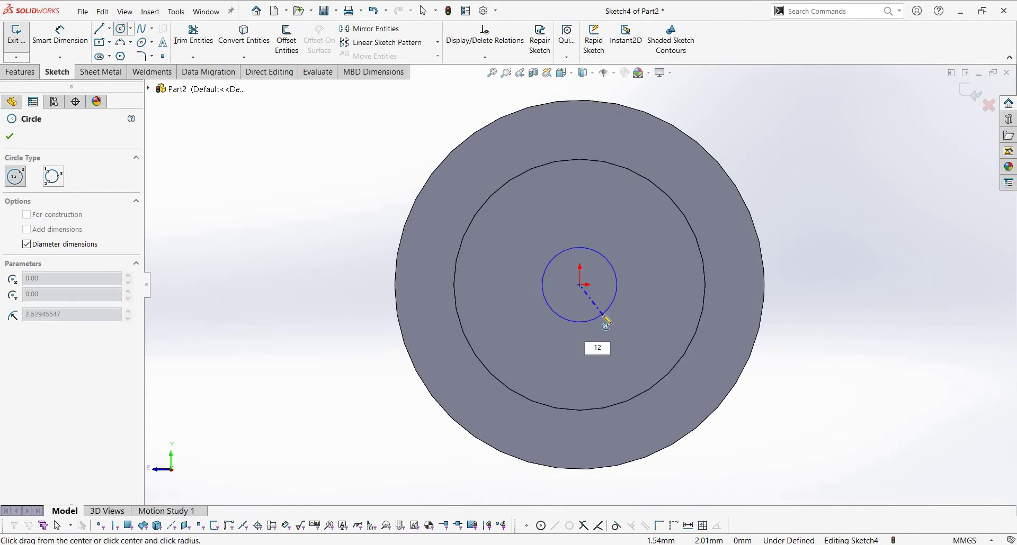
{"action": "key", "text": "Return"}
- Extrude the Ø12 circle 350 mm into the rod shank and check it against the PDF
{"action": "key", "text": "Escape"}
{"action": "type", "text": "e350"}
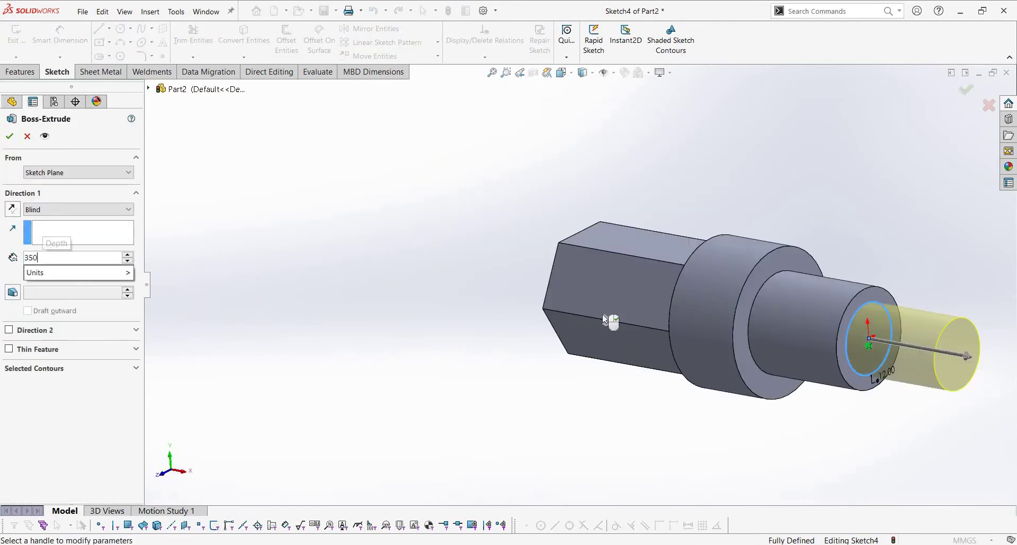
{"action": "key", "text": "Return"}
{"action": "scroll", "coordinate": [726, 277], "scroll_direction": "up", "scroll_amount": 5}
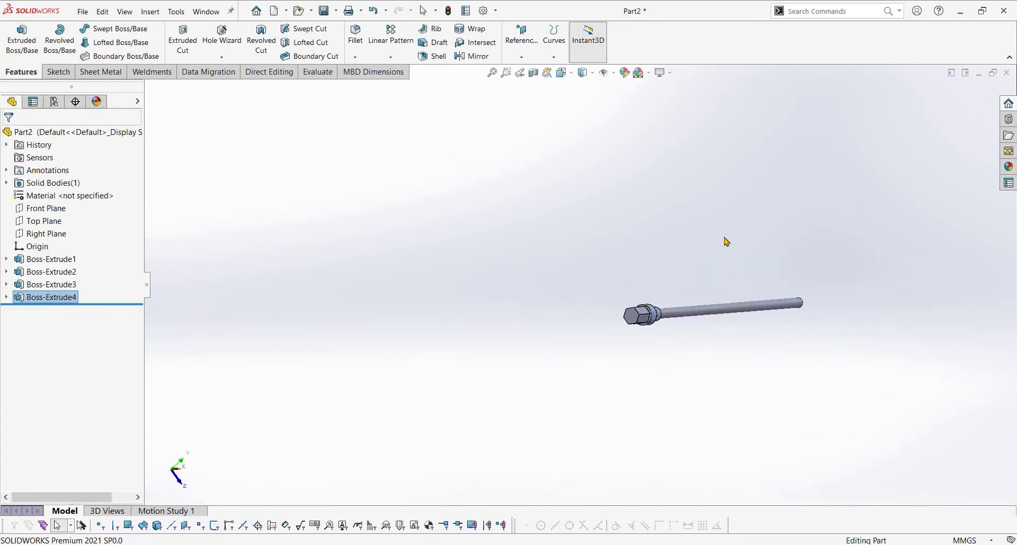
{"action": "left_click", "coordinate": [665, 352]}
{"action": "scroll", "coordinate": [709, 307], "scroll_direction": "down", "scroll_amount": 3}
{"action": "key", "text": "alt+Tab"}
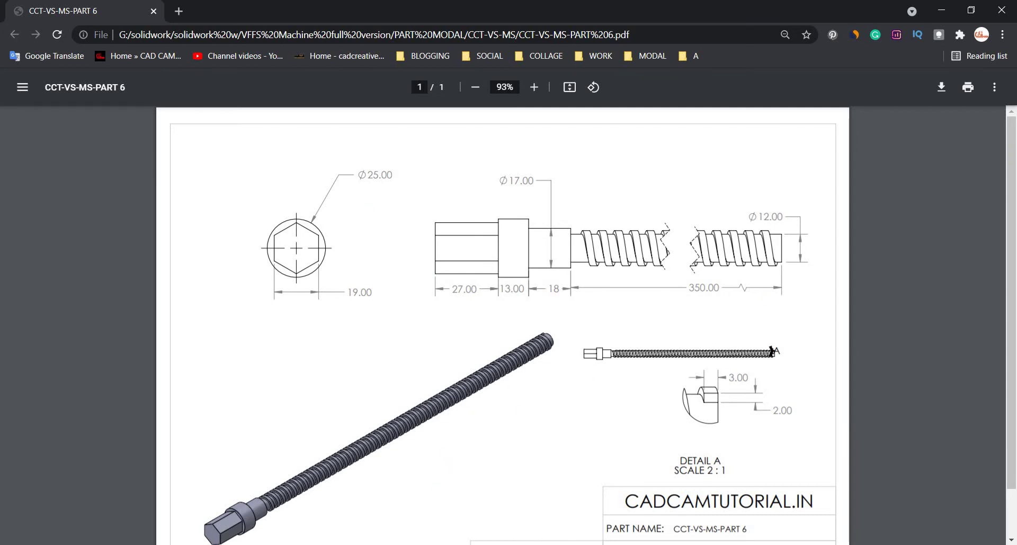
{"action": "key", "text": "alt+Tab"}
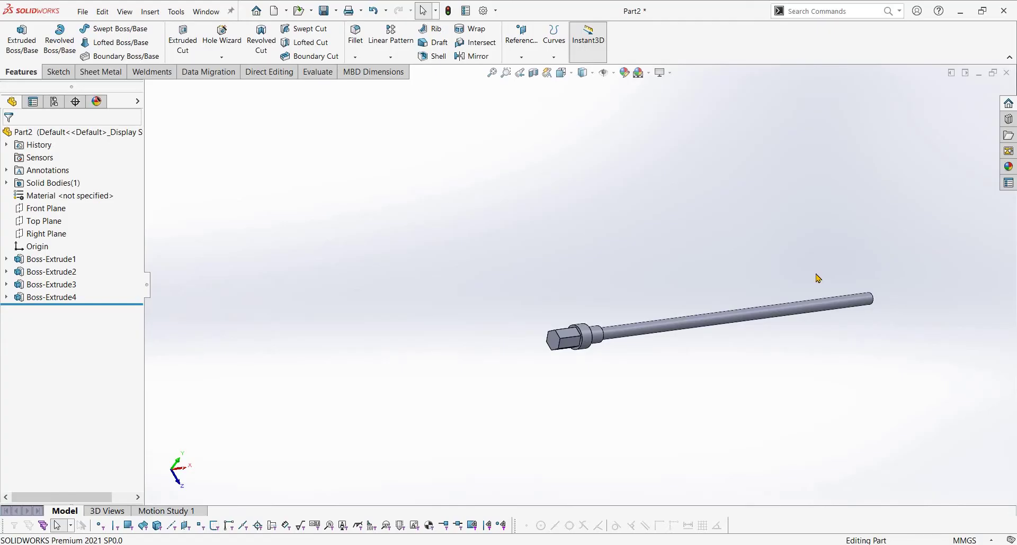
{"action": "mouse_move", "coordinate": [862, 349]}
{"action": "middle_mouse_down"}
{"action": "mouse_move", "coordinate": [689, 341]}
{"action": "mouse_move", "coordinate": [534, 252]}
{"action": "middle_mouse_up"}
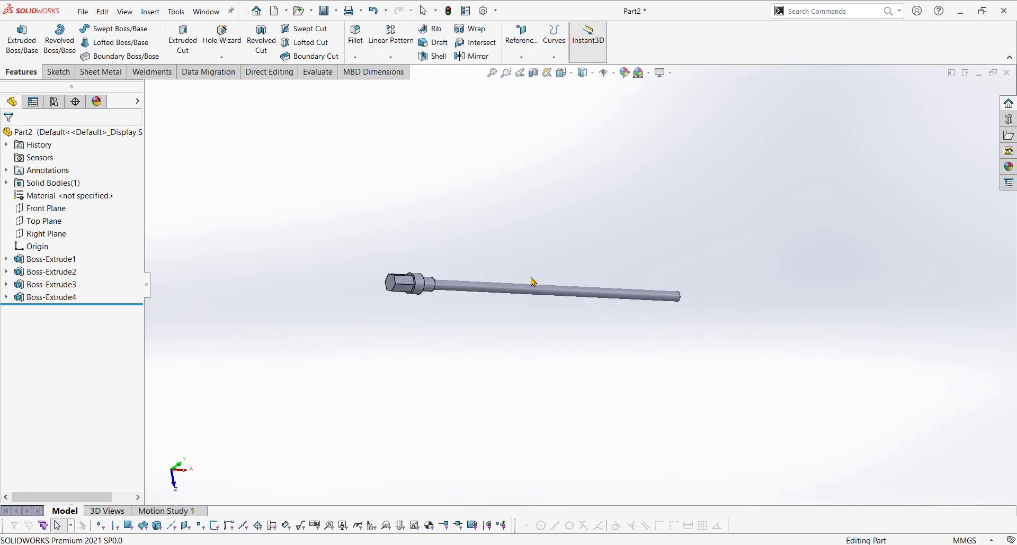
- Start a helix on the shank's end face, using its 12 mm edge as the base circle
{"action": "left_click", "coordinate": [553, 38]}
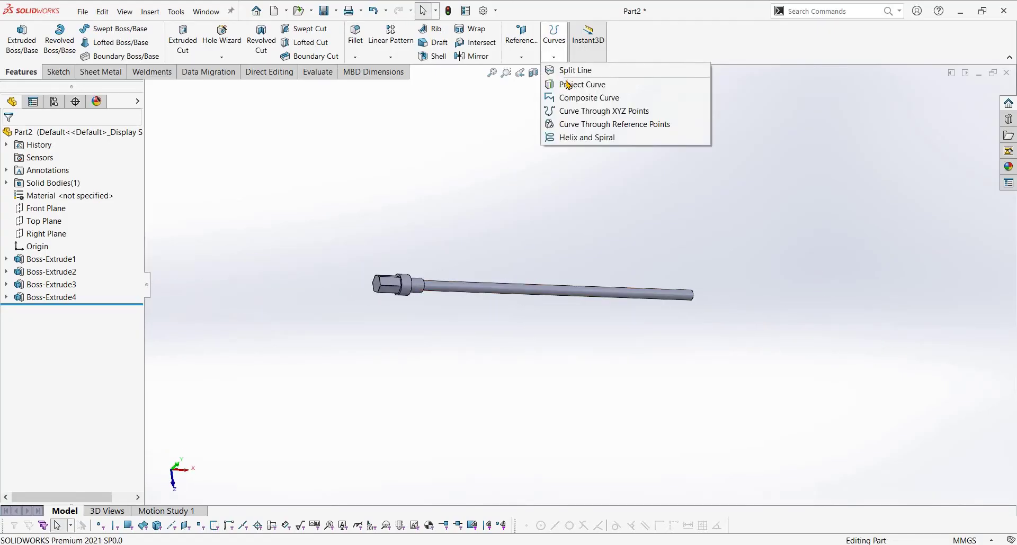
{"action": "left_click", "coordinate": [587, 137]}
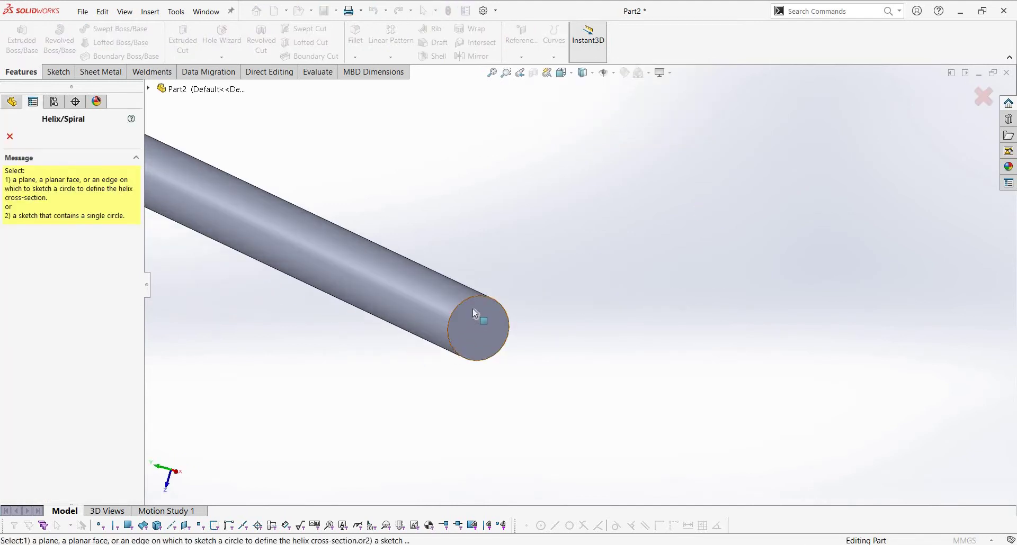
{"action": "left_click", "coordinate": [478, 318]}
{"action": "middle_click_drag", "start_coordinate": [564, 233], "coordinate": [881, 345]}
{"action": "scroll", "coordinate": [881, 345], "scroll_direction": "up", "scroll_amount": 5}
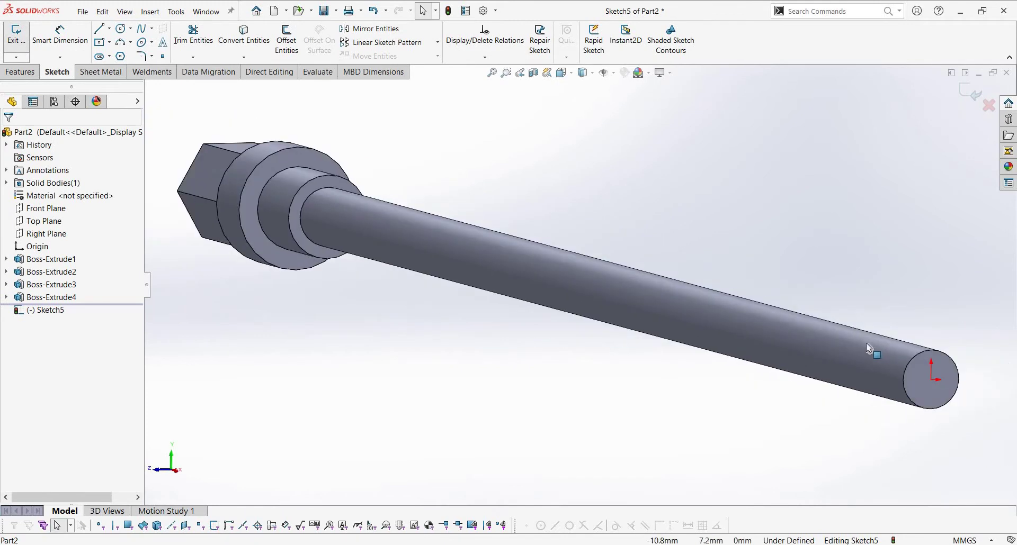
{"action": "left_click", "coordinate": [873, 343]}
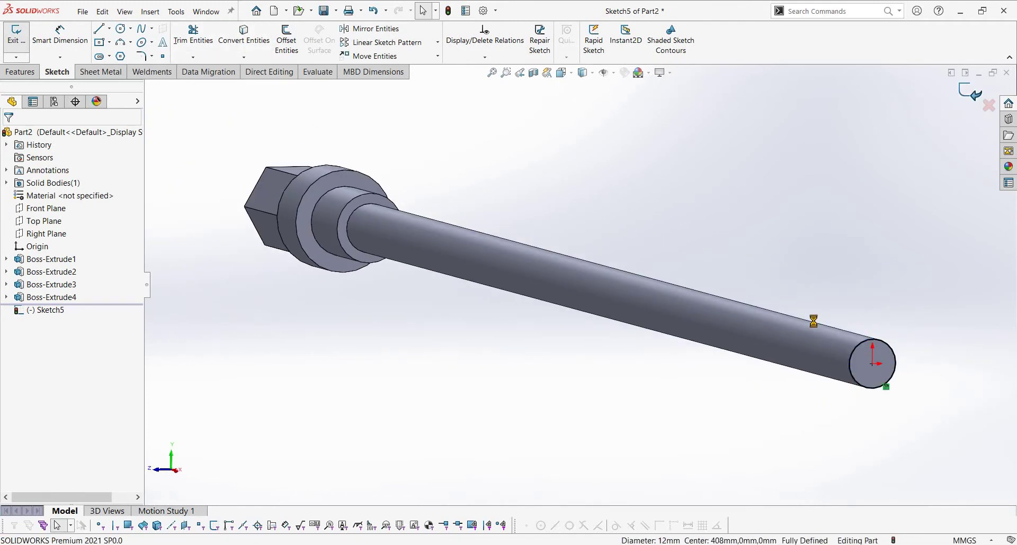
{"action": "middle_click_drag", "start_coordinate": [662, 347], "coordinate": [719, 312]}
{"action": "scroll", "coordinate": [772, 290], "scroll_direction": "up", "scroll_amount": 3}
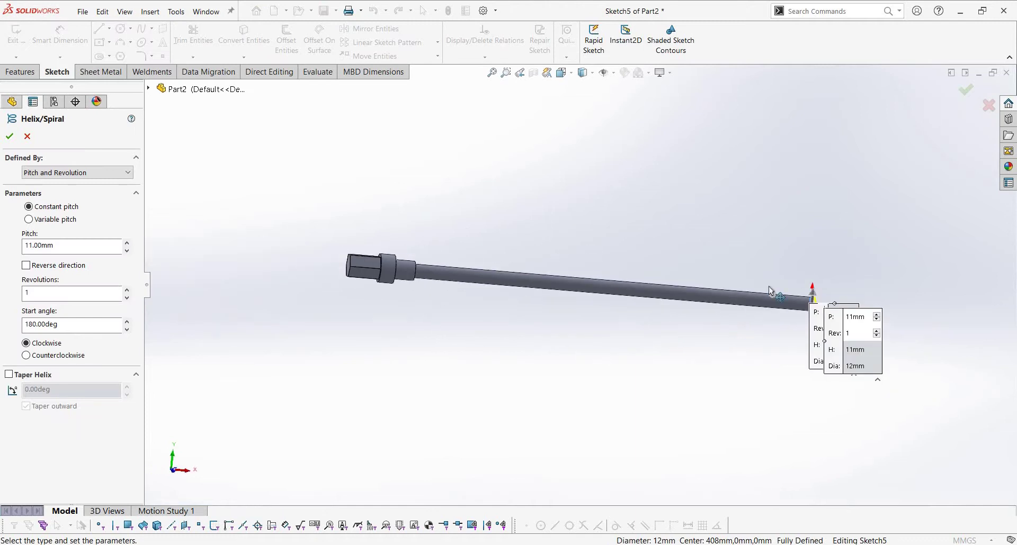
{"action": "scroll", "coordinate": [672, 282], "scroll_direction": "down", "scroll_amount": 3}
{"action": "scroll", "coordinate": [710, 279], "scroll_direction": "down", "scroll_amount": 2}
{"action": "scroll", "coordinate": [769, 293], "scroll_direction": "down", "scroll_amount": 2}
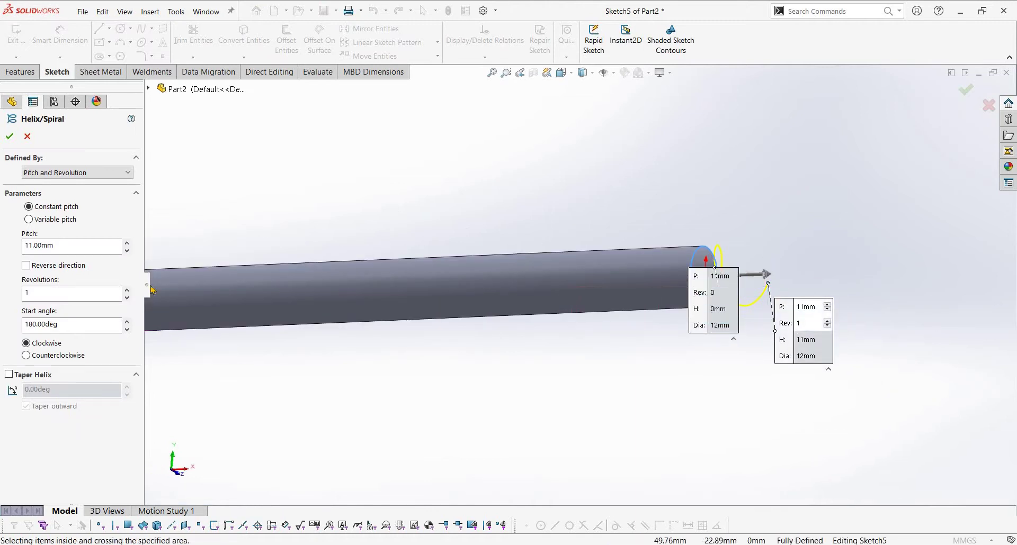
- Define the helix by height and revolution: 350 mm, 35 turns, reversed toward the head
{"action": "left_click", "coordinate": [74, 173]}
{"action": "left_click", "coordinate": [74, 189]}
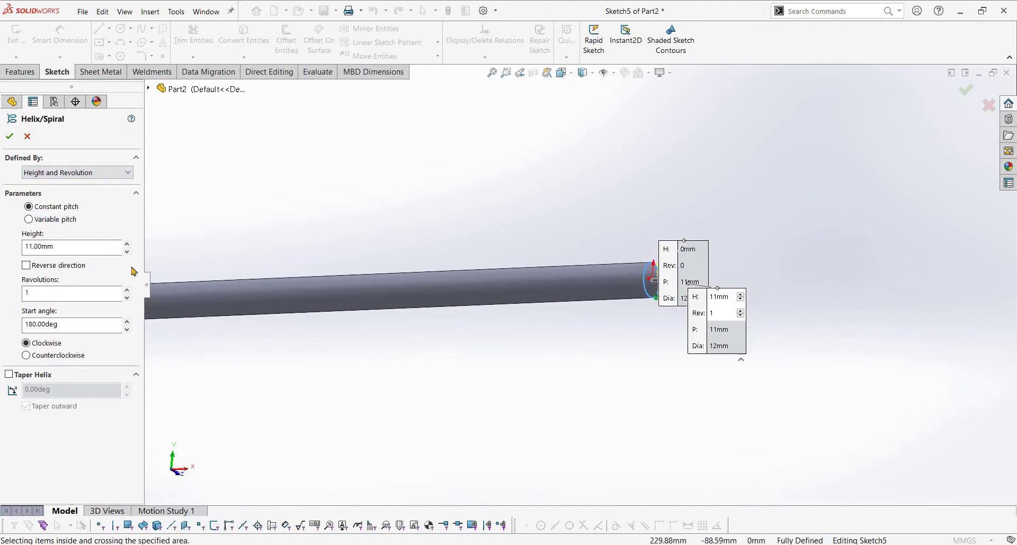
{"action": "left_click", "coordinate": [107, 251]}
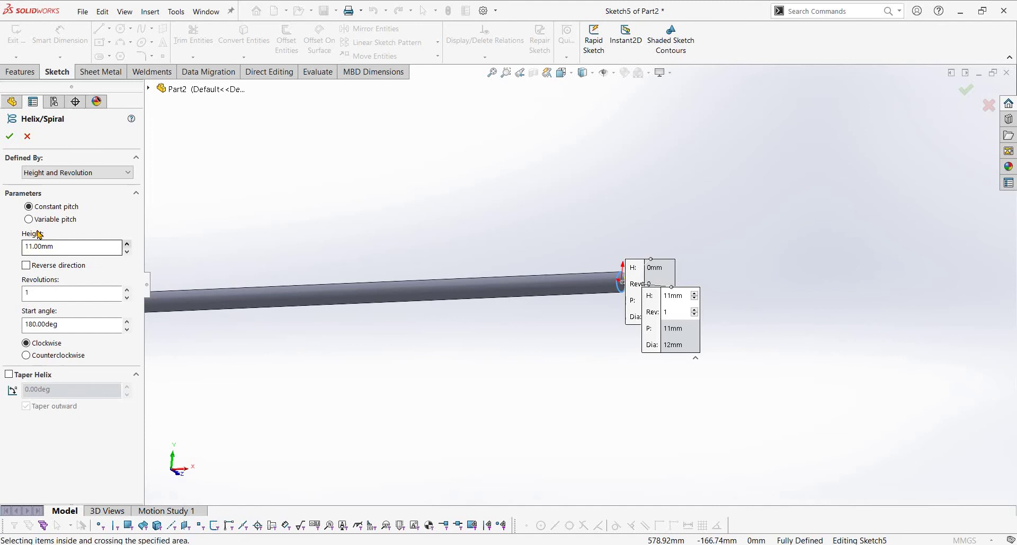
{"action": "scroll", "coordinate": [404, 315], "scroll_direction": "up", "scroll_amount": 3}
{"action": "left_click", "coordinate": [25, 265]}
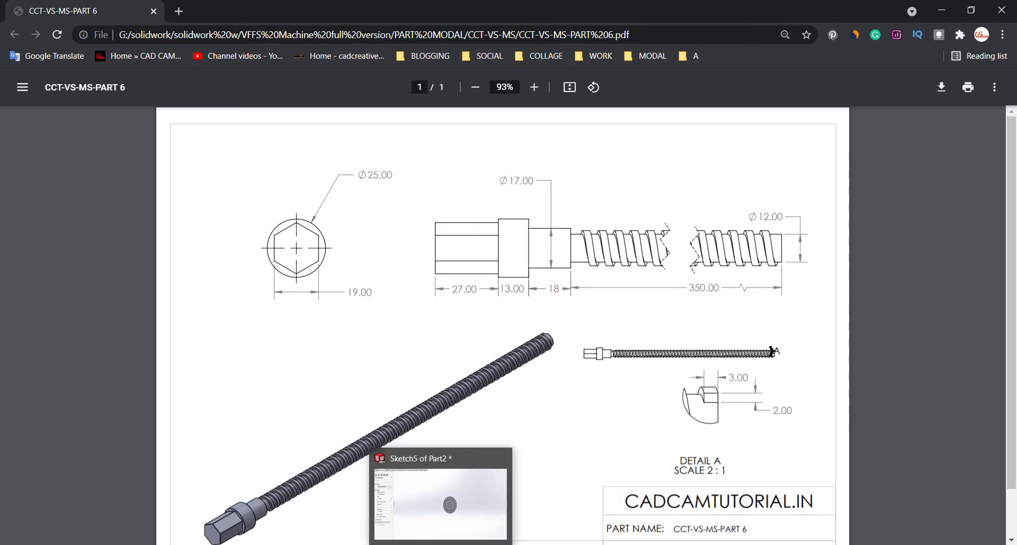
{"action": "left_click", "coordinate": [440, 503]}
{"action": "double_click", "coordinate": [76, 245]}
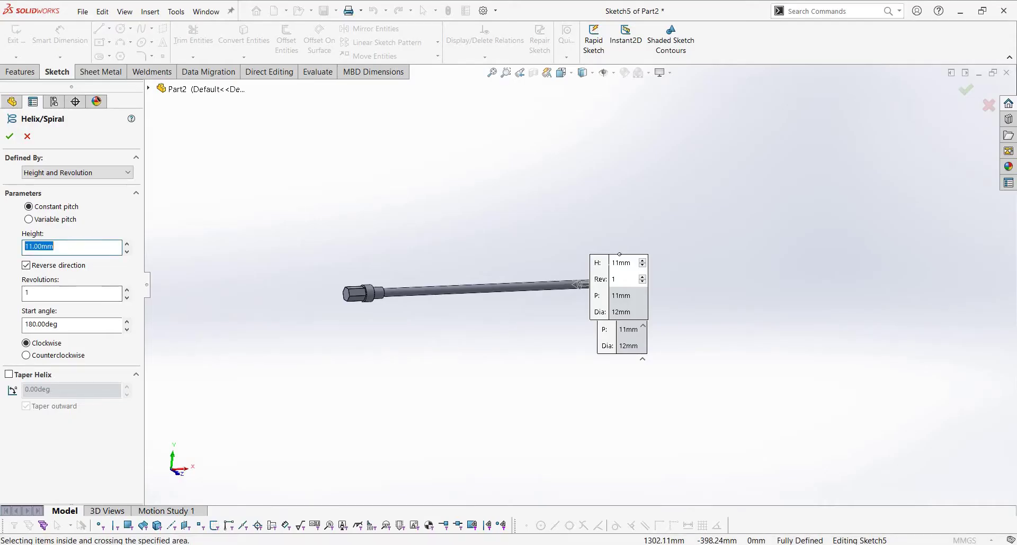
{"action": "key", "text": "Return"}
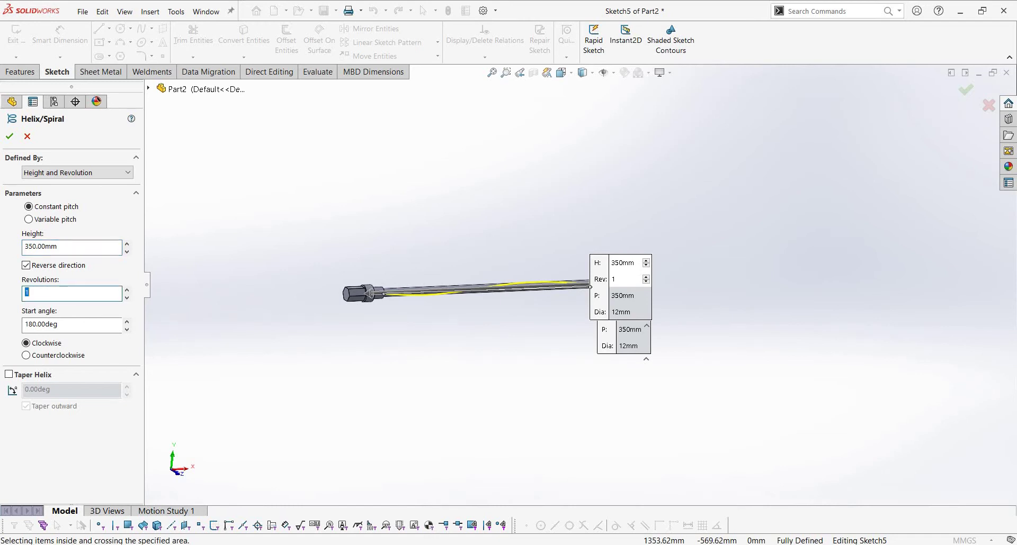
{"action": "type", "text": "35"}
{"action": "key", "text": "Return"}
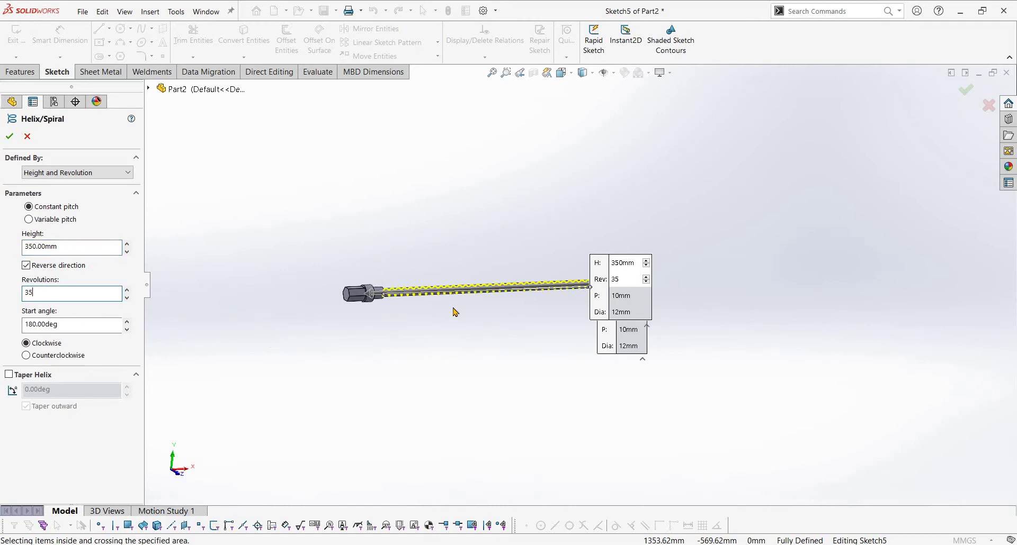
{"action": "scroll", "coordinate": [454, 311], "scroll_direction": "down", "scroll_amount": 3}
{"action": "scroll", "coordinate": [311, 311], "scroll_direction": "down", "scroll_amount": 2}
{"action": "middle_click_drag", "start_coordinate": [311, 311], "coordinate": [325, 302]}
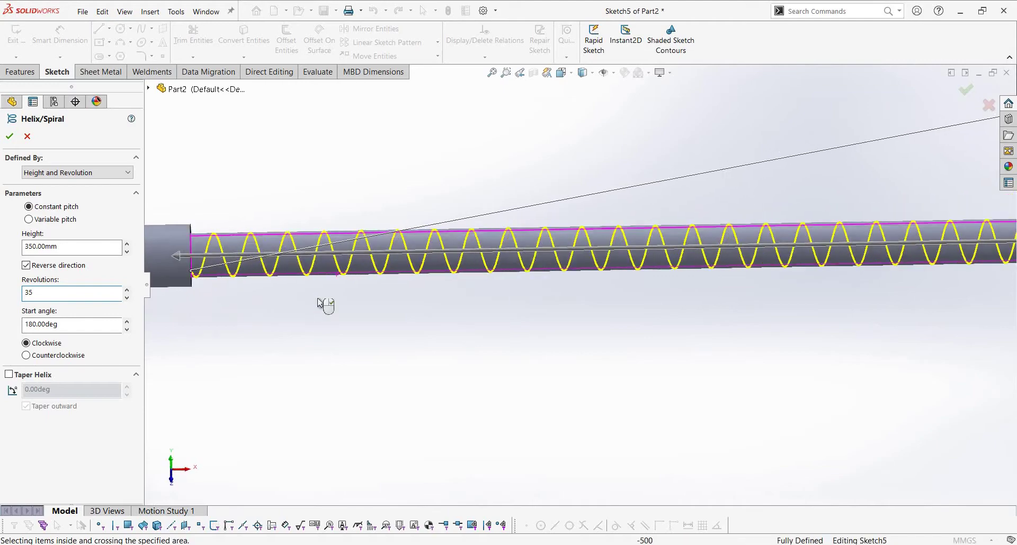
{"action": "key", "text": "alt+Tab"}
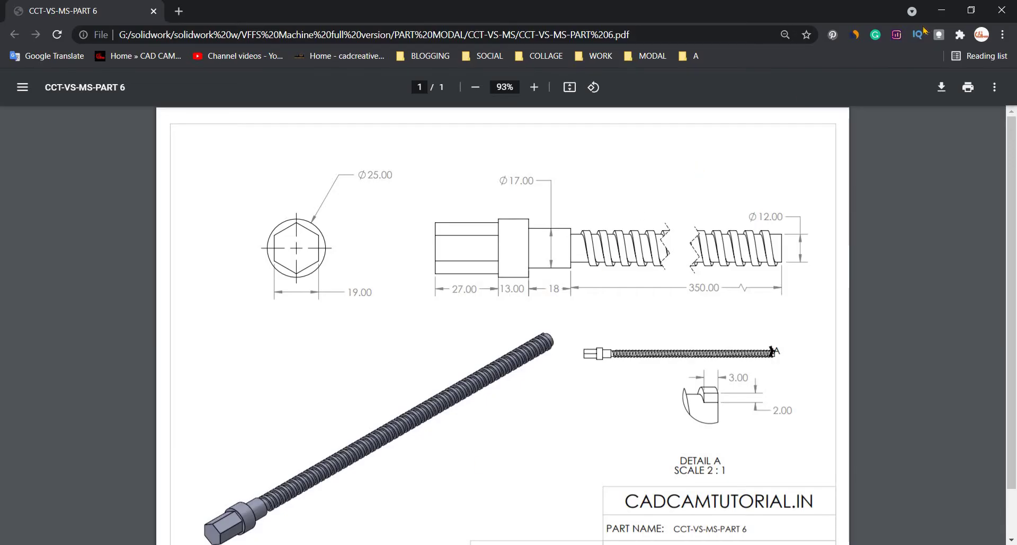
{"action": "left_click", "coordinate": [940, 11]}
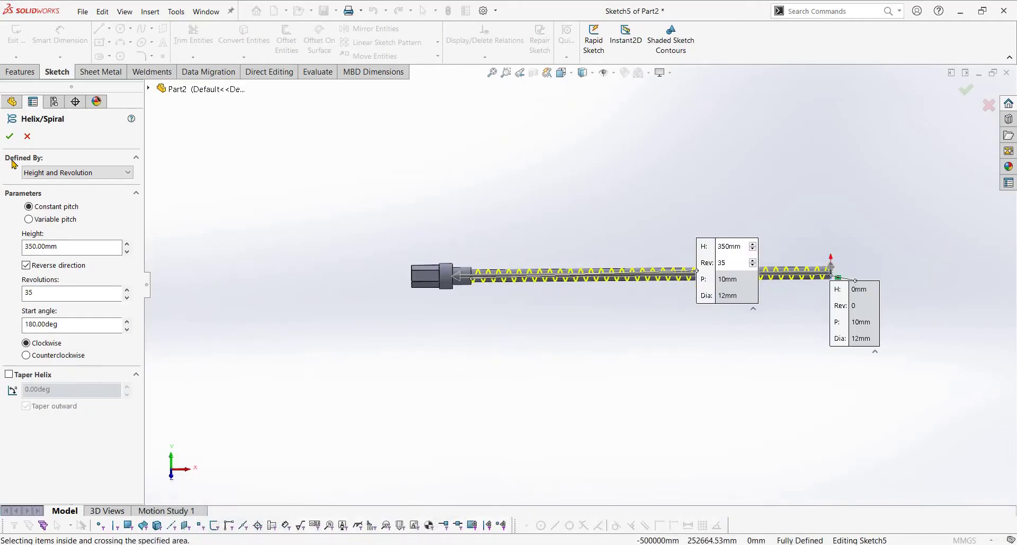
{"action": "key", "text": "Return"}
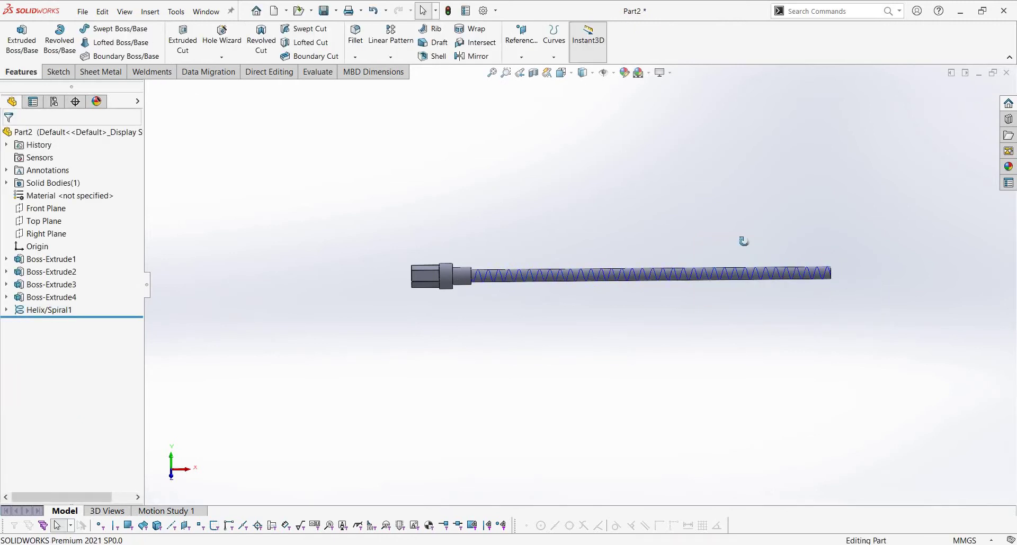
{"action": "scroll", "coordinate": [739, 246], "scroll_direction": "up", "scroll_amount": 5}
{"action": "middle_click_drag", "start_coordinate": [737, 250], "coordinate": [701, 462]}
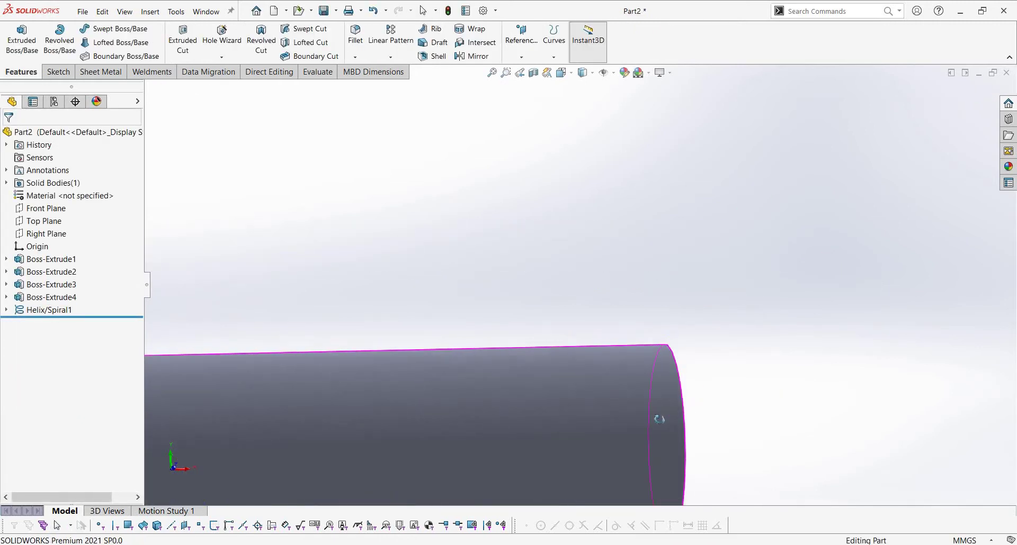
{"action": "middle_click_drag", "start_coordinate": [685, 393], "coordinate": [655, 385]}
{"action": "scroll", "coordinate": [587, 298], "scroll_direction": "up", "scroll_amount": 5}
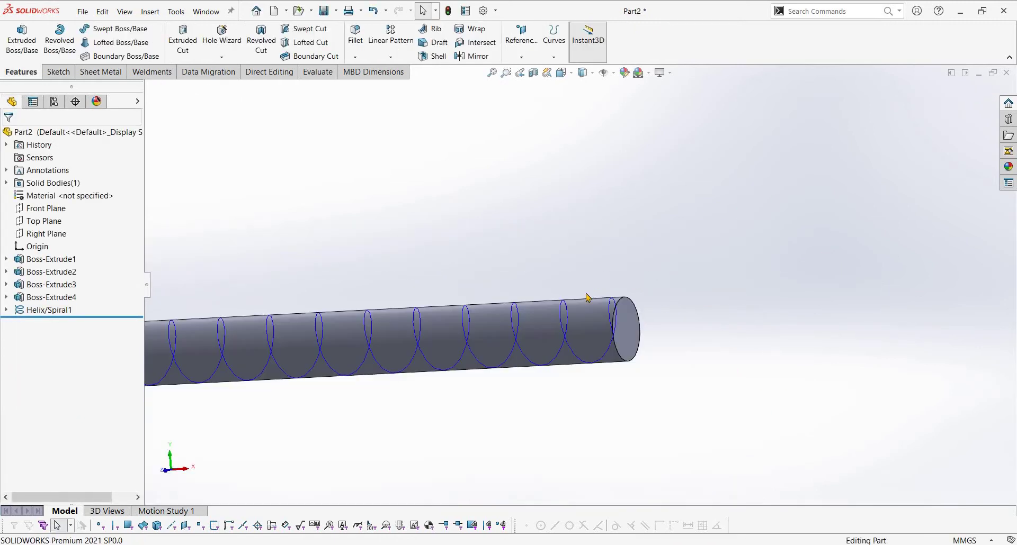
{"action": "left_click", "coordinate": [522, 34]}
{"action": "left_click", "coordinate": [530, 69]}
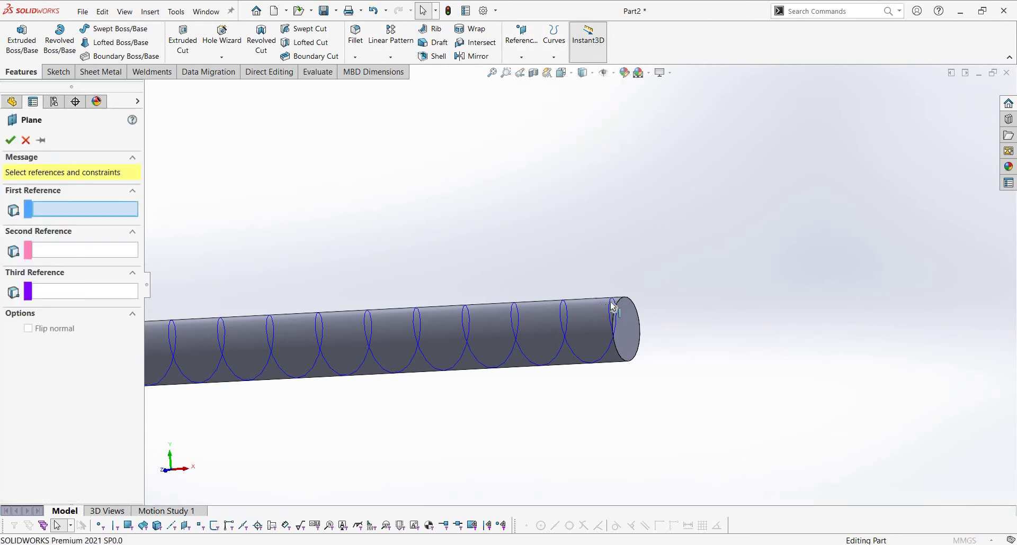
{"action": "left_click", "coordinate": [624, 345]}
{"action": "scroll", "coordinate": [657, 328], "scroll_direction": "down", "scroll_amount": 4}
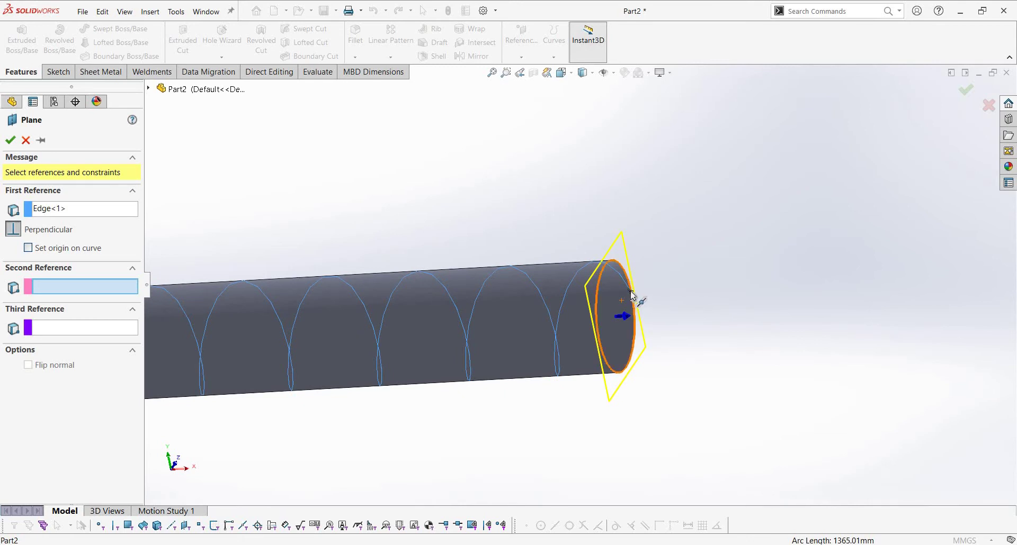
{"action": "scroll", "coordinate": [631, 295], "scroll_direction": "down", "scroll_amount": 2}
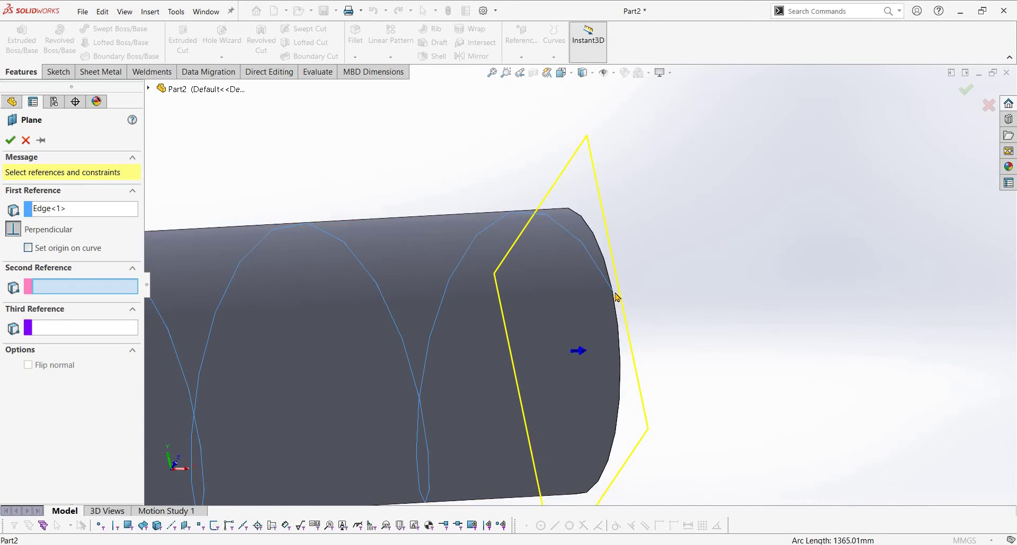
{"action": "left_click", "coordinate": [614, 295]}
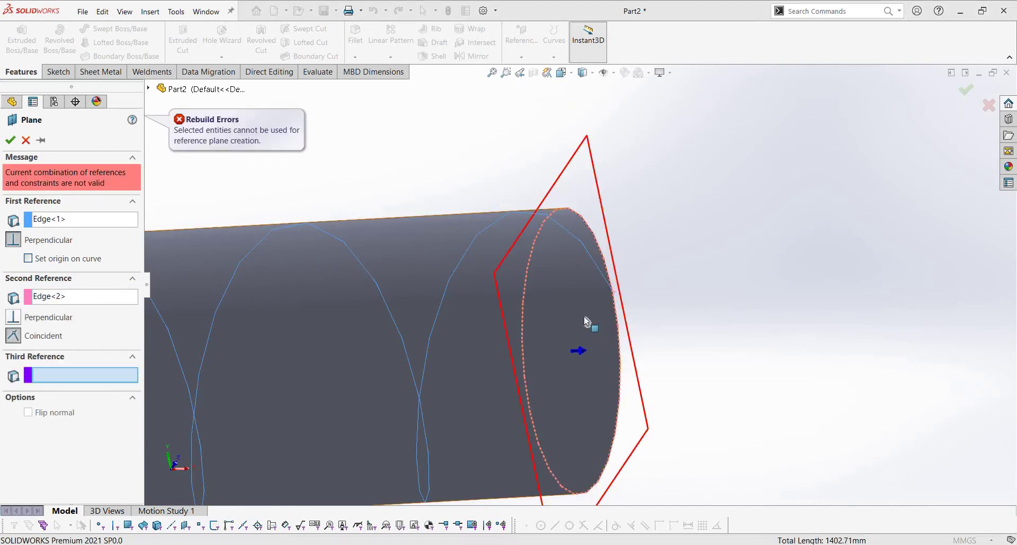
{"action": "key", "text": "Escape"}
{"action": "middle_click_drag", "start_coordinate": [626, 336], "coordinate": [556, 275]}
{"action": "scroll", "coordinate": [556, 275], "scroll_direction": "down", "scroll_amount": 3}
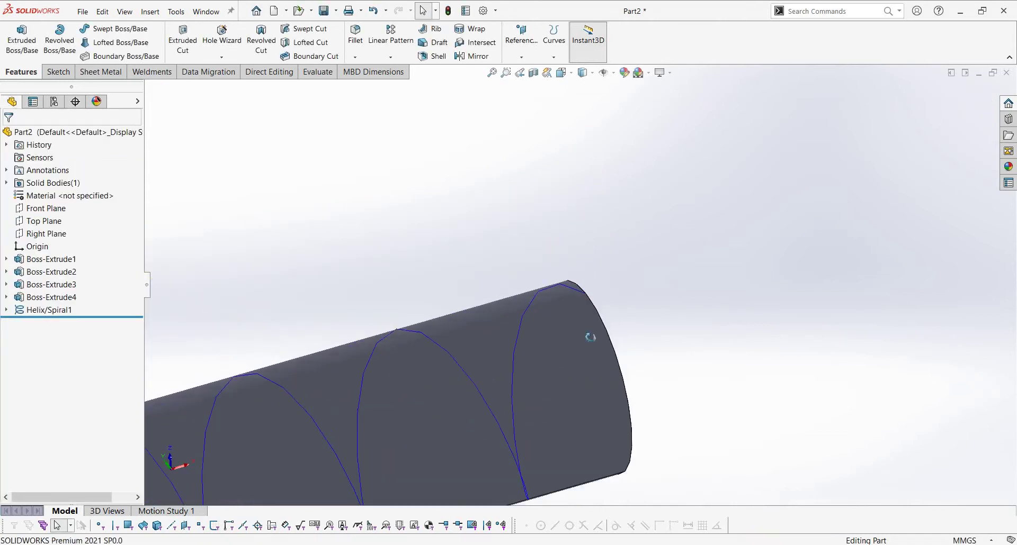
{"action": "scroll", "coordinate": [556, 275], "scroll_direction": "down", "scroll_amount": 3}
{"action": "left_click", "coordinate": [521, 57]}
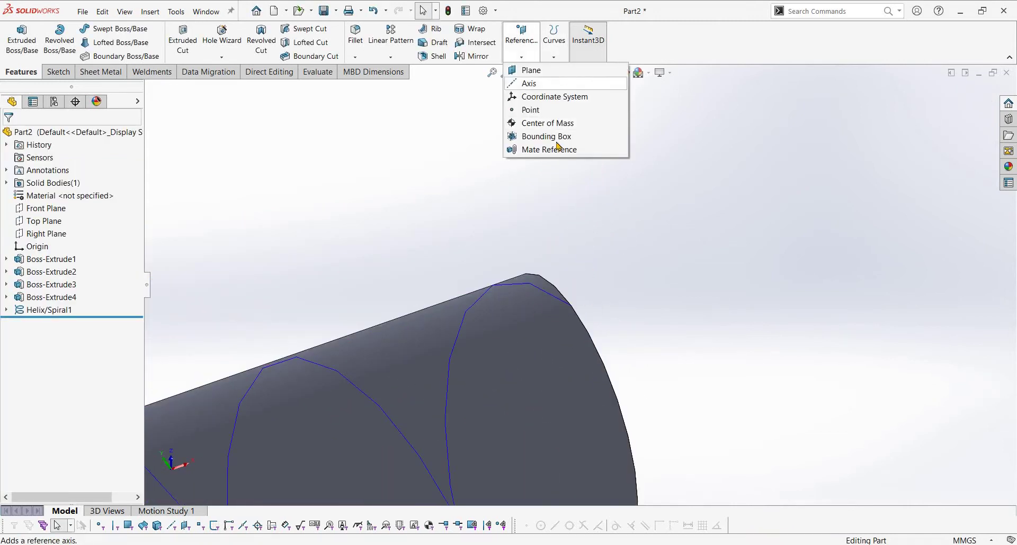
{"action": "left_click", "coordinate": [532, 70]}
{"action": "left_click", "coordinate": [546, 294]}
{"action": "scroll", "coordinate": [540, 281], "scroll_direction": "down", "scroll_amount": 2}
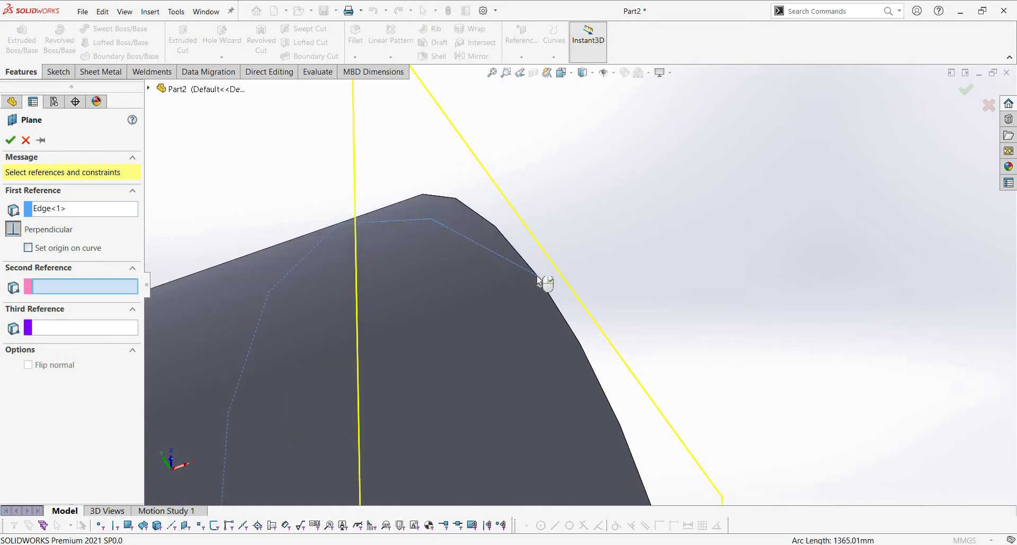
{"action": "left_click", "coordinate": [540, 280]}
{"action": "scroll", "coordinate": [551, 307], "scroll_direction": "up", "scroll_amount": 2}
{"action": "scroll", "coordinate": [567, 370], "scroll_direction": "up", "scroll_amount": 3}
{"action": "scroll", "coordinate": [581, 411], "scroll_direction": "up", "scroll_amount": 2}
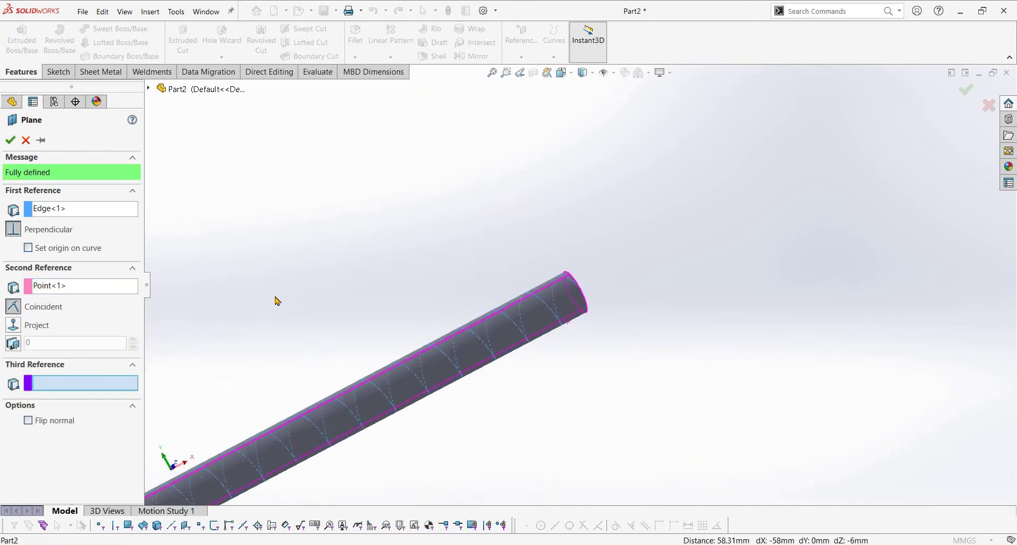
{"action": "right_click", "coordinate": [83, 297]}
{"action": "left_click", "coordinate": [91, 293]}
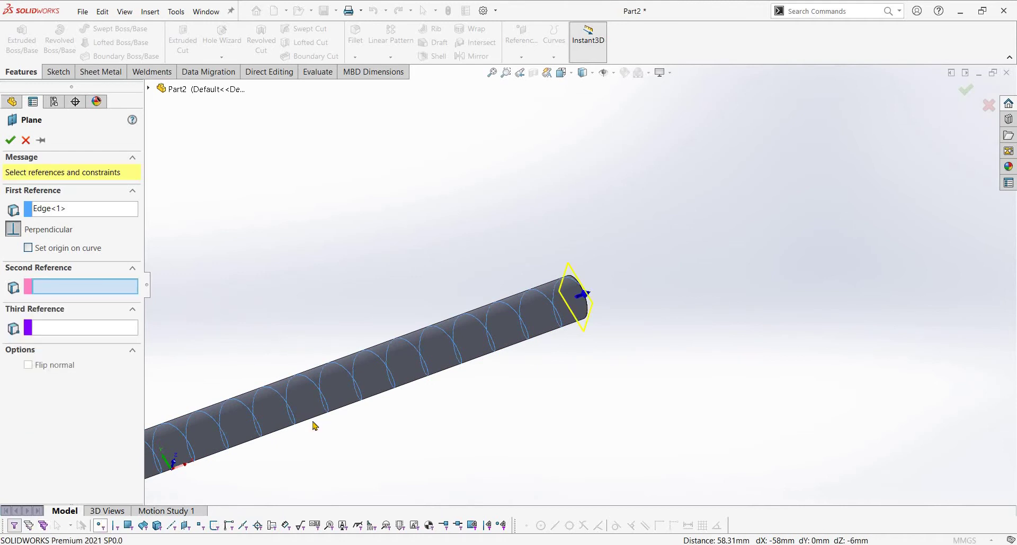
{"action": "scroll", "coordinate": [551, 293], "scroll_direction": "down", "scroll_amount": 2}
{"action": "scroll", "coordinate": [510, 319], "scroll_direction": "down", "scroll_amount": 3}
{"action": "scroll", "coordinate": [535, 324], "scroll_direction": "up", "scroll_amount": 4}
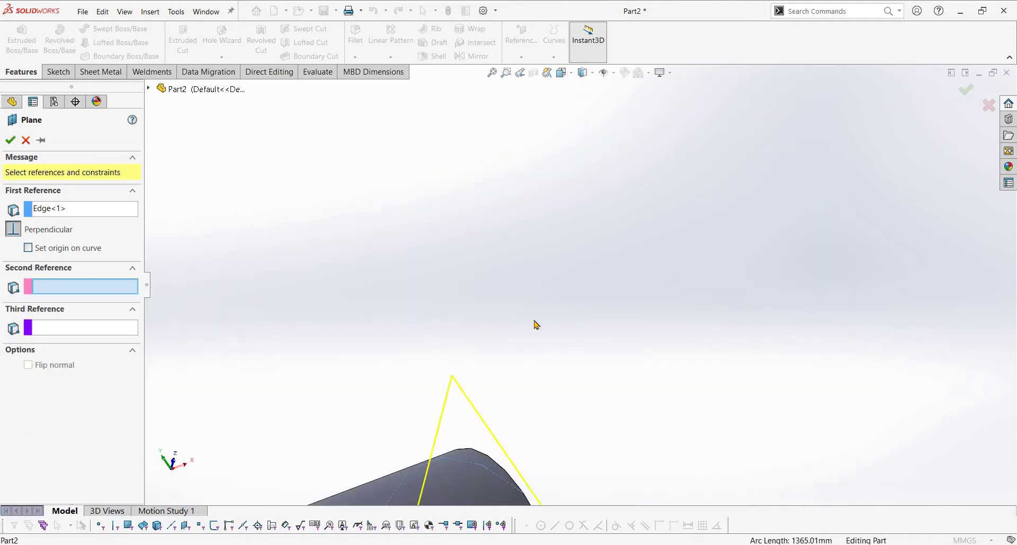
{"action": "scroll", "coordinate": [559, 295], "scroll_direction": "up", "scroll_amount": 1}
{"action": "scroll", "coordinate": [560, 295], "scroll_direction": "down", "scroll_amount": 3}
{"action": "scroll", "coordinate": [534, 301], "scroll_direction": "down", "scroll_amount": 3}
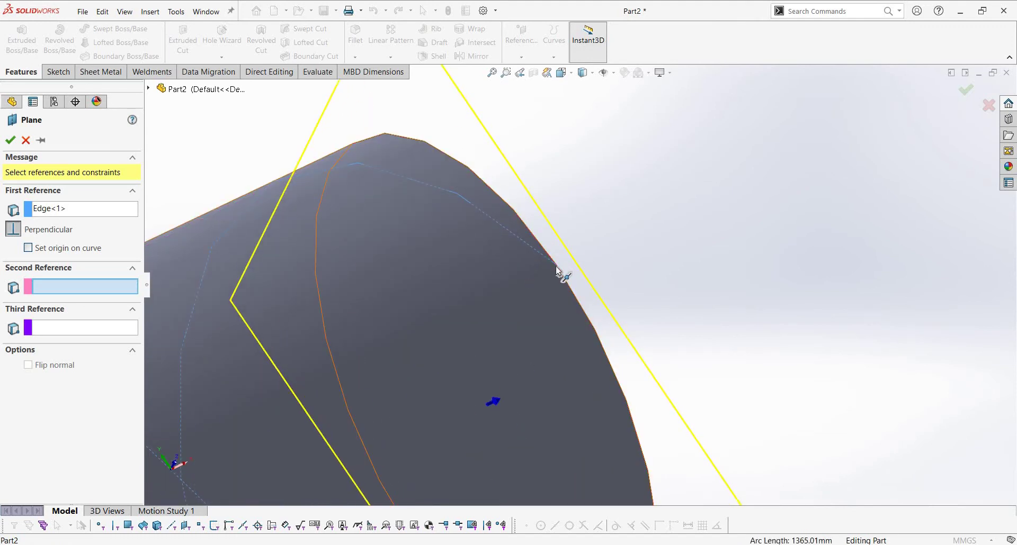
{"action": "scroll", "coordinate": [555, 276], "scroll_direction": "up", "scroll_amount": 1}
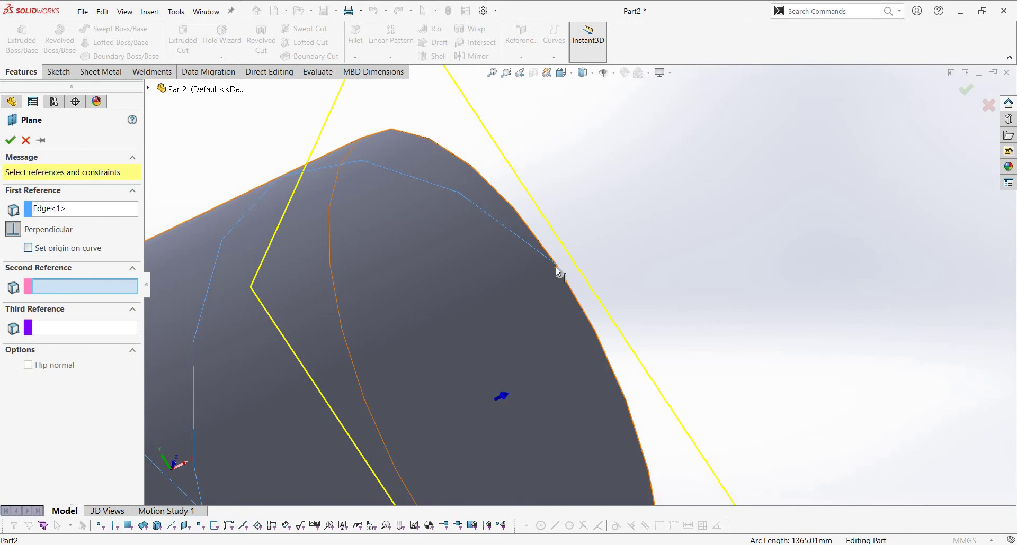
{"action": "left_click", "coordinate": [557, 271]}
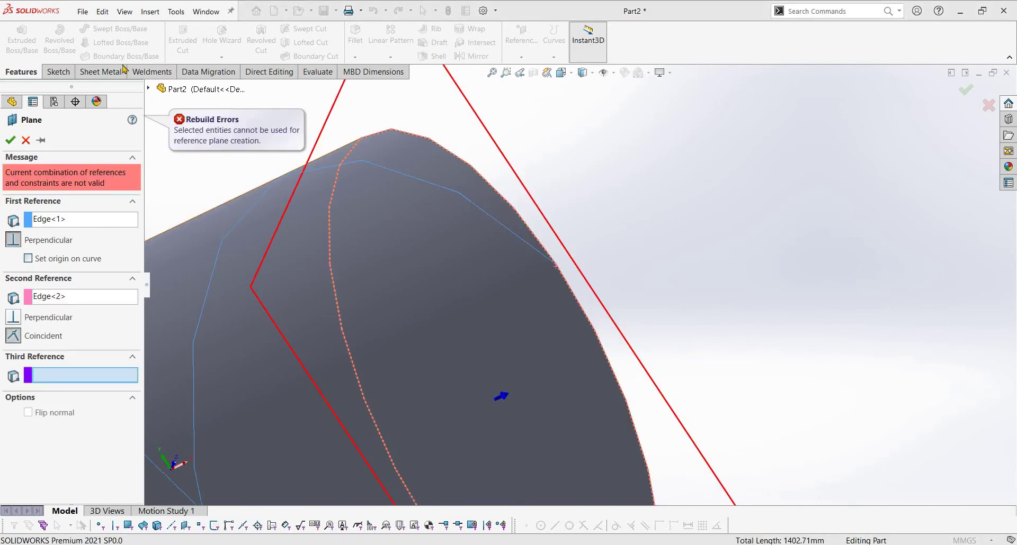
{"action": "key", "text": "Escape"}
{"action": "scroll", "coordinate": [503, 268], "scroll_direction": "up", "scroll_amount": 3}
- Hide the rod's solid body to expose the helix
{"action": "scroll", "coordinate": [538, 302], "scroll_direction": "up", "scroll_amount": 1}
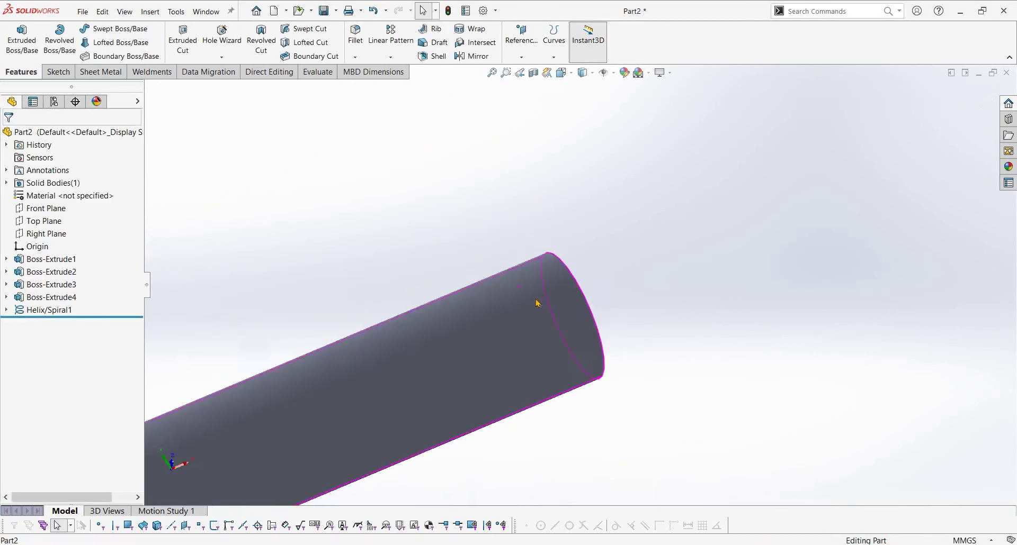
{"action": "scroll", "coordinate": [565, 325], "scroll_direction": "down", "scroll_amount": 2}
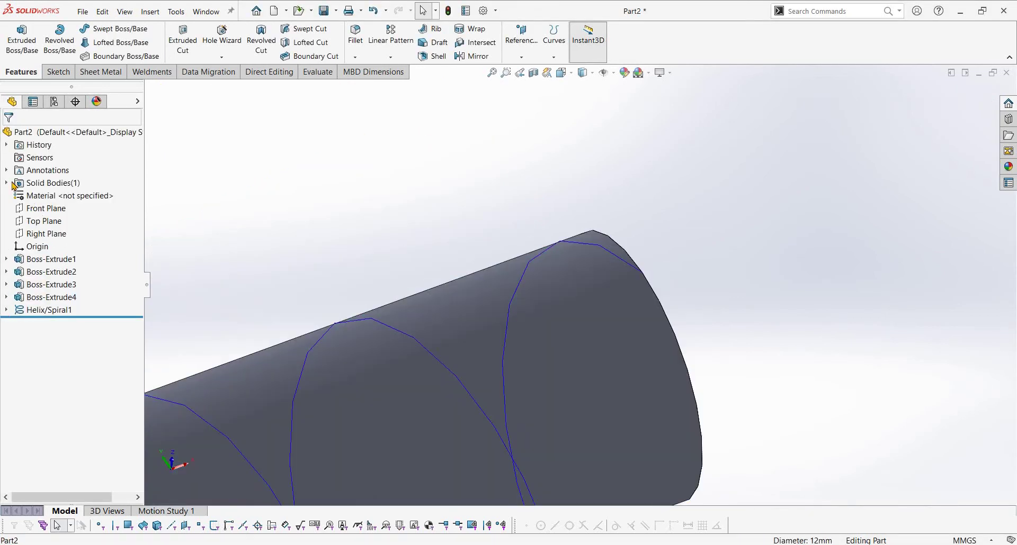
{"action": "left_click", "coordinate": [53, 196]}
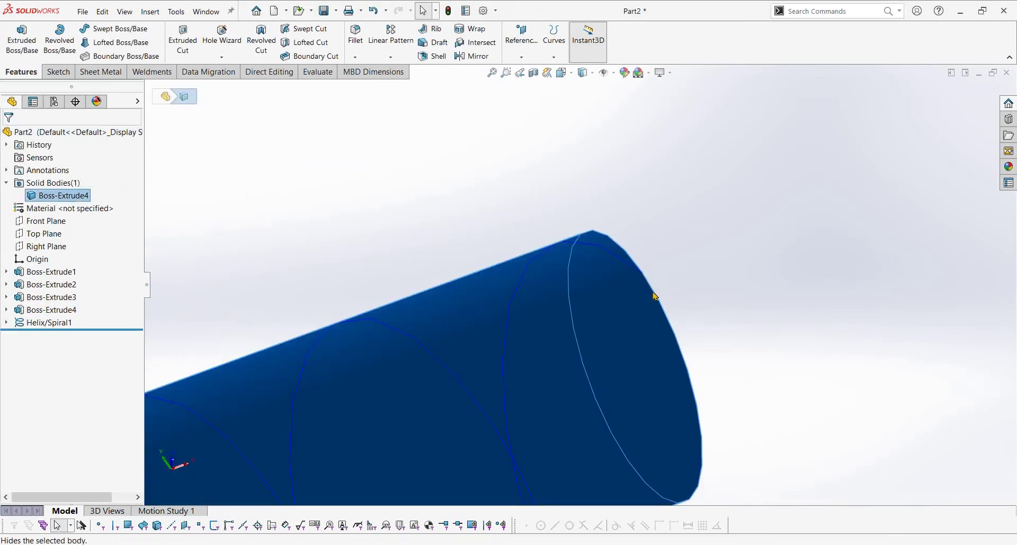
{"action": "key", "text": "Tab"}
{"action": "left_click", "coordinate": [668, 279]}
{"action": "scroll", "coordinate": [638, 304], "scroll_direction": "down", "scroll_amount": 3}
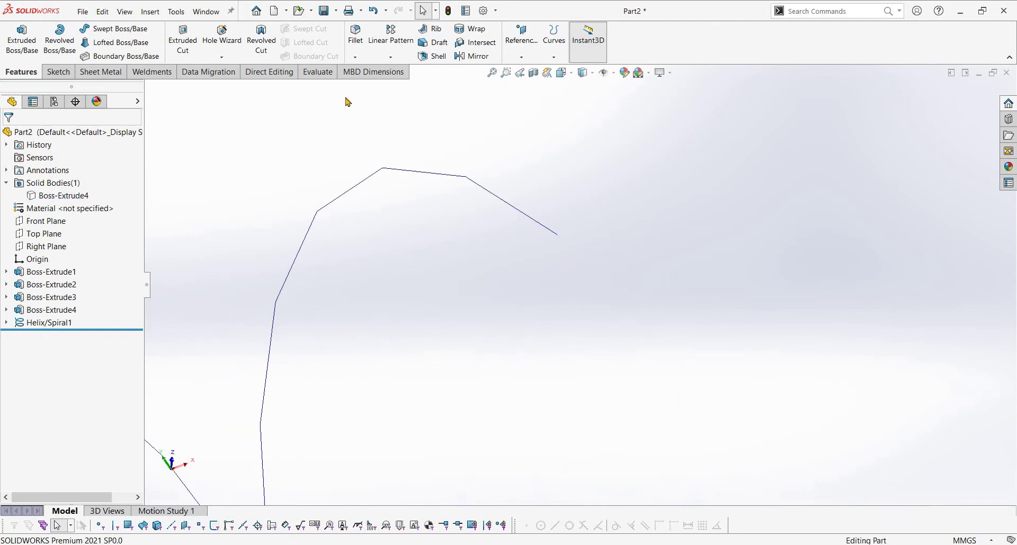
- Create Plane1 perpendicular to the helix at its end point
{"action": "left_click", "coordinate": [521, 33]}
{"action": "left_click", "coordinate": [530, 70]}
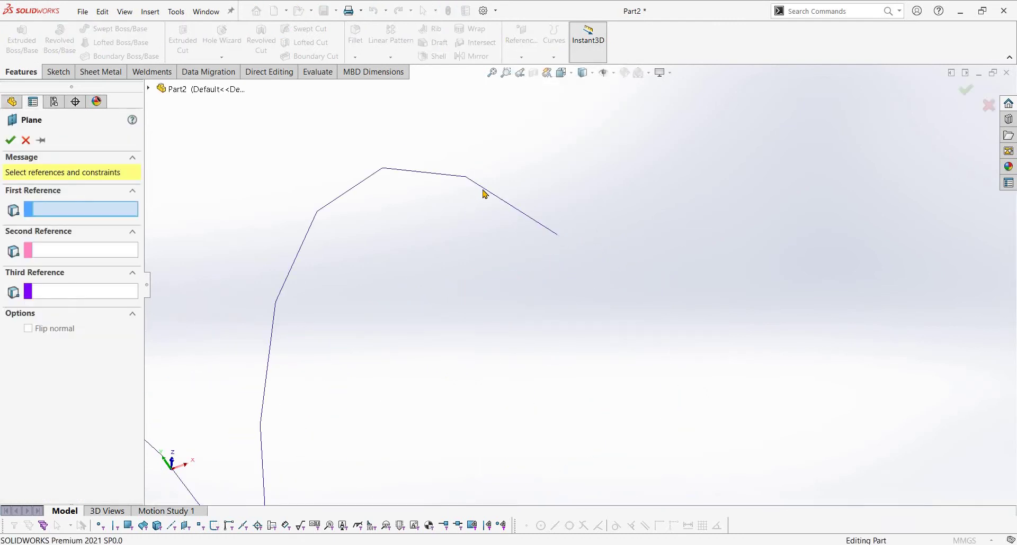
{"action": "left_click", "coordinate": [557, 236]}
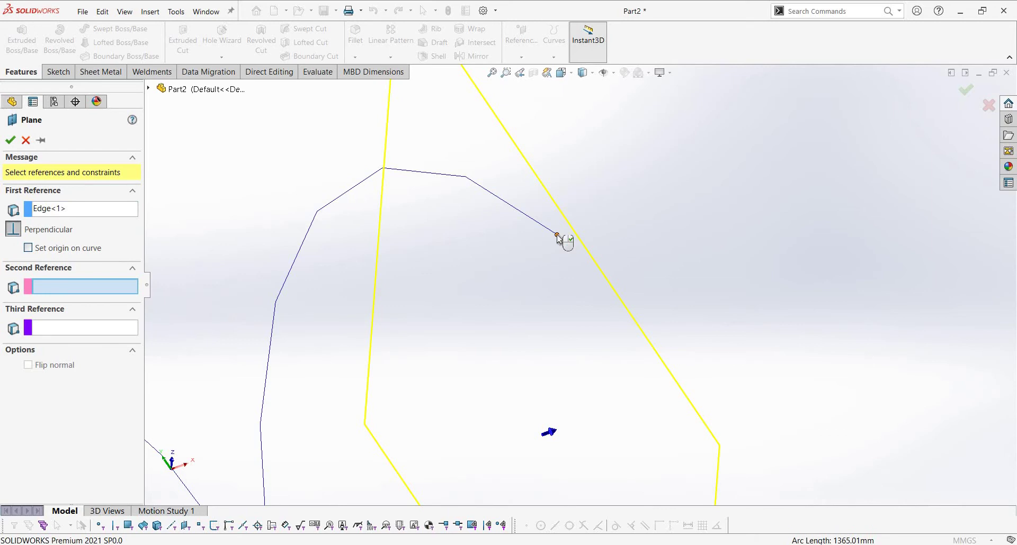
{"action": "left_click", "coordinate": [557, 235]}
{"action": "scroll", "coordinate": [566, 305], "scroll_direction": "up", "scroll_amount": 5}
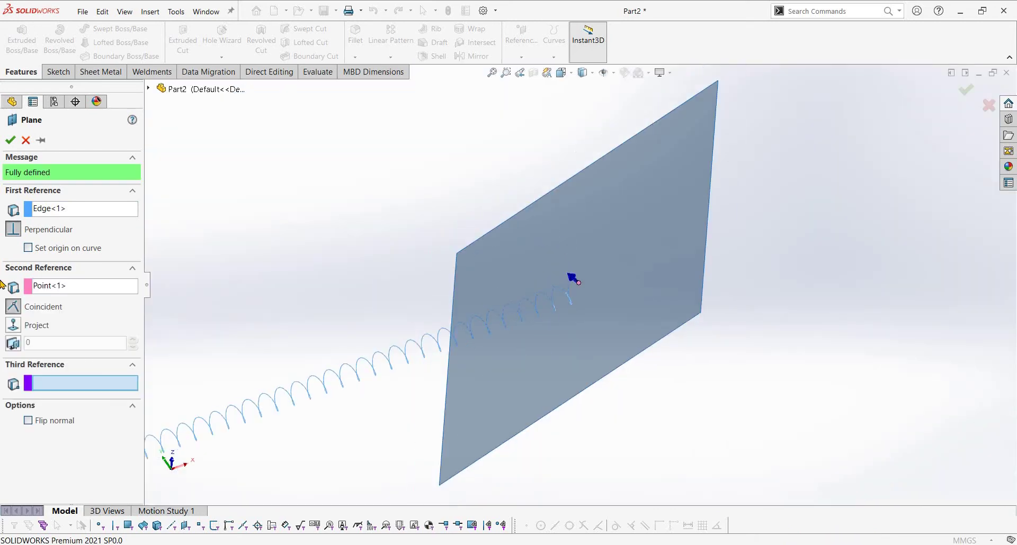
{"action": "left_click", "coordinate": [10, 140]}
- Show the rod body again and start a new sketch on Plane1
{"action": "left_click", "coordinate": [59, 196]}
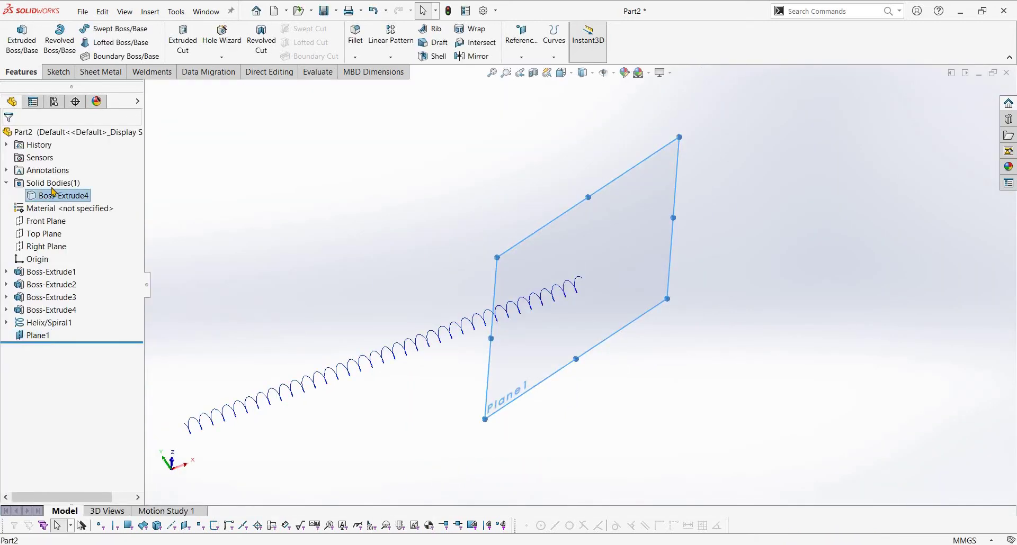
{"action": "left_click", "coordinate": [47, 182]}
{"action": "right_click", "coordinate": [621, 251]}
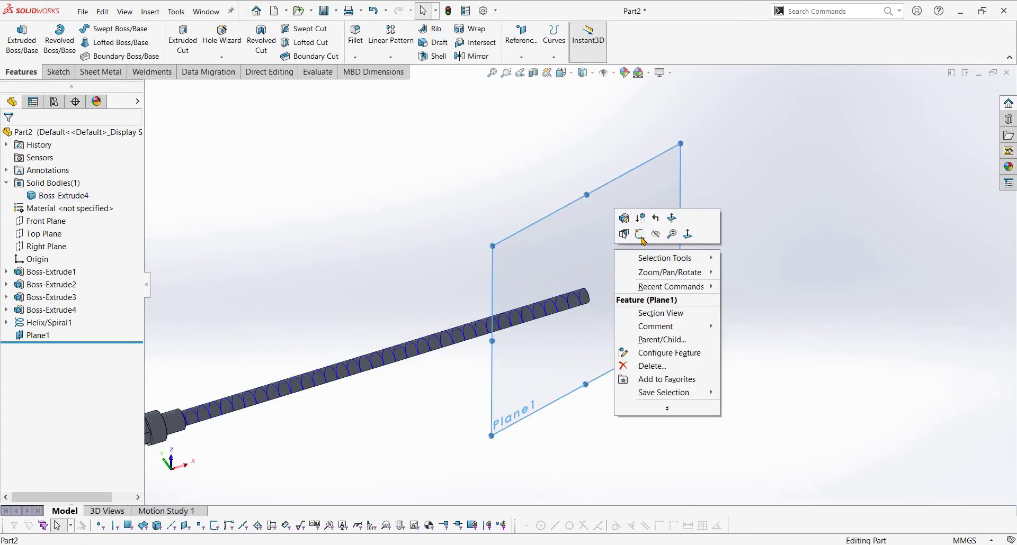
{"action": "left_click", "coordinate": [640, 234]}
{"action": "scroll", "coordinate": [681, 308], "scroll_direction": "down", "scroll_amount": 3}
- Draw a 3 by 3 corner rectangle anchored at the helix endpoint on Plane1 and exit the sketch
{"action": "scroll", "coordinate": [680, 307], "scroll_direction": "down", "scroll_amount": 5}
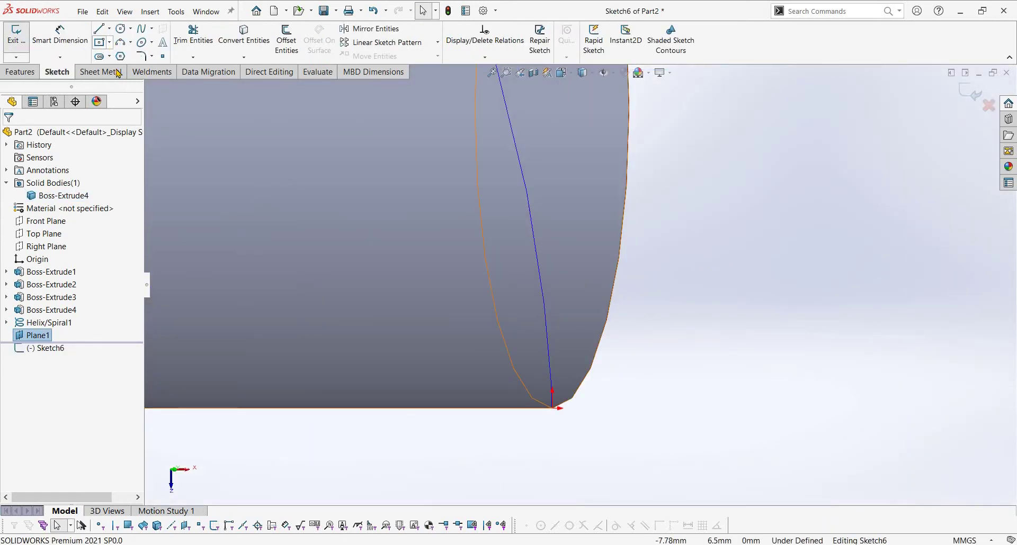
{"action": "left_click", "coordinate": [109, 42]}
{"action": "left_click", "coordinate": [126, 55]}
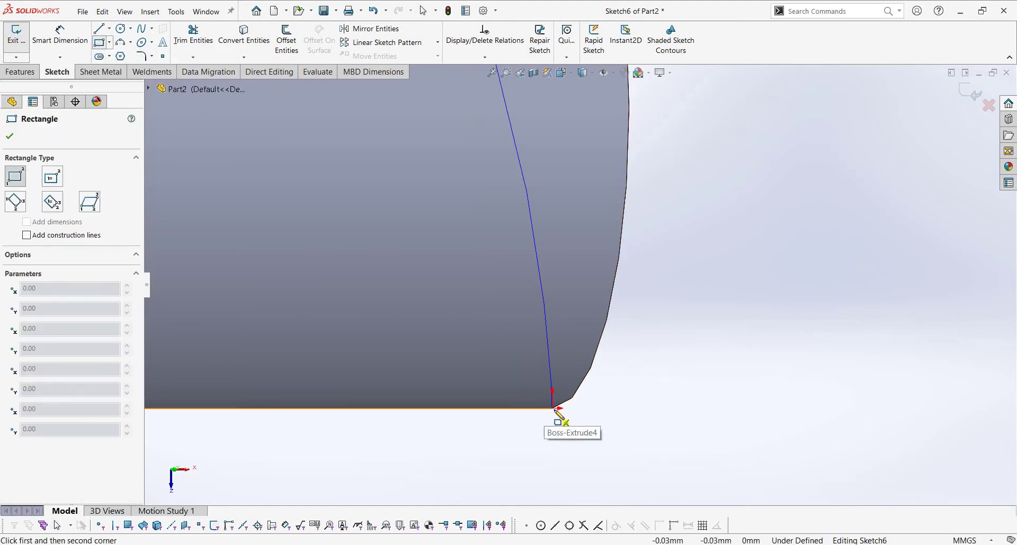
{"action": "left_click", "coordinate": [553, 409]}
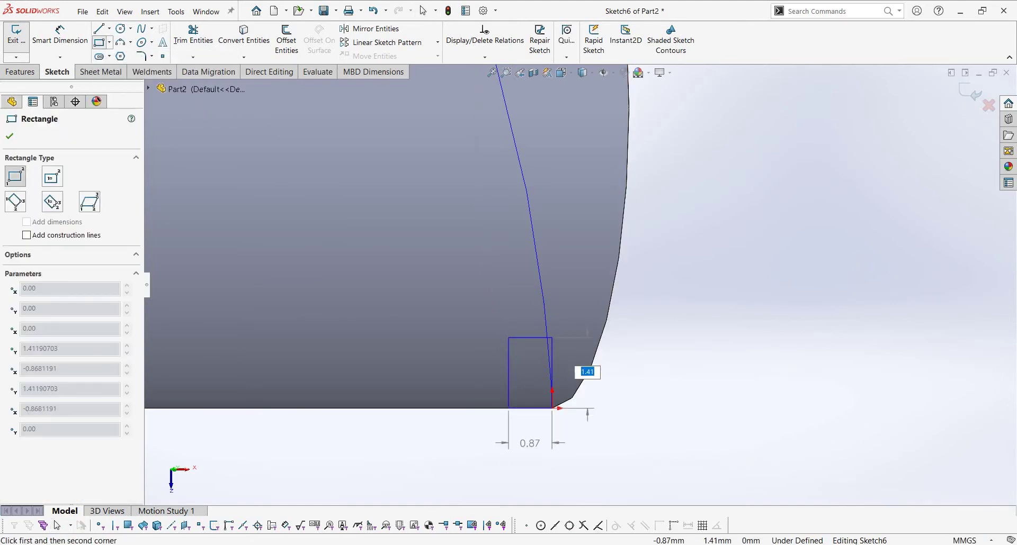
{"action": "key", "text": "Tab"}
{"action": "type", "text": "3"}
{"action": "key", "text": "Return"}
{"action": "key", "text": "Escape"}
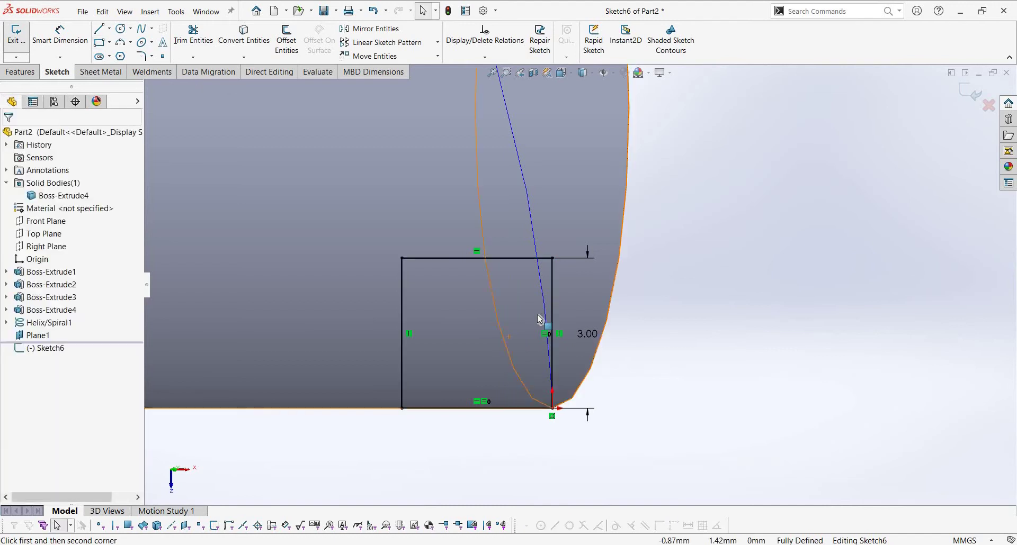
{"action": "scroll", "coordinate": [545, 318], "scroll_direction": "up", "scroll_amount": 5}
{"action": "scroll", "coordinate": [552, 318], "scroll_direction": "up", "scroll_amount": 5}
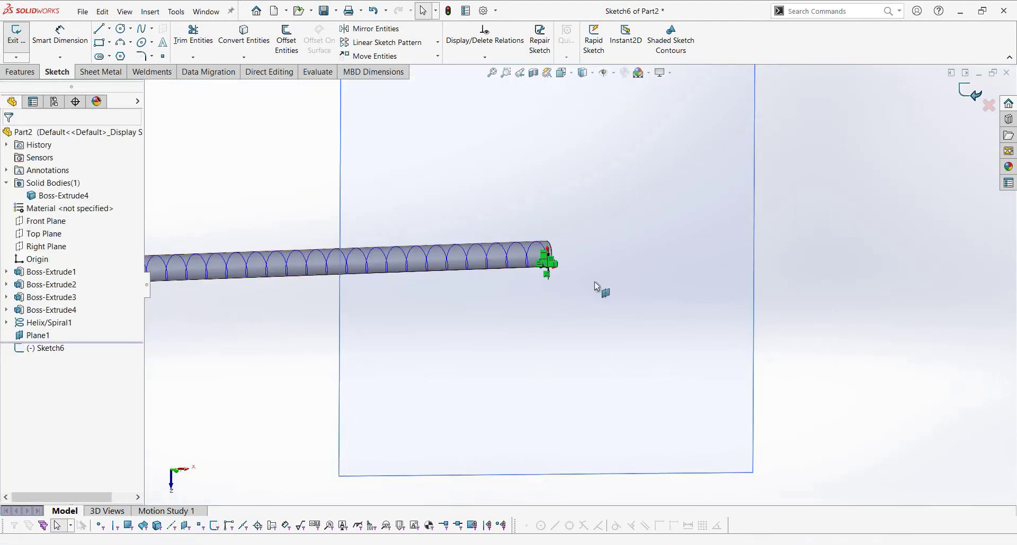
{"action": "left_click", "coordinate": [17, 33]}
{"action": "scroll", "coordinate": [566, 278], "scroll_direction": "up", "scroll_amount": 2}
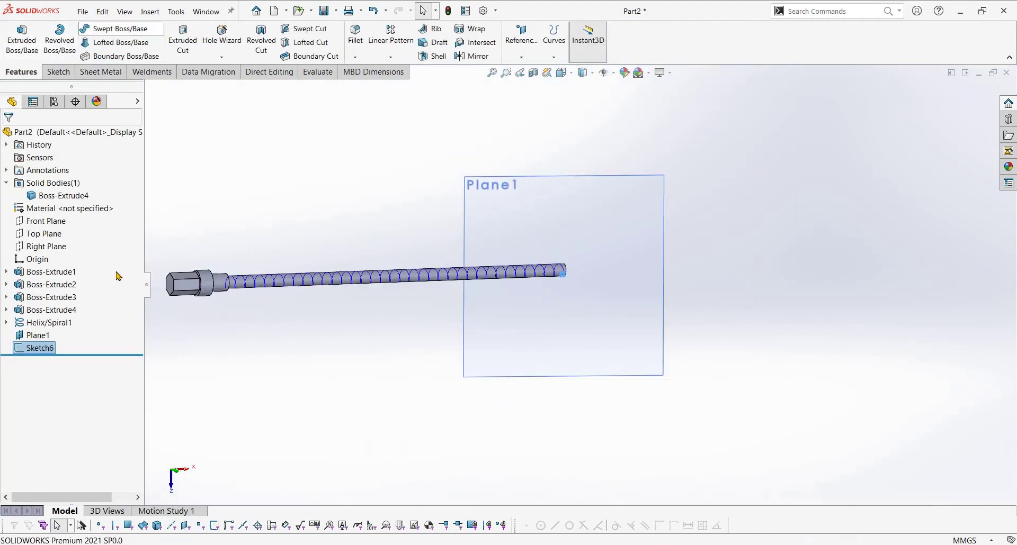
{"action": "scroll", "coordinate": [311, 238], "scroll_direction": "down", "scroll_amount": 1}
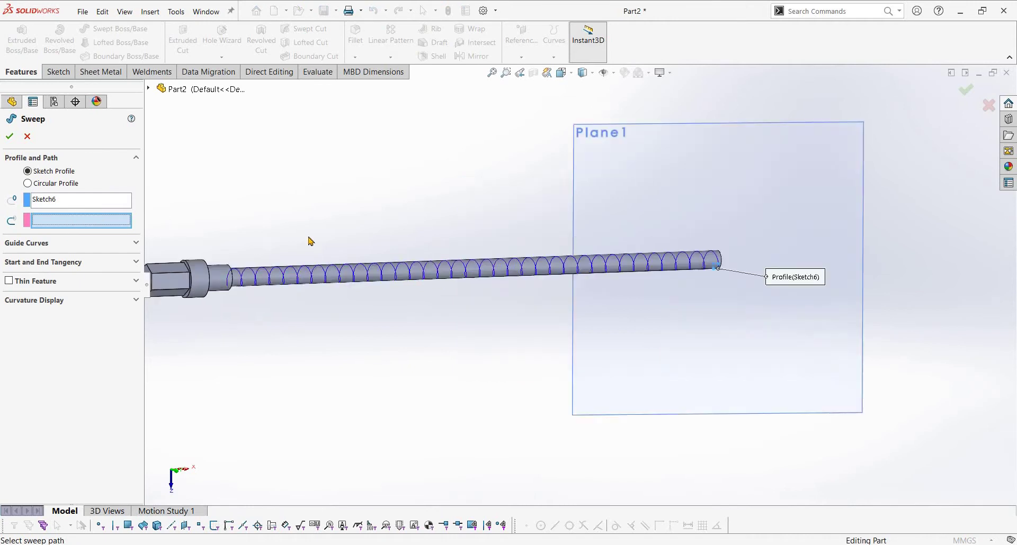
{"action": "scroll", "coordinate": [405, 266], "scroll_direction": "down", "scroll_amount": 5}
{"action": "left_click", "coordinate": [415, 255]}
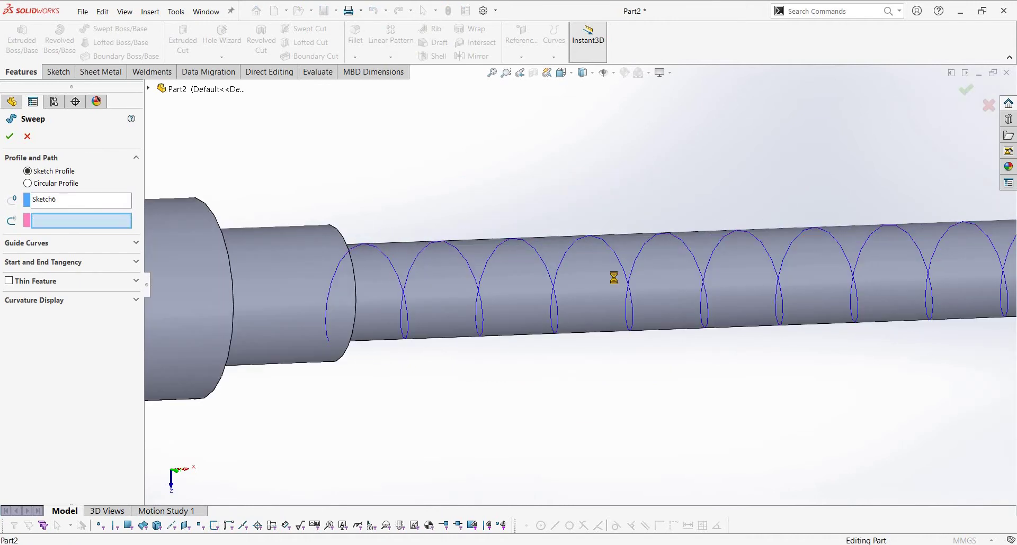
{"action": "scroll", "coordinate": [556, 281], "scroll_direction": "up", "scroll_amount": 3}
{"action": "scroll", "coordinate": [604, 375], "scroll_direction": "up", "scroll_amount": 2}
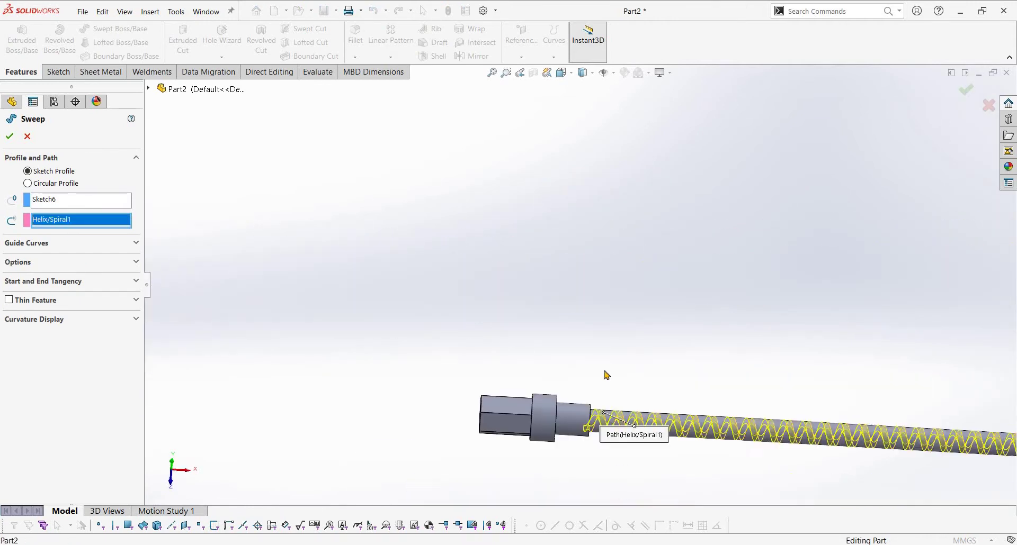
{"action": "scroll", "coordinate": [544, 286], "scroll_direction": "up", "scroll_amount": 1}
{"action": "scroll", "coordinate": [544, 287], "scroll_direction": "down", "scroll_amount": 2}
{"action": "mouse_move", "coordinate": [572, 234]}
{"action": "middle_mouse_down"}
{"action": "mouse_move", "coordinate": [606, 447]}
{"action": "mouse_move", "coordinate": [577, 321]}
{"action": "mouse_move", "coordinate": [636, 297]}
{"action": "middle_mouse_up"}
{"action": "scroll", "coordinate": [847, 275], "scroll_direction": "up", "scroll_amount": 2}
{"action": "scroll", "coordinate": [874, 265], "scroll_direction": "up", "scroll_amount": 2}
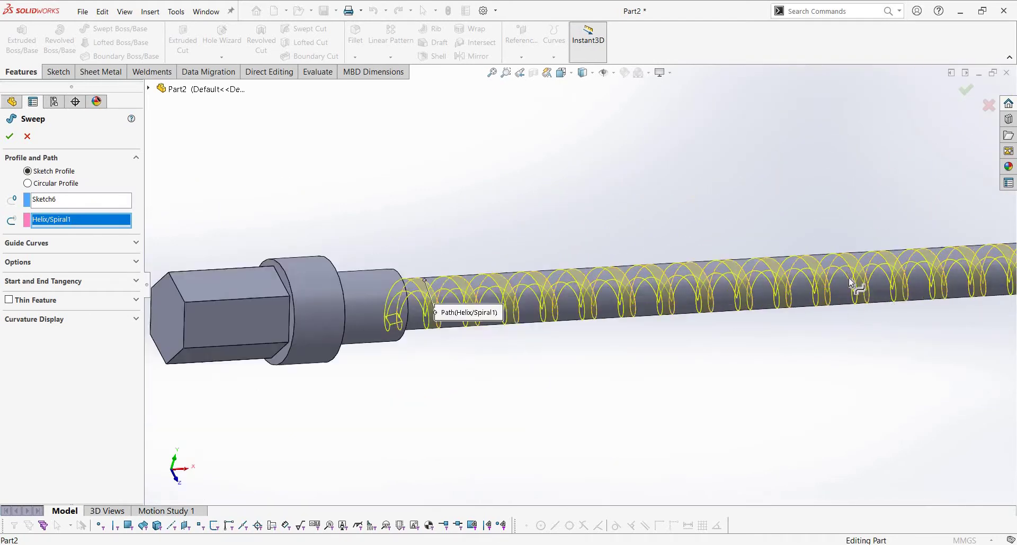
{"action": "scroll", "coordinate": [905, 260], "scroll_direction": "up", "scroll_amount": 1}
{"action": "scroll", "coordinate": [869, 265], "scroll_direction": "down", "scroll_amount": 2}
{"action": "scroll", "coordinate": [839, 217], "scroll_direction": "down", "scroll_amount": 2}
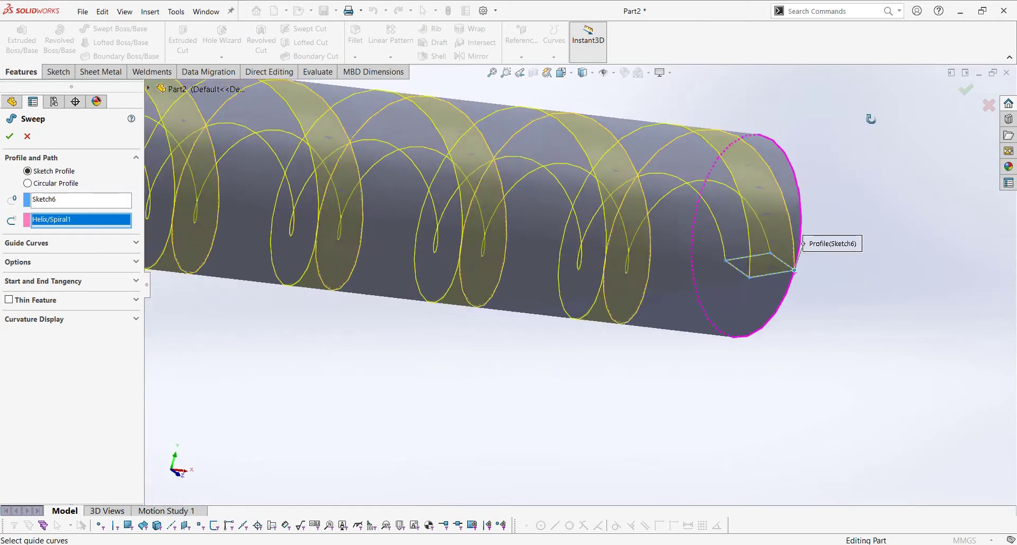
{"action": "mouse_move", "coordinate": [839, 228]}
{"action": "middle_mouse_down"}
{"action": "mouse_move", "coordinate": [837, 276]}
{"action": "mouse_move", "coordinate": [869, 359]}
{"action": "mouse_move", "coordinate": [822, 374]}
{"action": "mouse_move", "coordinate": [838, 327]}
{"action": "mouse_move", "coordinate": [826, 387]}
{"action": "middle_mouse_up"}
{"action": "scroll", "coordinate": [768, 370], "scroll_direction": "up", "scroll_amount": 2}
{"action": "key", "text": "Escape"}
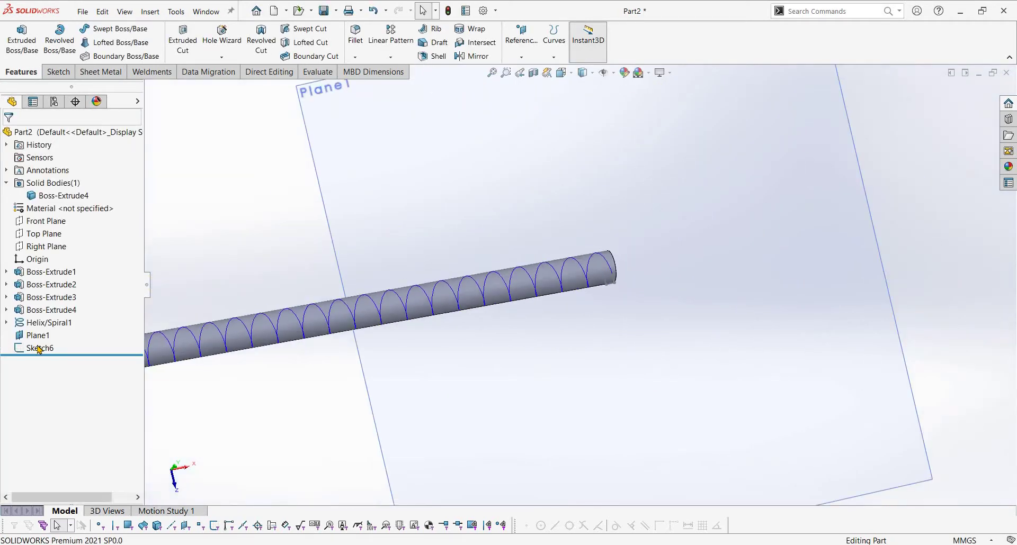
- Reopen Sketch6 for editing and delete the old square with its dimension
{"action": "left_click", "coordinate": [40, 348]}
{"action": "left_click", "coordinate": [36, 317]}
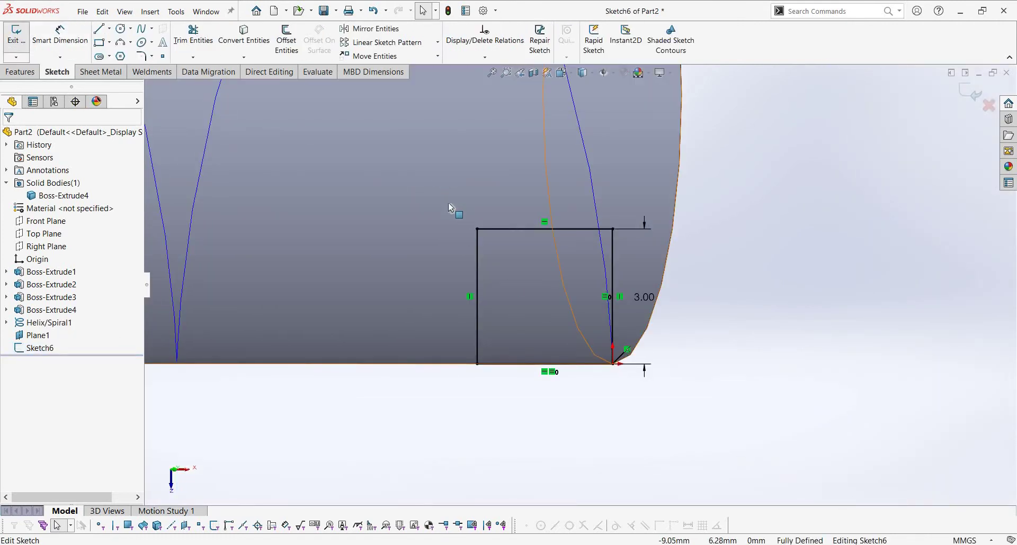
{"action": "left_click_drag", "start_coordinate": [433, 174], "coordinate": [678, 398]}
{"action": "key", "text": "Delete"}
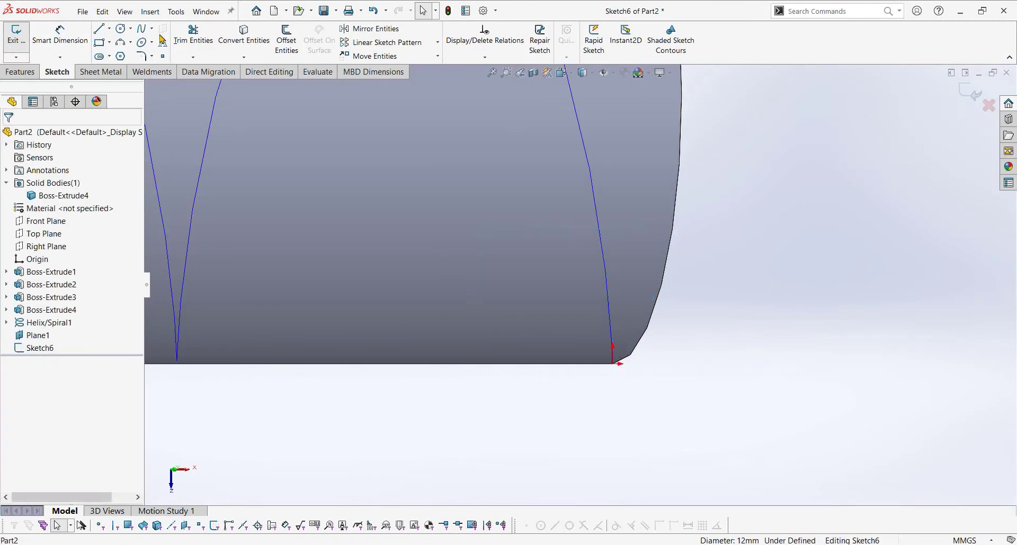
- Draw a new 3 by 3 rectangle anchored below the helix end point and exit the sketch
{"action": "key", "text": "r"}
{"action": "left_click", "coordinate": [612, 363]}
{"action": "type", "text": "3"}
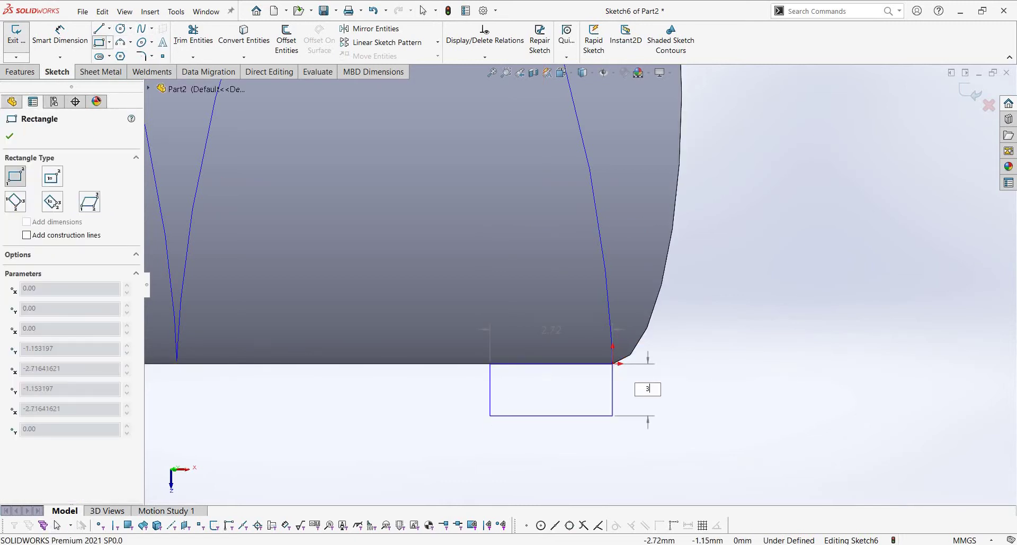
{"action": "key", "text": "Tab"}
{"action": "type", "text": "3"}
{"action": "key", "text": "Return"}
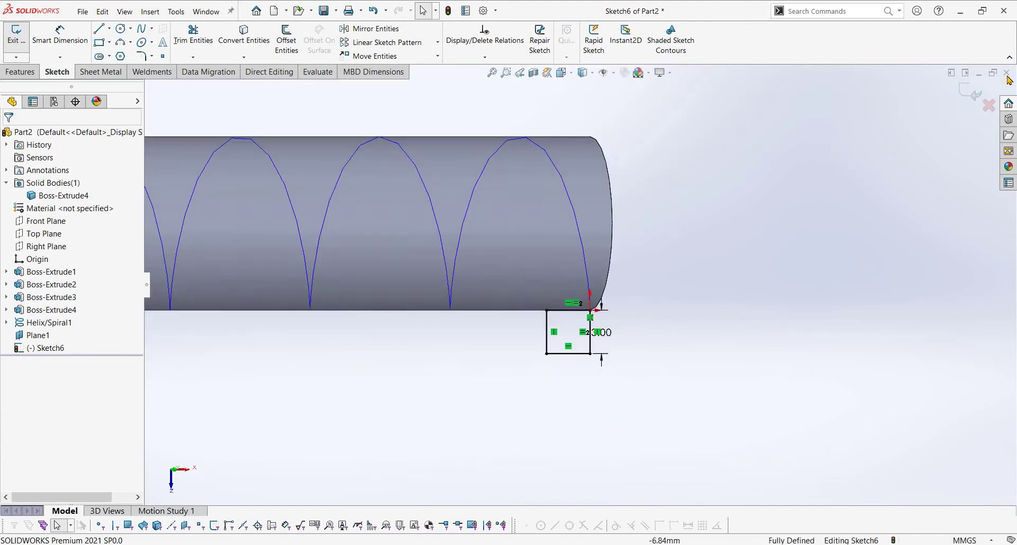
{"action": "scroll", "coordinate": [580, 280], "scroll_direction": "up", "scroll_amount": 5}
{"action": "left_click", "coordinate": [16, 35]}
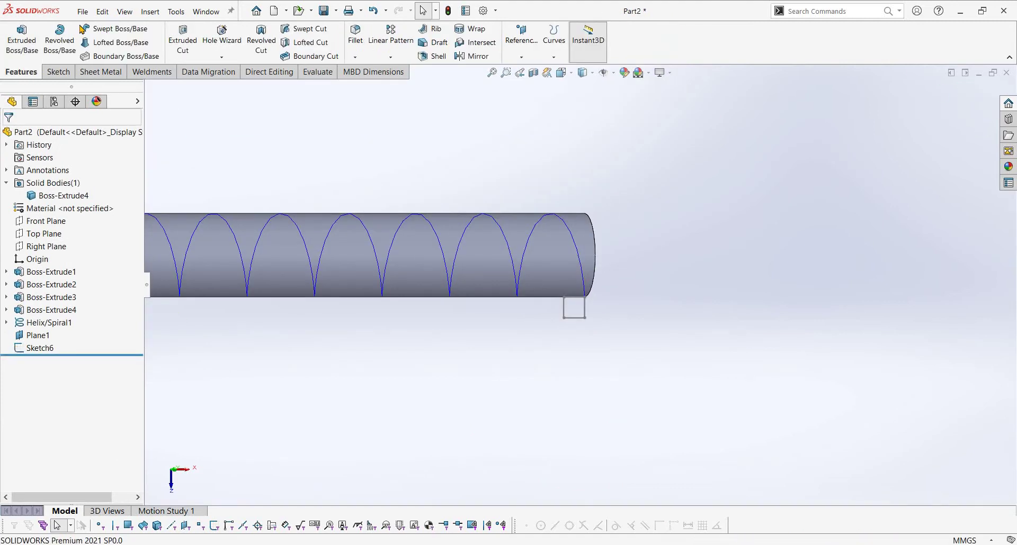
- Start a sweep with Sketch6 as profile and Helix/Spiral1 as path, then orbit to view the preview
{"action": "left_click", "coordinate": [114, 29]}
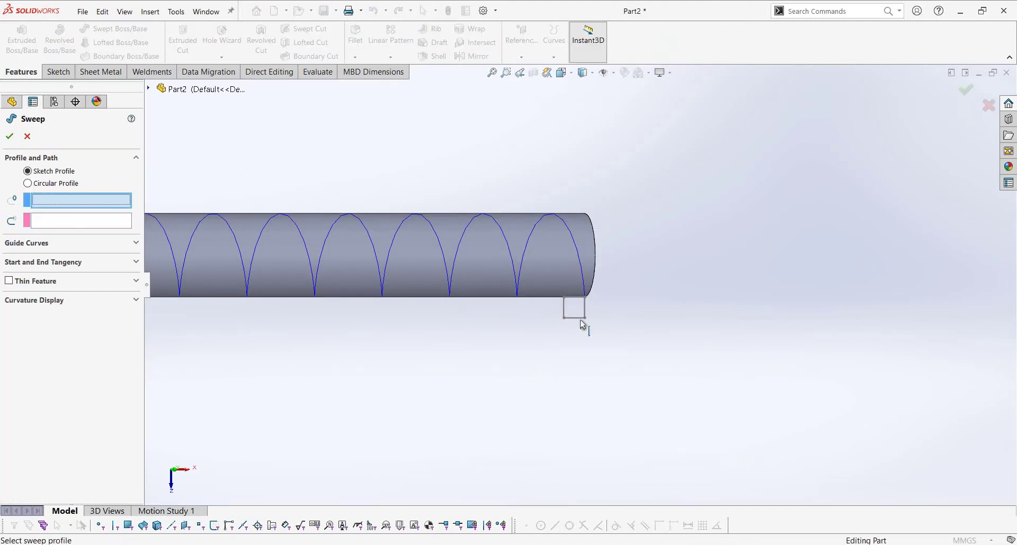
{"action": "left_click", "coordinate": [562, 321]}
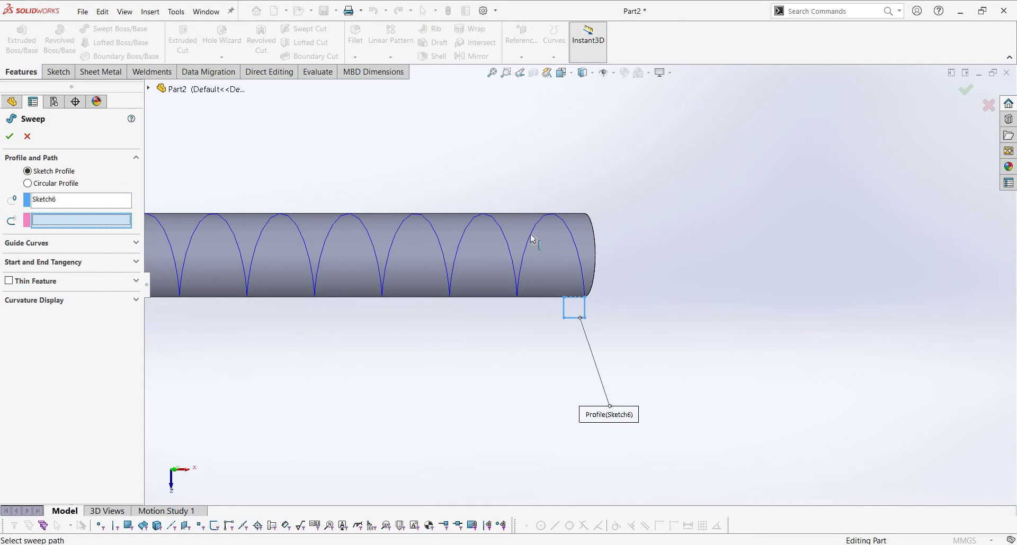
{"action": "left_click", "coordinate": [576, 255]}
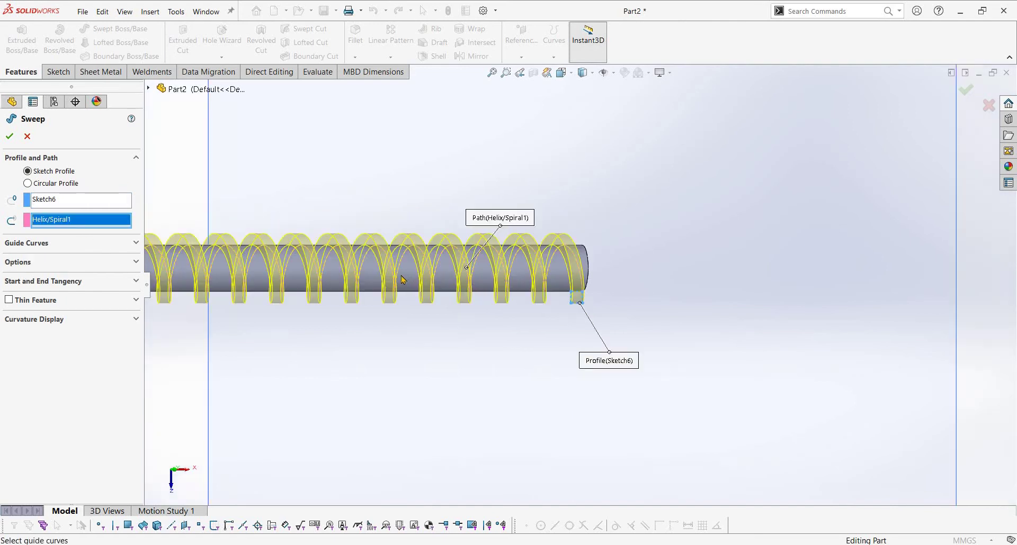
{"action": "scroll", "coordinate": [404, 281], "scroll_direction": "up", "scroll_amount": 5}
{"action": "mouse_move", "coordinate": [407, 263]}
{"action": "middle_mouse_down"}
{"action": "mouse_move", "coordinate": [367, 363]}
{"action": "mouse_move", "coordinate": [394, 339]}
{"action": "middle_mouse_up"}
{"action": "scroll", "coordinate": [370, 360], "scroll_direction": "down", "scroll_amount": 5}
{"action": "scroll", "coordinate": [409, 348], "scroll_direction": "down", "scroll_amount": 3}
{"action": "scroll", "coordinate": [573, 319], "scroll_direction": "down", "scroll_amount": 3}
{"action": "middle_click_drag", "start_coordinate": [573, 319], "coordinate": [402, 297]}
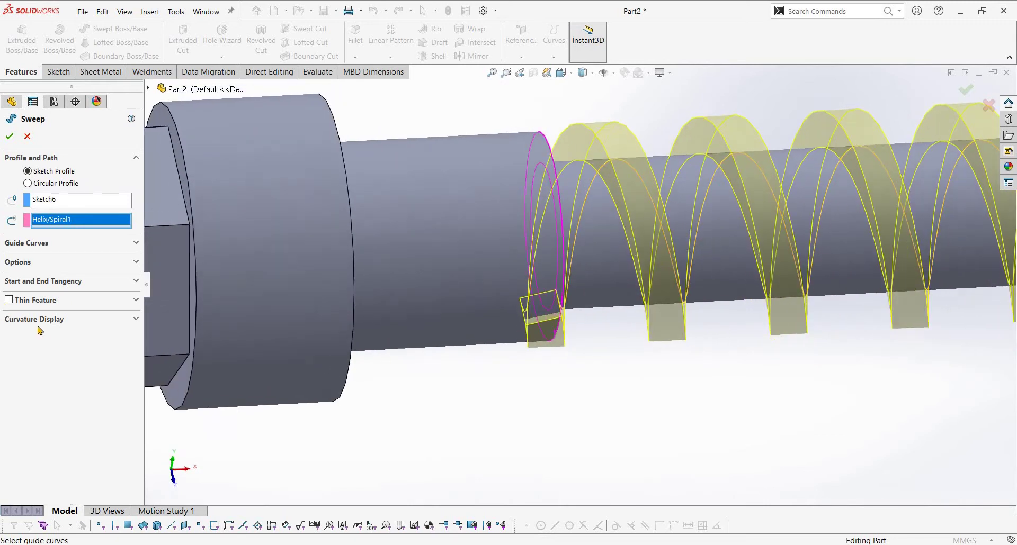
- Expand the Curvature Display, Thin Feature and Options sections of the sweep settings
{"action": "left_click", "coordinate": [47, 320]}
{"action": "left_click", "coordinate": [91, 303]}
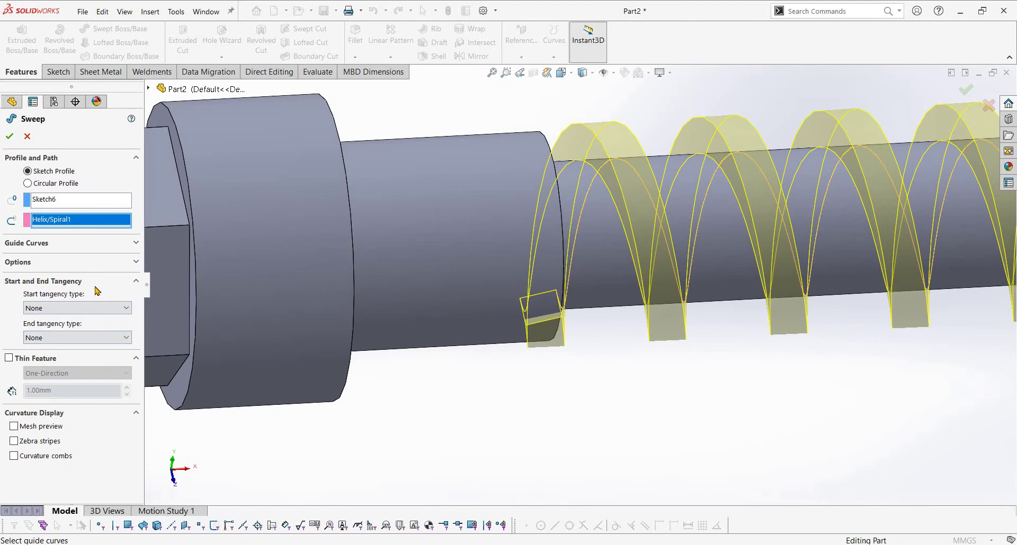
{"action": "left_click", "coordinate": [79, 262]}
{"action": "scroll", "coordinate": [422, 326], "scroll_direction": "down", "scroll_amount": 3}
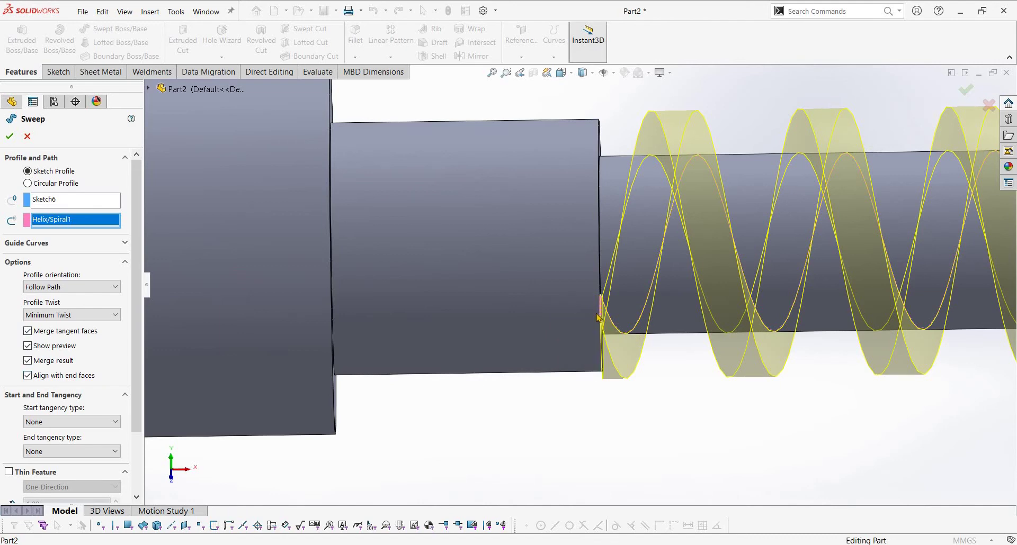
{"action": "scroll", "coordinate": [791, 301], "scroll_direction": "up", "scroll_amount": 5}
{"action": "scroll", "coordinate": [792, 301], "scroll_direction": "up", "scroll_amount": 2}
{"action": "scroll", "coordinate": [792, 302], "scroll_direction": "down", "scroll_amount": 3}
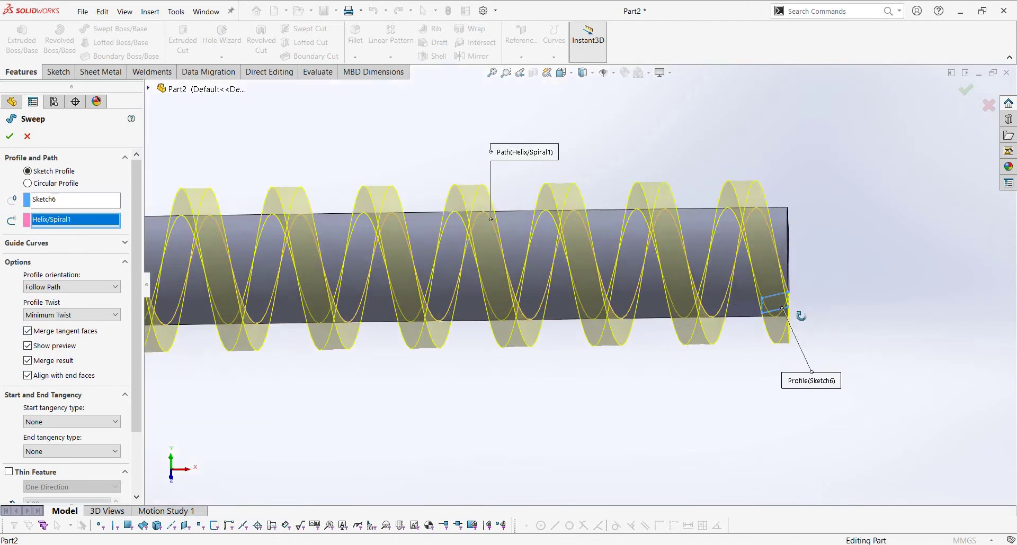
- Orbit and zoom around the sweep preview, from the profile end to the whole thread
{"action": "middle_click_drag", "start_coordinate": [784, 307], "coordinate": [799, 320]}
{"action": "scroll", "coordinate": [832, 275], "scroll_direction": "down", "scroll_amount": 3}
{"action": "scroll", "coordinate": [832, 275], "scroll_direction": "up", "scroll_amount": 5}
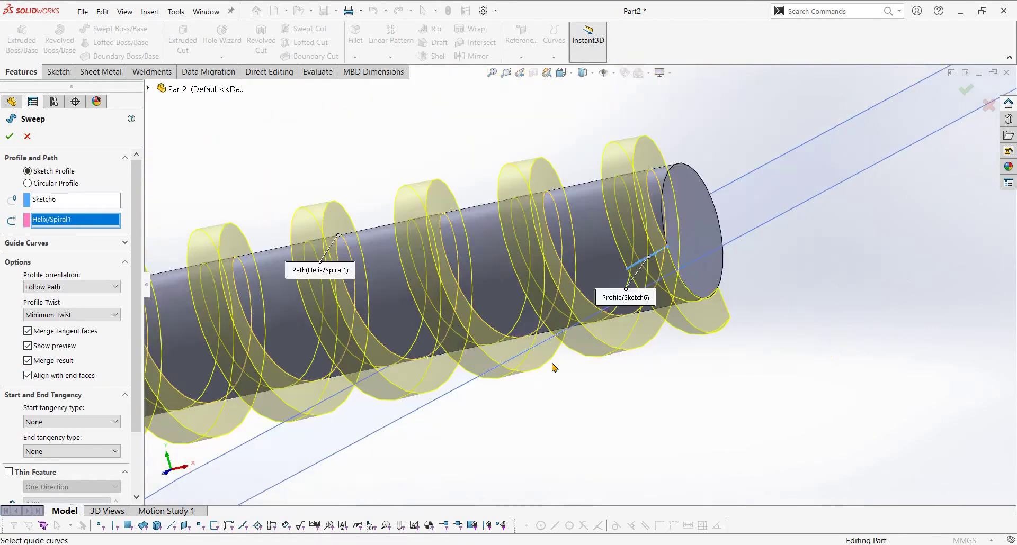
{"action": "scroll", "coordinate": [577, 395], "scroll_direction": "up", "scroll_amount": 3}
{"action": "middle_click_drag", "start_coordinate": [576, 395], "coordinate": [484, 333]}
{"action": "scroll", "coordinate": [483, 333], "scroll_direction": "down", "scroll_amount": 2}
{"action": "scroll", "coordinate": [350, 292], "scroll_direction": "down", "scroll_amount": 3}
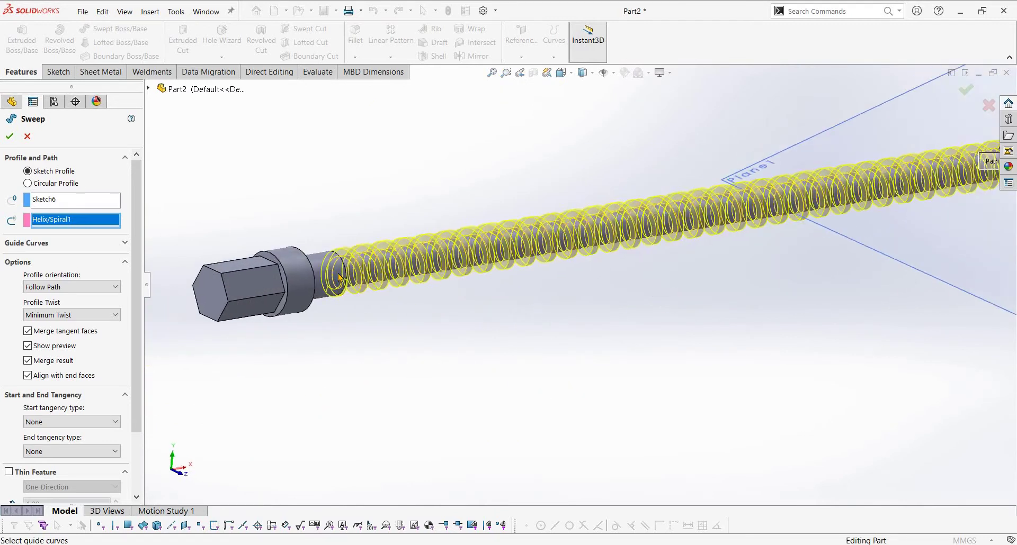
{"action": "scroll", "coordinate": [350, 292], "scroll_direction": "down", "scroll_amount": 3}
{"action": "scroll", "coordinate": [350, 292], "scroll_direction": "down", "scroll_amount": 2}
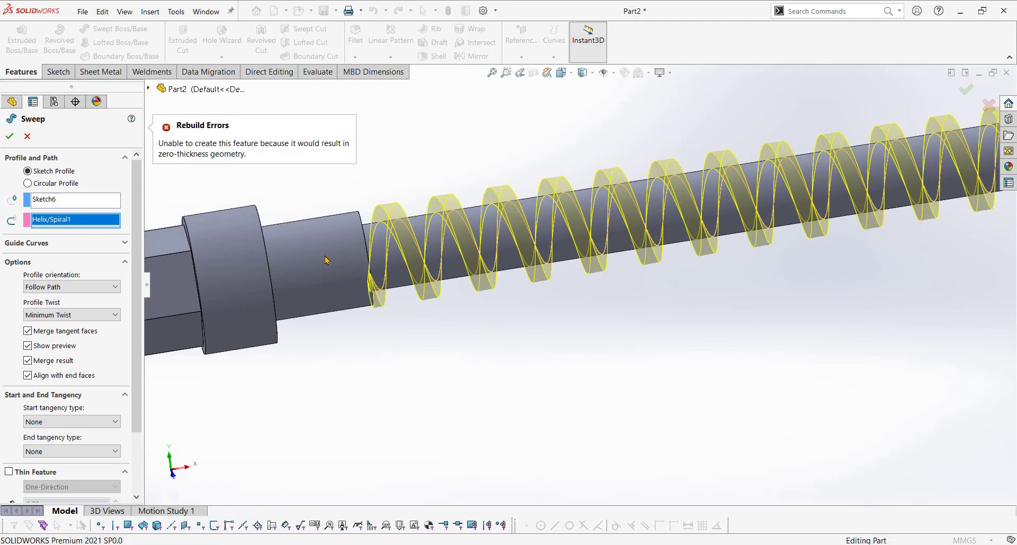
- Adjust the sweep options, turn off the preview, and retry creating the sweep
{"action": "left_click", "coordinate": [138, 473]}
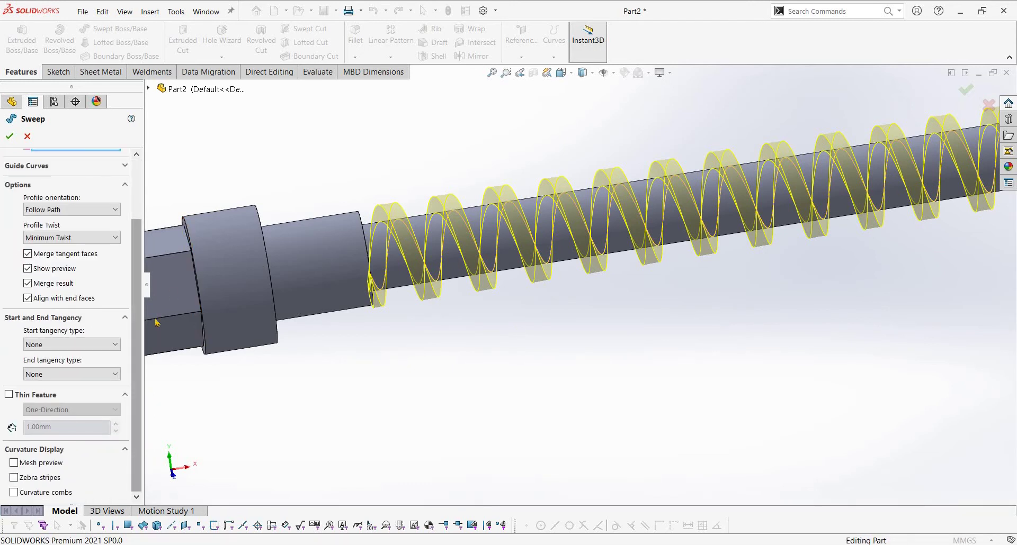
{"action": "left_click_drag", "start_coordinate": [156, 322], "coordinate": [162, 291]}
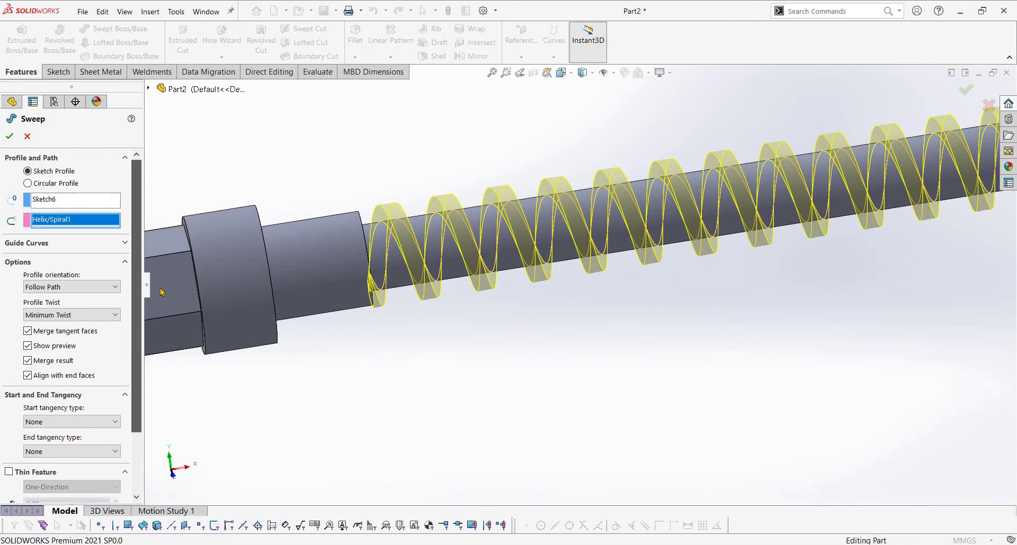
{"action": "left_click", "coordinate": [62, 346]}
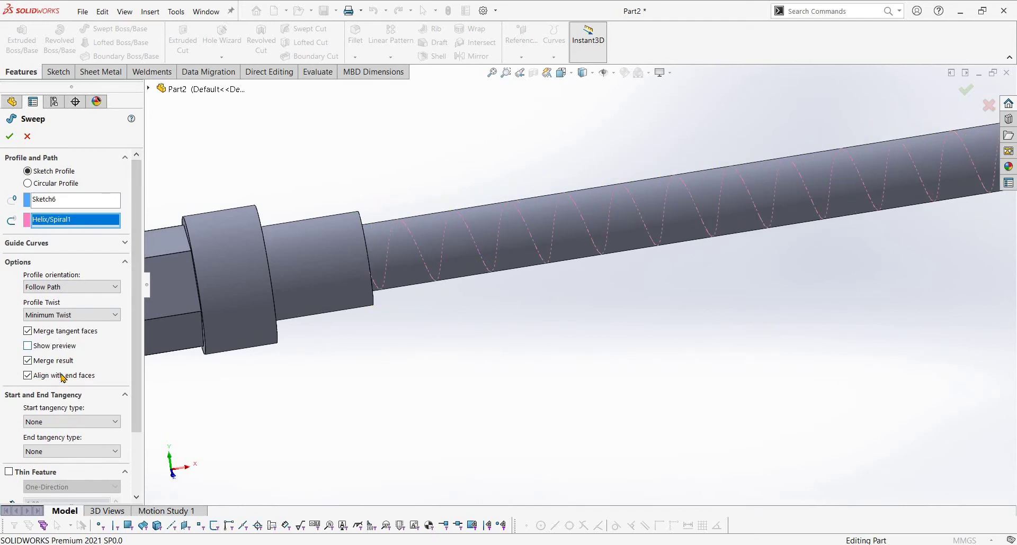
{"action": "scroll", "coordinate": [638, 378], "scroll_direction": "up", "scroll_amount": 3}
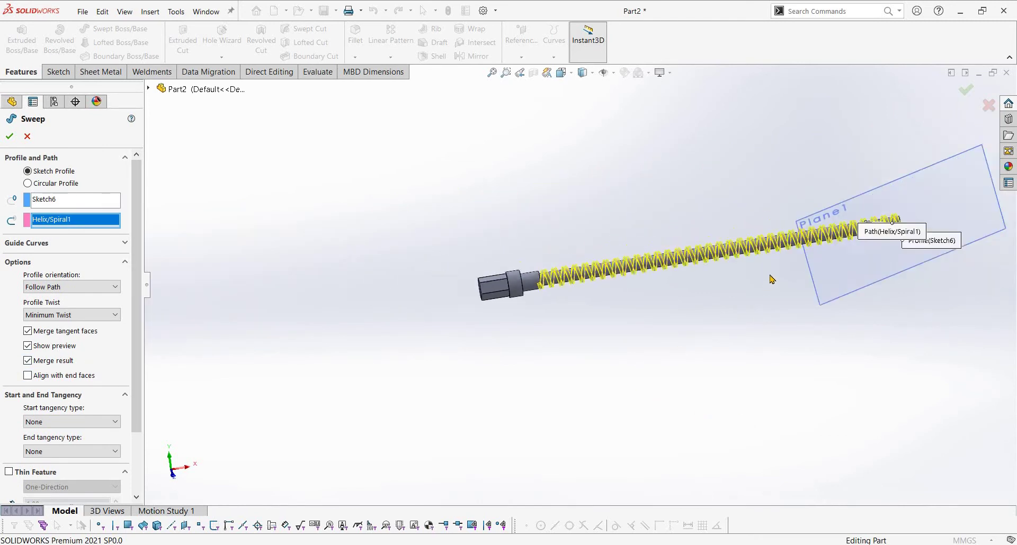
{"action": "scroll", "coordinate": [769, 279], "scroll_direction": "down", "scroll_amount": 3}
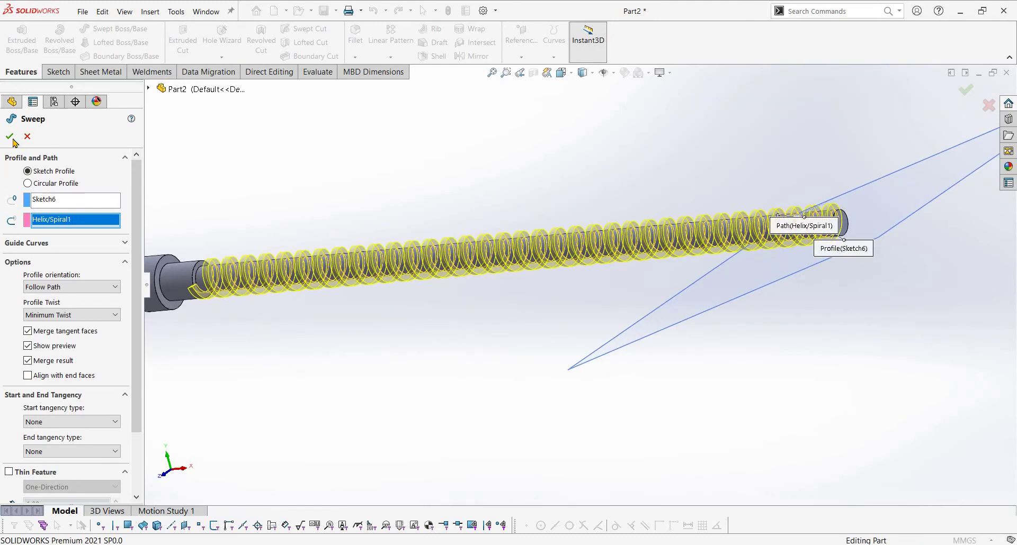
{"action": "left_click", "coordinate": [12, 139]}
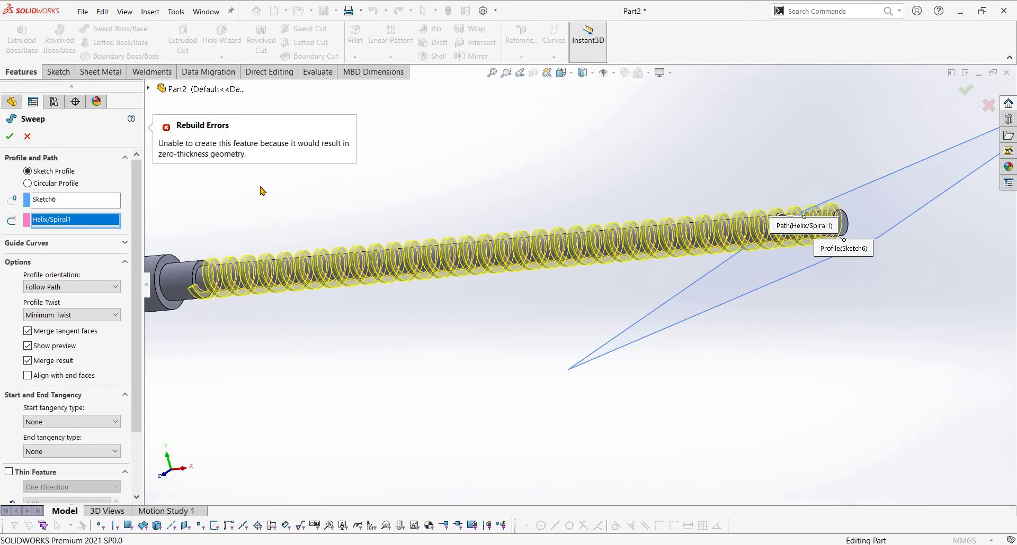
- Orbit and zoom around the thread's start end to inspect the sweep preview
{"action": "mouse_move", "coordinate": [305, 183]}
{"action": "middle_mouse_down"}
{"action": "mouse_move", "coordinate": [344, 184]}
{"action": "mouse_move", "coordinate": [335, 175]}
{"action": "mouse_move", "coordinate": [251, 220]}
{"action": "mouse_move", "coordinate": [365, 355]}
{"action": "middle_mouse_up"}
{"action": "scroll", "coordinate": [365, 354], "scroll_direction": "down", "scroll_amount": 5}
{"action": "scroll", "coordinate": [359, 471], "scroll_direction": "down", "scroll_amount": 2}
{"action": "mouse_move", "coordinate": [359, 471]}
{"action": "middle_mouse_down"}
{"action": "mouse_move", "coordinate": [372, 416]}
{"action": "mouse_move", "coordinate": [341, 366]}
{"action": "middle_mouse_up"}
{"action": "scroll", "coordinate": [340, 366], "scroll_direction": "up", "scroll_amount": 2}
{"action": "scroll", "coordinate": [340, 366], "scroll_direction": "up", "scroll_amount": 2}
{"action": "scroll", "coordinate": [778, 284], "scroll_direction": "up", "scroll_amount": 5}
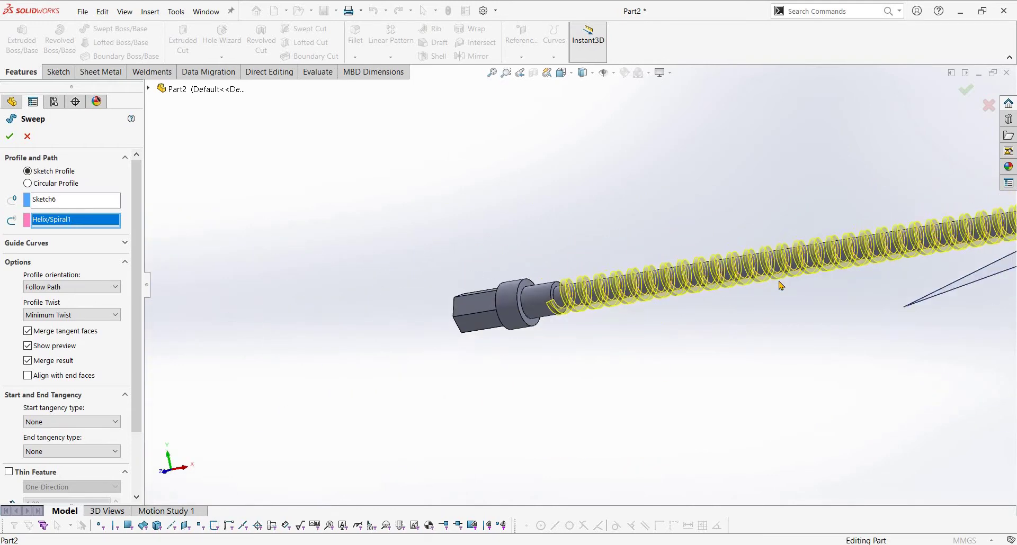
{"action": "scroll", "coordinate": [731, 295], "scroll_direction": "up", "scroll_amount": 2}
{"action": "scroll", "coordinate": [731, 296], "scroll_direction": "down", "scroll_amount": 2}
{"action": "scroll", "coordinate": [751, 318], "scroll_direction": "down", "scroll_amount": 3}
{"action": "scroll", "coordinate": [783, 360], "scroll_direction": "down", "scroll_amount": 2}
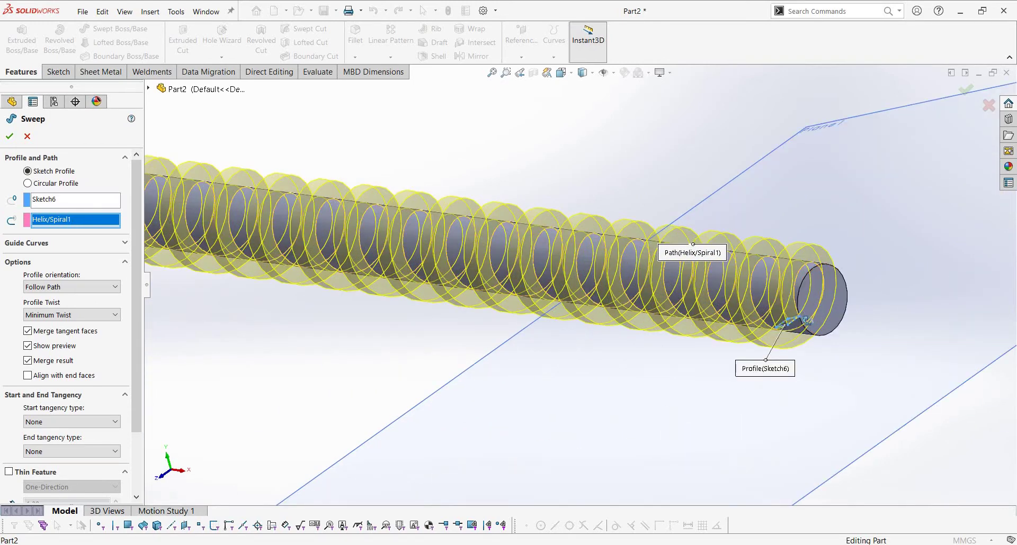
{"action": "scroll", "coordinate": [809, 388], "scroll_direction": "down", "scroll_amount": 2}
- Level the shaft view and enable Align with end faces for the thread start
{"action": "middle_click_drag", "start_coordinate": [809, 387], "coordinate": [828, 345]}
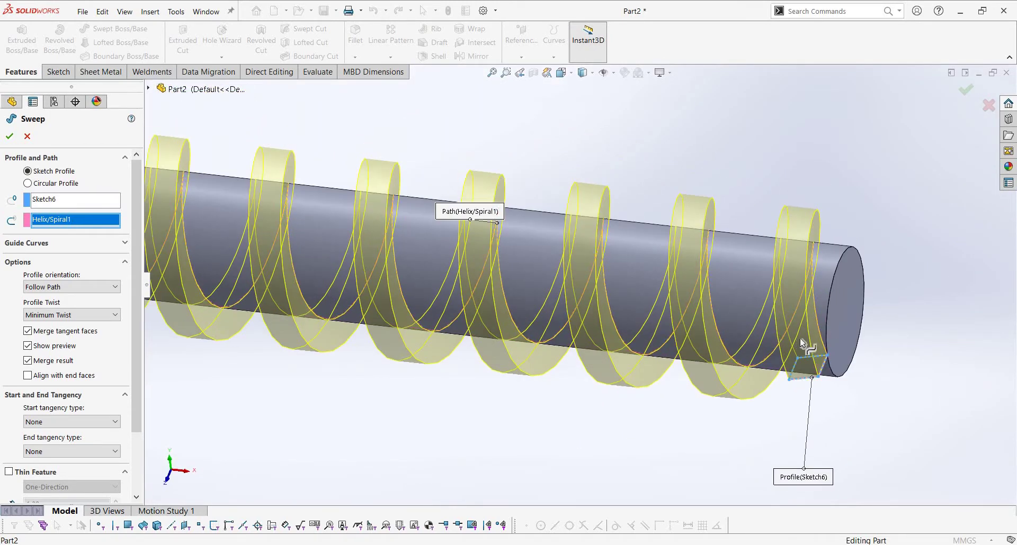
{"action": "scroll", "coordinate": [810, 345], "scroll_direction": "down", "scroll_amount": 5}
{"action": "scroll", "coordinate": [789, 290], "scroll_direction": "up", "scroll_amount": 3}
{"action": "scroll", "coordinate": [789, 290], "scroll_direction": "up", "scroll_amount": 3}
{"action": "scroll", "coordinate": [789, 291], "scroll_direction": "up", "scroll_amount": 2}
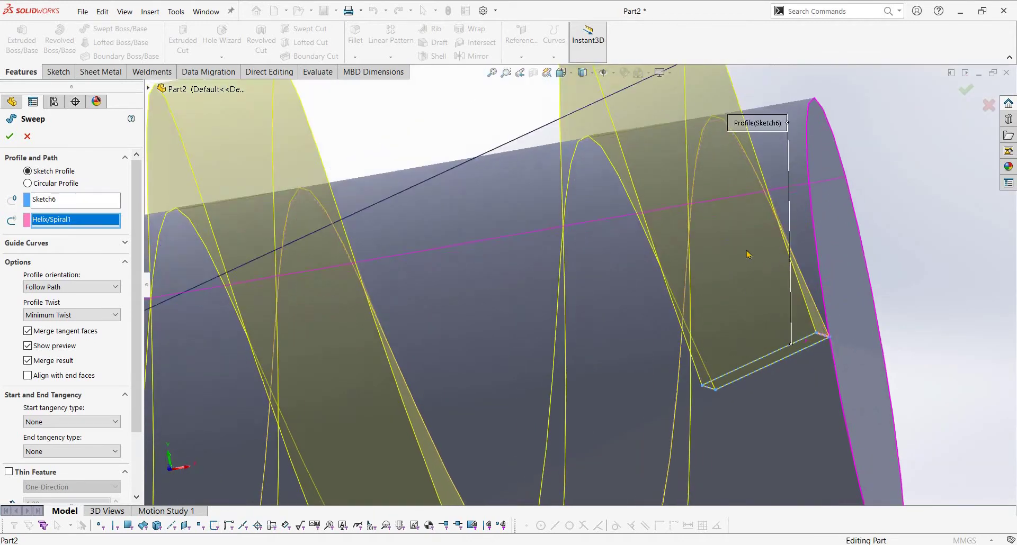
{"action": "scroll", "coordinate": [789, 291], "scroll_direction": "up", "scroll_amount": 2}
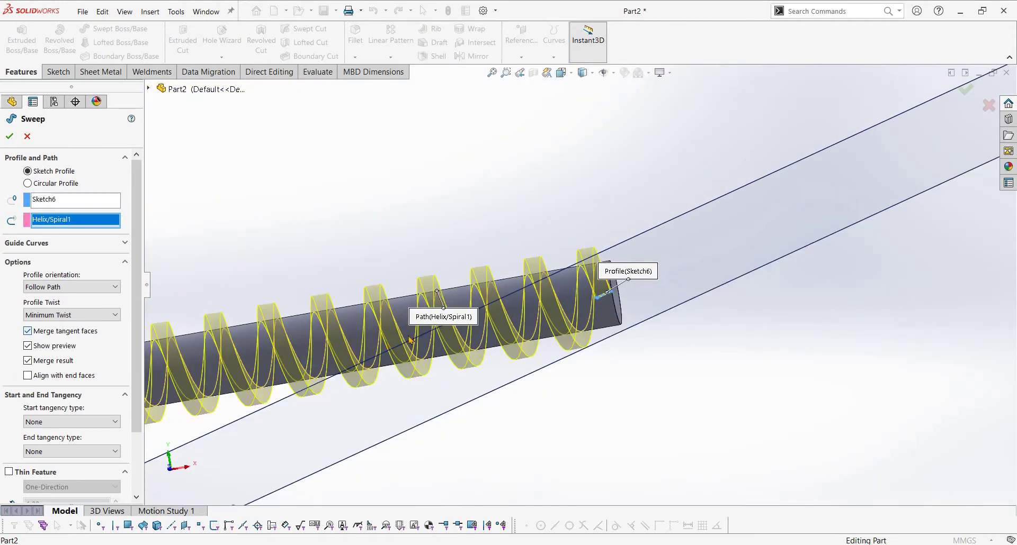
{"action": "scroll", "coordinate": [410, 340], "scroll_direction": "up", "scroll_amount": 3}
{"action": "scroll", "coordinate": [403, 346], "scroll_direction": "up", "scroll_amount": 2}
{"action": "scroll", "coordinate": [390, 356], "scroll_direction": "down", "scroll_amount": 3}
{"action": "scroll", "coordinate": [390, 356], "scroll_direction": "down", "scroll_amount": 3}
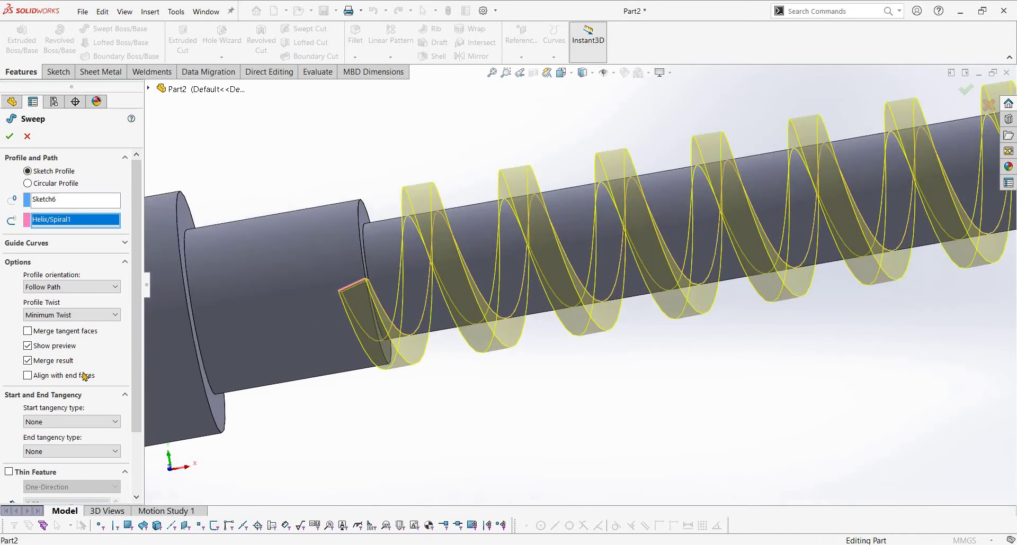
{"action": "left_click", "coordinate": [81, 377]}
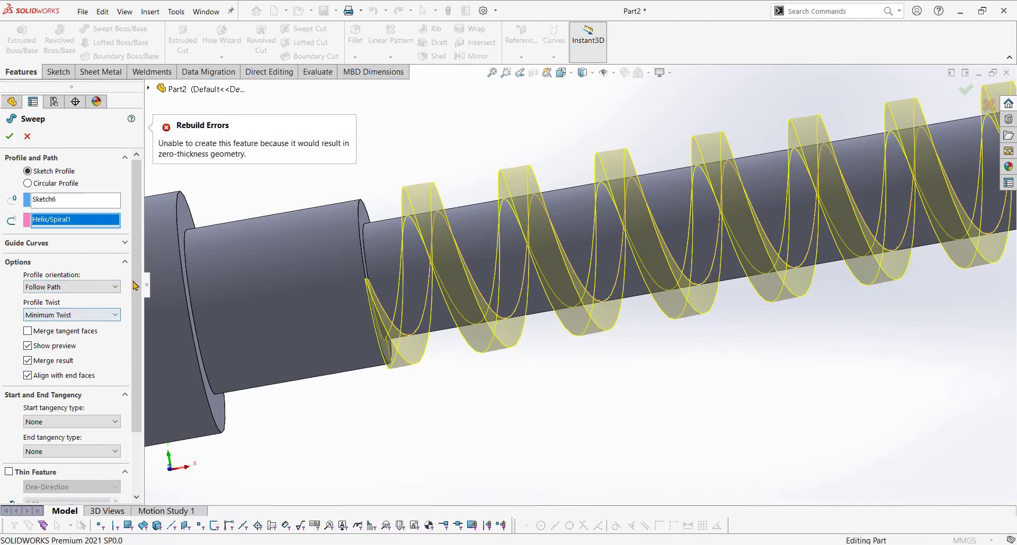
- Expand Guide Curves and set the sweep's start tangency type to Path Tangent
{"action": "left_click", "coordinate": [122, 245]}
{"action": "left_click_drag", "start_coordinate": [139, 374], "coordinate": [148, 417]}
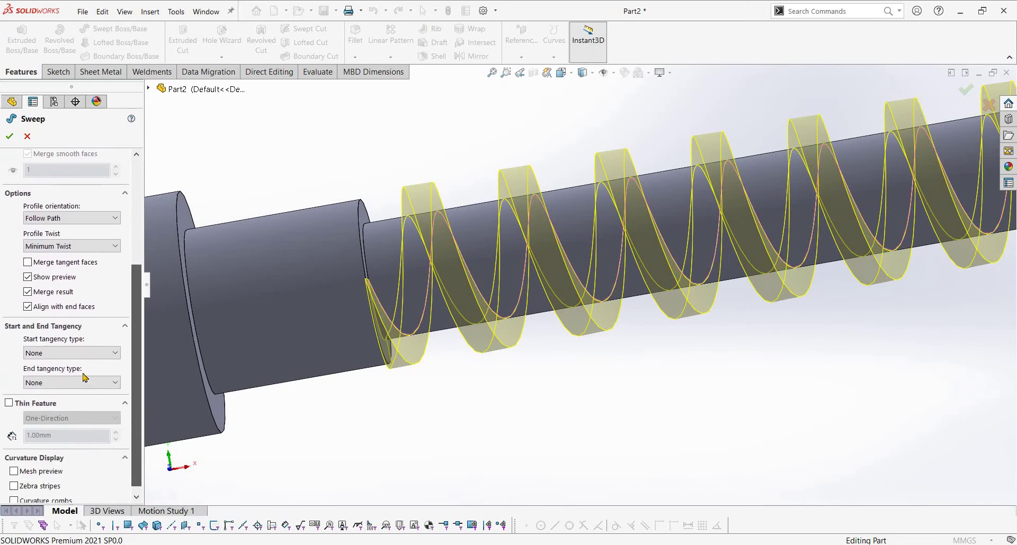
{"action": "left_click", "coordinate": [82, 354]}
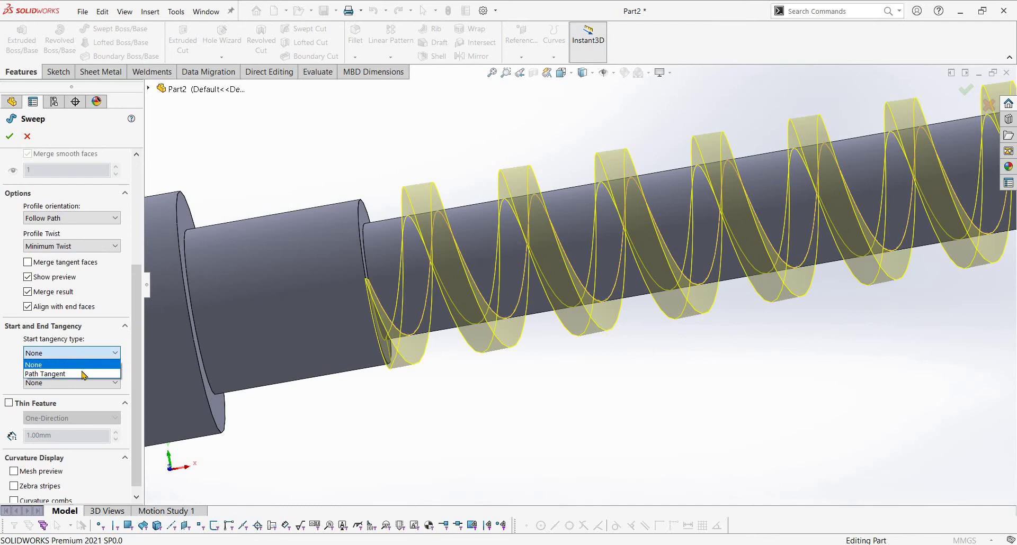
{"action": "left_click", "coordinate": [81, 373]}
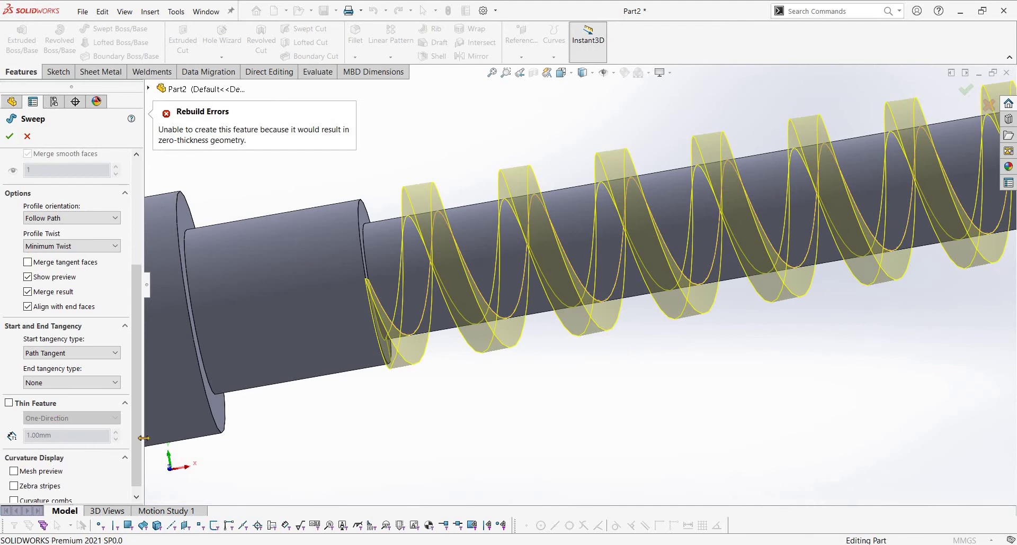
{"action": "scroll", "coordinate": [32, 497], "scroll_direction": "down", "scroll_amount": 1}
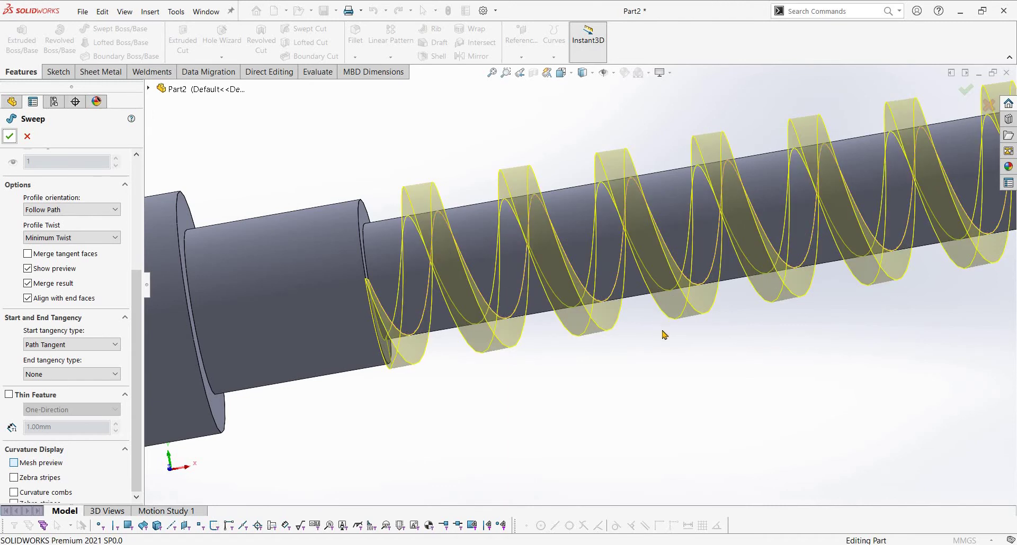
{"action": "scroll", "coordinate": [663, 335], "scroll_direction": "up", "scroll_amount": 3}
{"action": "middle_click_drag", "start_coordinate": [670, 334], "coordinate": [678, 247]}
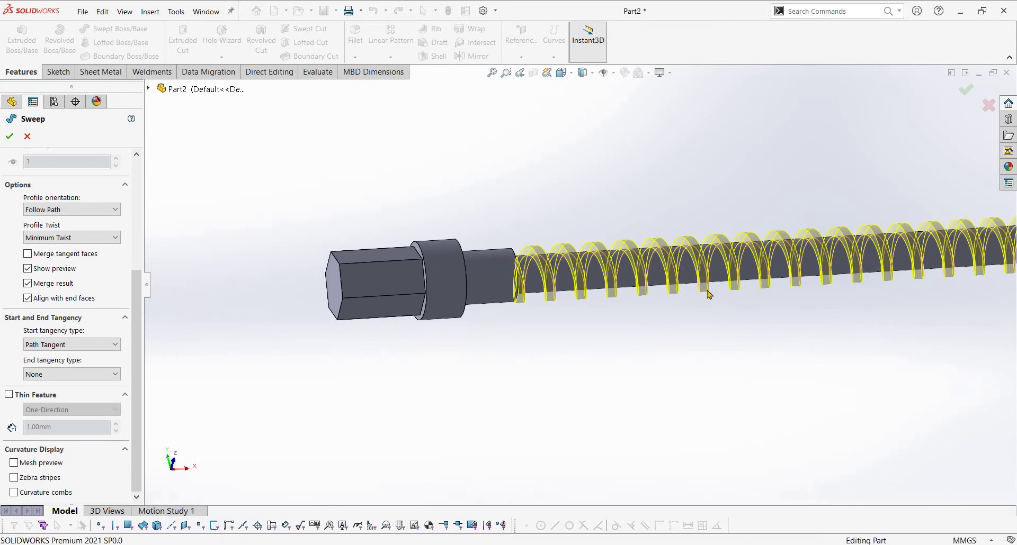
- Leave the sweep setup and orbit to an oblique view of the shaft end and Plane1
{"action": "key", "text": "Return"}
{"action": "scroll", "coordinate": [866, 288], "scroll_direction": "up", "scroll_amount": 3}
{"action": "scroll", "coordinate": [757, 283], "scroll_direction": "down", "scroll_amount": 5}
{"action": "scroll", "coordinate": [757, 283], "scroll_direction": "down", "scroll_amount": 5}
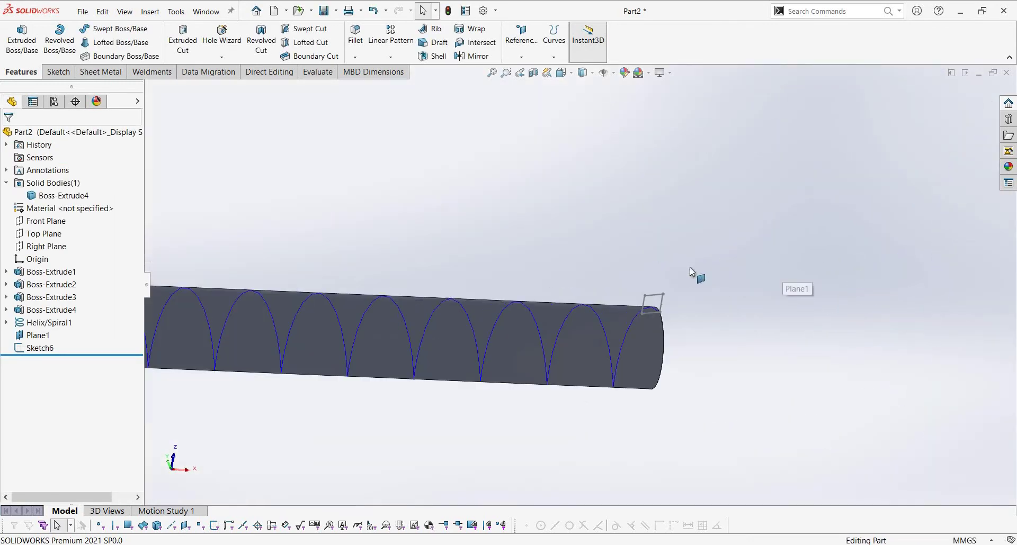
{"action": "mouse_move", "coordinate": [694, 275]}
{"action": "middle_mouse_down"}
{"action": "mouse_move", "coordinate": [673, 255]}
{"action": "mouse_move", "coordinate": [572, 291]}
{"action": "middle_mouse_up"}
{"action": "scroll", "coordinate": [591, 298], "scroll_direction": "up", "scroll_amount": 3}
{"action": "scroll", "coordinate": [591, 298], "scroll_direction": "up", "scroll_amount": 3}
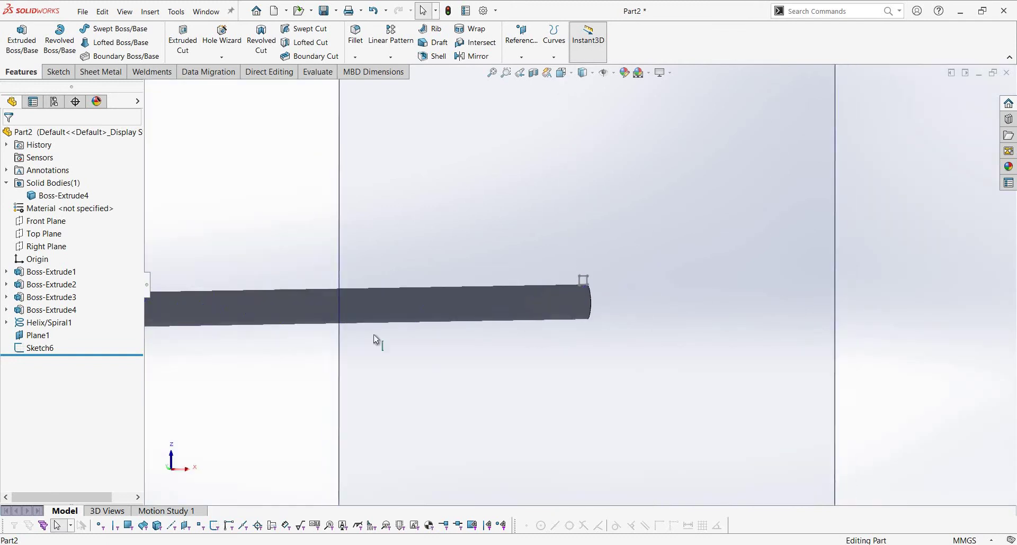
{"action": "middle_click_drag", "start_coordinate": [377, 340], "coordinate": [222, 346]}
- Reopen Sketch6 for editing and try selecting the square's line together with the shaft face
{"action": "left_click", "coordinate": [41, 348]}
{"action": "left_click", "coordinate": [47, 312]}
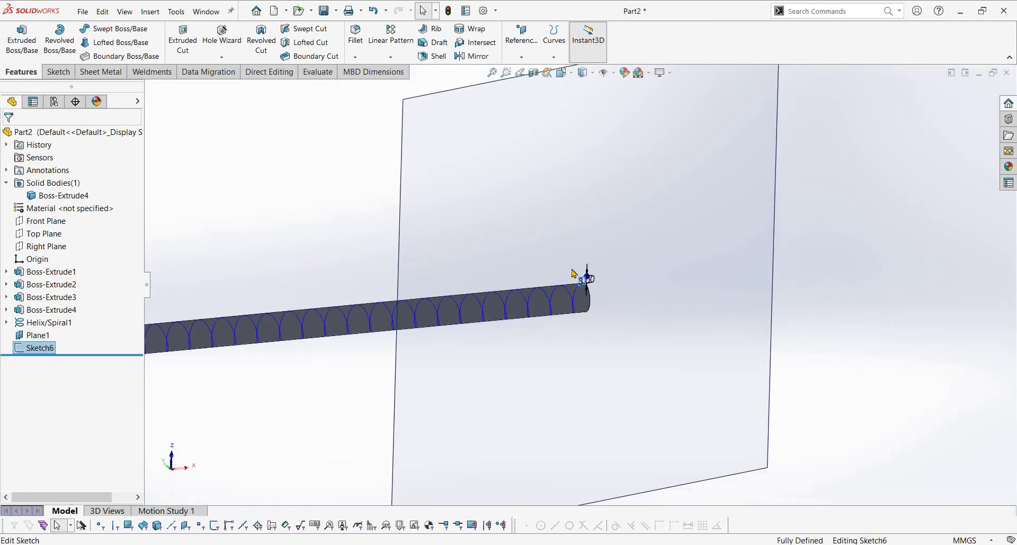
{"action": "scroll", "coordinate": [512, 251], "scroll_direction": "down", "scroll_amount": 5}
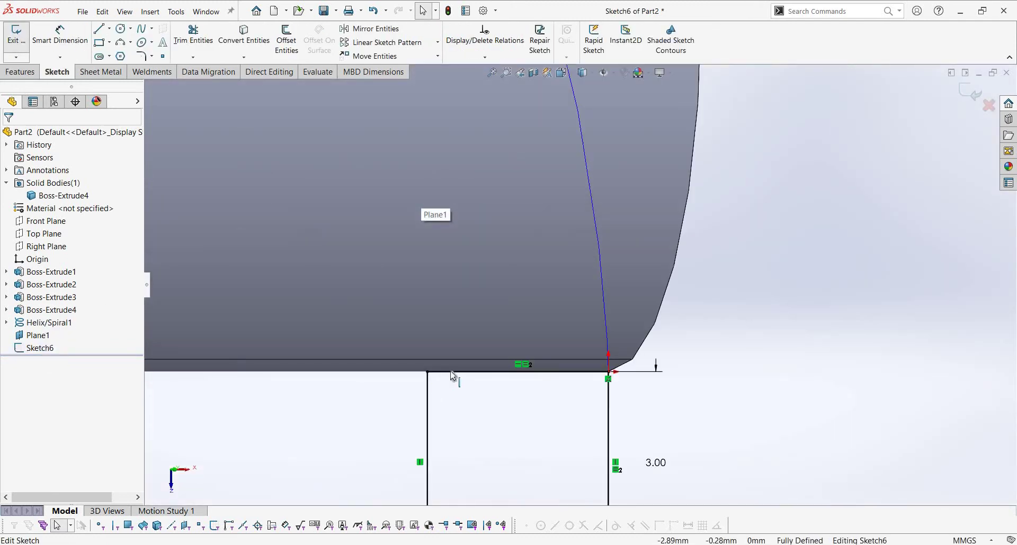
{"action": "left_click", "coordinate": [451, 373]}
{"action": "left_click", "coordinate": [287, 286], "text": "ctrl"}
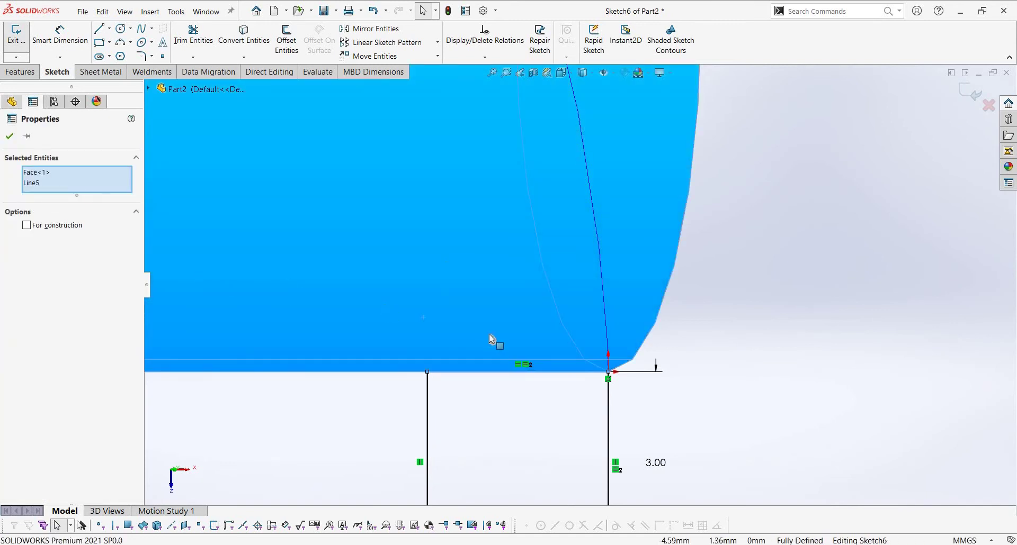
{"action": "left_click", "coordinate": [553, 381]}
- Select the square's line with the shaft face again, then clear the selection
{"action": "scroll", "coordinate": [542, 336], "scroll_direction": "up", "scroll_amount": 3}
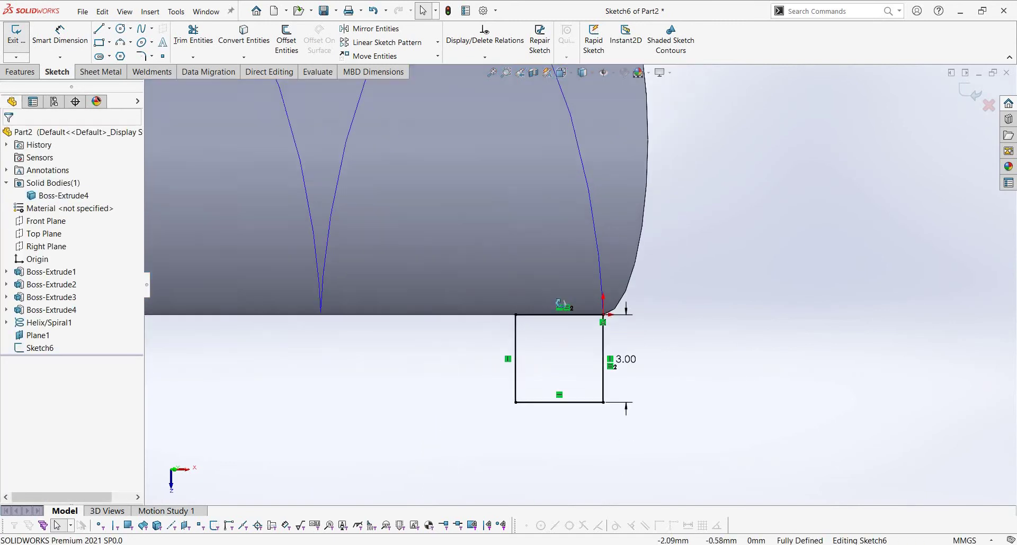
{"action": "scroll", "coordinate": [551, 317], "scroll_direction": "down", "scroll_amount": 2}
{"action": "scroll", "coordinate": [545, 320], "scroll_direction": "down", "scroll_amount": 3}
{"action": "scroll", "coordinate": [543, 317], "scroll_direction": "down", "scroll_amount": 3}
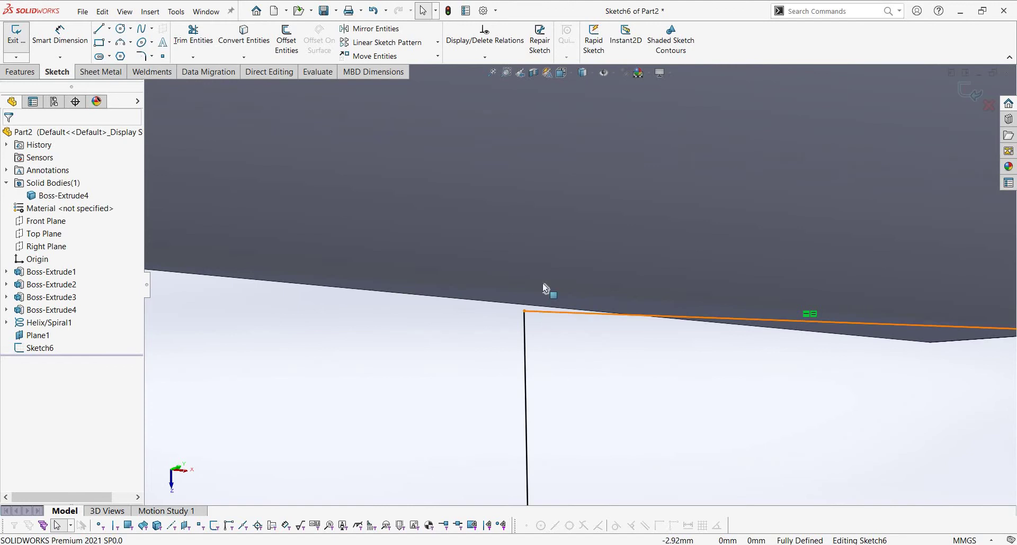
{"action": "left_click", "coordinate": [543, 288]}
{"action": "left_click", "coordinate": [556, 227], "text": "ctrl"}
{"action": "scroll", "coordinate": [364, 246], "scroll_direction": "up", "scroll_amount": 2}
{"action": "scroll", "coordinate": [534, 197], "scroll_direction": "up", "scroll_amount": 2}
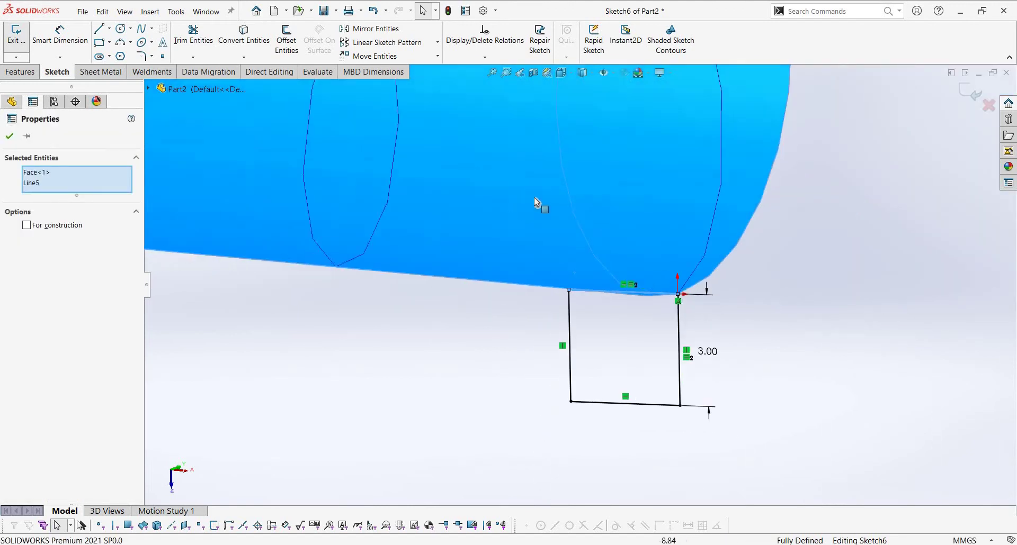
{"action": "scroll", "coordinate": [534, 197], "scroll_direction": "up", "scroll_amount": 2}
{"action": "left_click", "coordinate": [582, 286]}
{"action": "scroll", "coordinate": [733, 339], "scroll_direction": "down", "scroll_amount": 3}
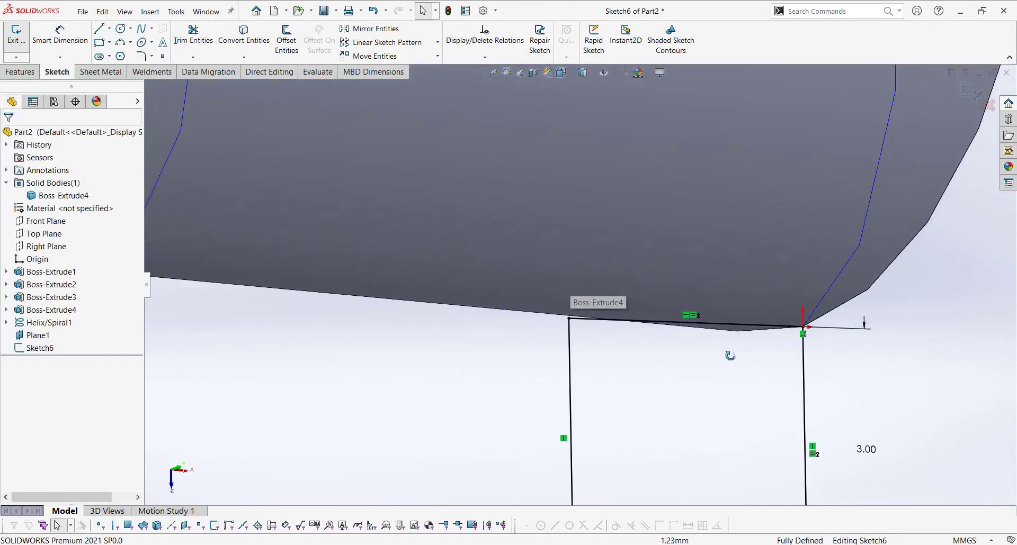
{"action": "mouse_move", "coordinate": [730, 355]}
{"action": "middle_mouse_down"}
{"action": "mouse_move", "coordinate": [701, 343]}
{"action": "mouse_move", "coordinate": [701, 331]}
{"action": "mouse_move", "coordinate": [719, 359]}
{"action": "mouse_move", "coordinate": [658, 309]}
{"action": "mouse_move", "coordinate": [717, 345]}
{"action": "mouse_move", "coordinate": [740, 306]}
{"action": "mouse_move", "coordinate": [728, 349]}
{"action": "middle_mouse_up"}
{"action": "scroll", "coordinate": [730, 352], "scroll_direction": "up", "scroll_amount": 3}
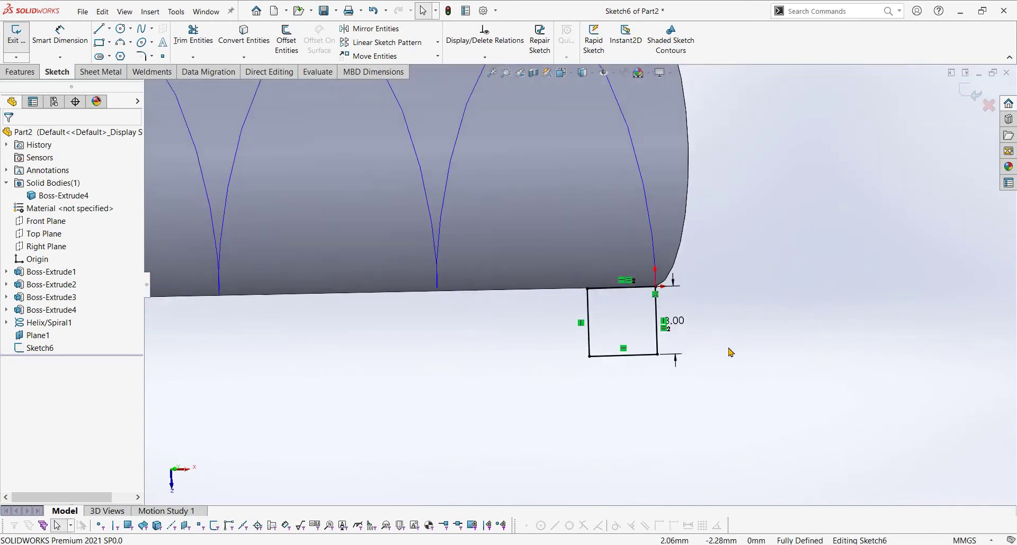
- Switch to the Top view and zoom in on the profile corner
{"action": "key", "text": "space"}
{"action": "left_click", "coordinate": [662, 296]}
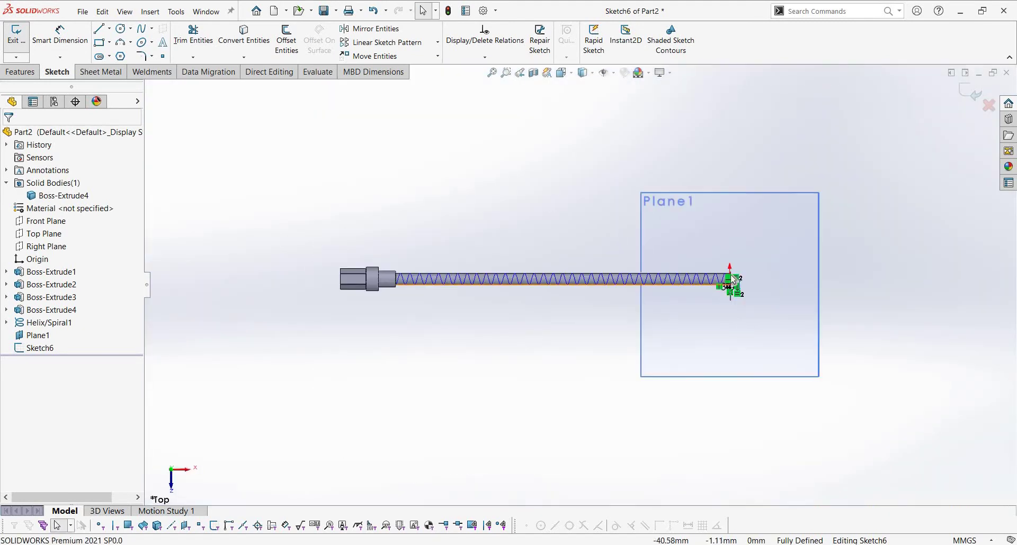
{"action": "scroll", "coordinate": [538, 324], "scroll_direction": "down", "scroll_amount": 3}
{"action": "scroll", "coordinate": [614, 347], "scroll_direction": "down", "scroll_amount": 2}
{"action": "scroll", "coordinate": [608, 339], "scroll_direction": "down", "scroll_amount": 2}
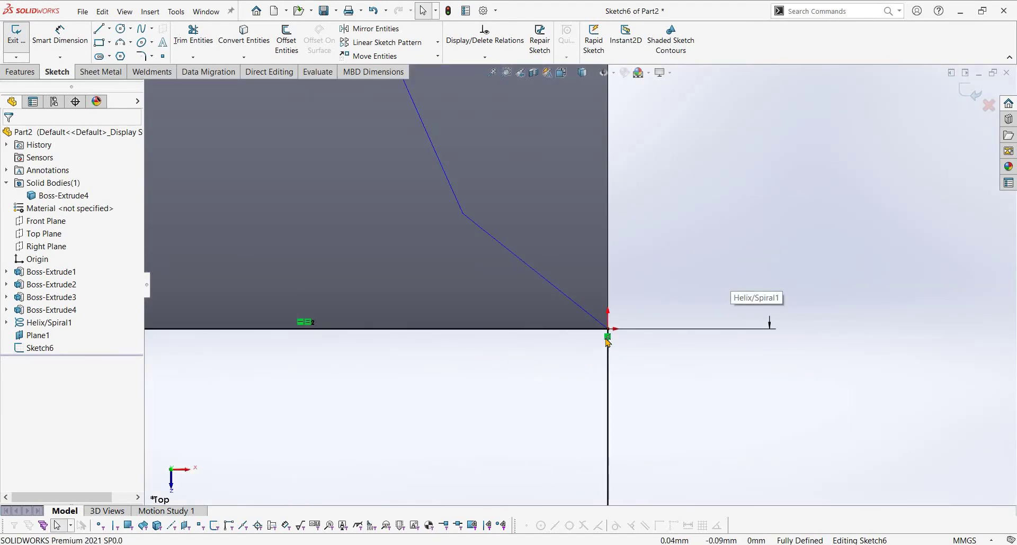
- Remove the constraint on the square's corner and drag the corner point upward
{"action": "left_click_drag", "start_coordinate": [608, 342], "coordinate": [757, 506]}
{"action": "right_click", "coordinate": [609, 342]}
{"action": "left_click", "coordinate": [630, 452]}
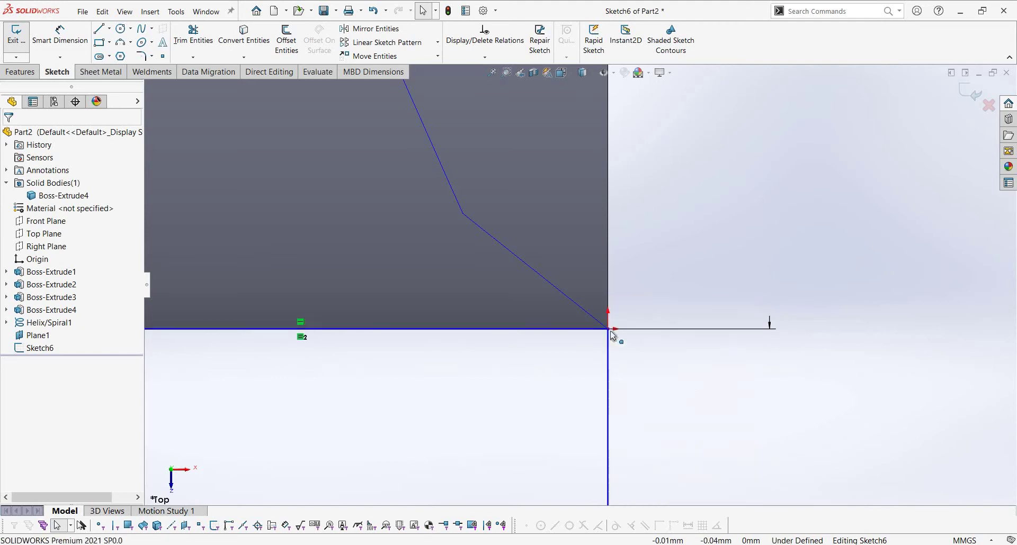
{"action": "left_click", "coordinate": [608, 330]}
{"action": "left_click_drag", "start_coordinate": [608, 329], "coordinate": [603, 219]}
{"action": "key", "text": "d"}
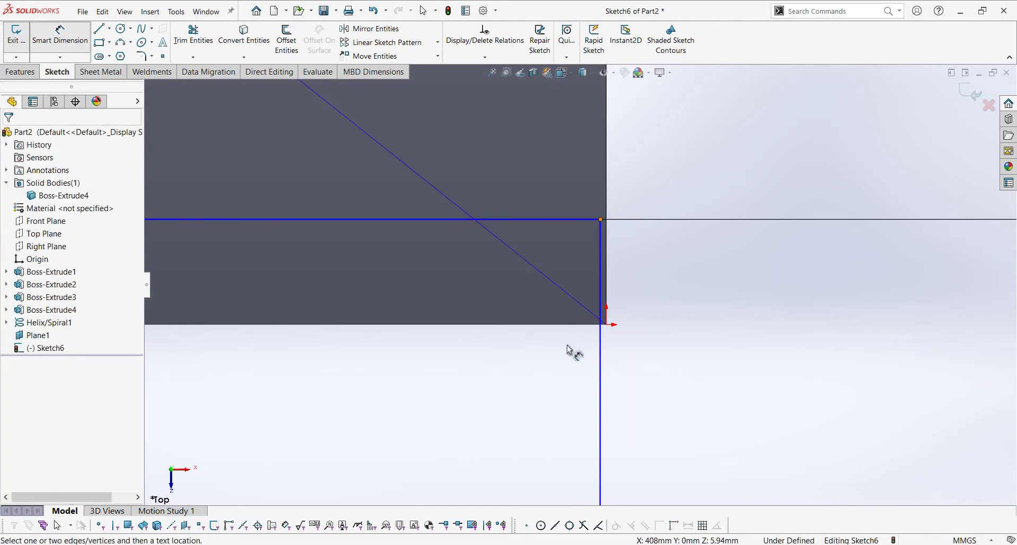
- Make the square's corner point coincident with the shank edge at the helix end
{"action": "left_click", "coordinate": [606, 329]}
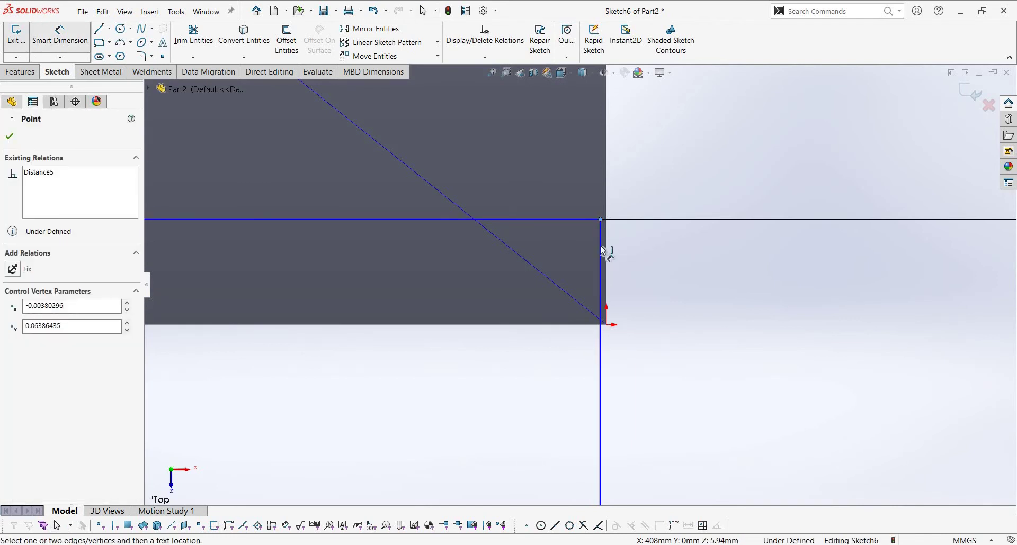
{"action": "left_click", "coordinate": [600, 221]}
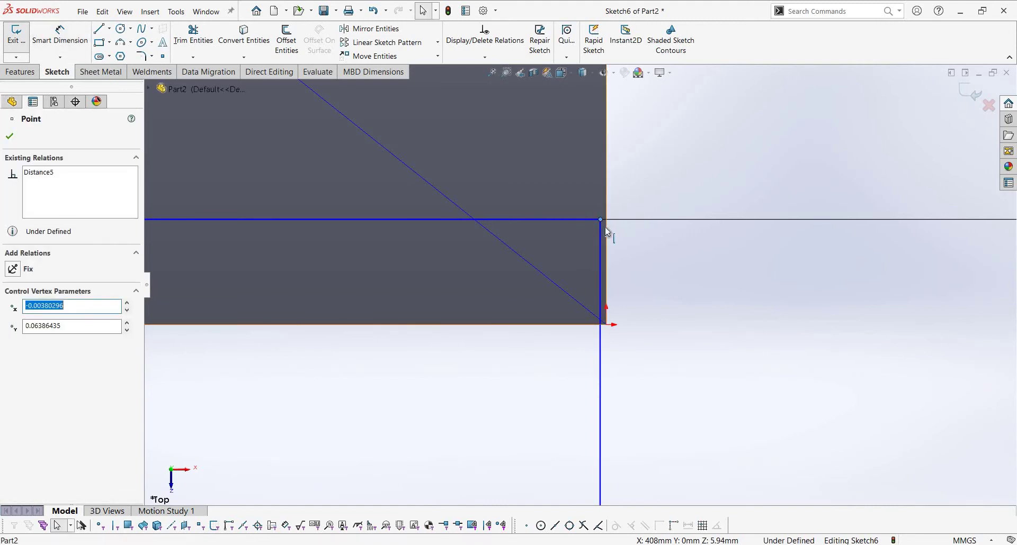
{"action": "left_click", "coordinate": [606, 243], "text": "ctrl"}
{"action": "left_click", "coordinate": [40, 338]}
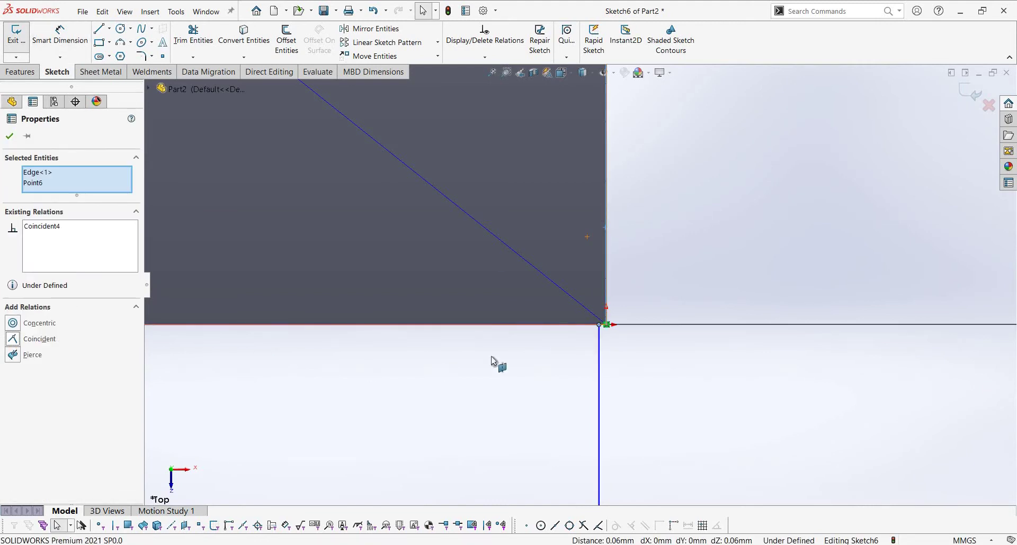
{"action": "middle_click_drag", "start_coordinate": [585, 322], "coordinate": [635, 299], "text": "ctrl"}
{"action": "mouse_move", "coordinate": [636, 299]}
{"action": "left_mouse_down"}
{"action": "mouse_move", "coordinate": [558, 325]}
{"action": "mouse_move", "coordinate": [669, 320]}
{"action": "mouse_move", "coordinate": [659, 322]}
{"action": "mouse_move", "coordinate": [585, 230]}
{"action": "left_mouse_up"}
- Check the corner and top line relations, then exit the profile sketch
{"action": "left_click", "coordinate": [641, 341], "text": "ctrl"}
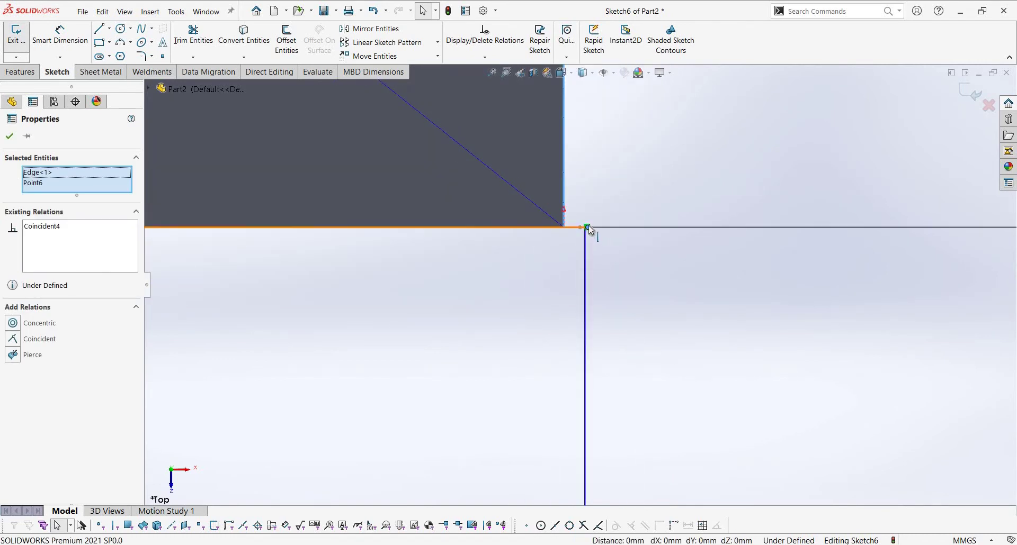
{"action": "left_click", "coordinate": [565, 229]}
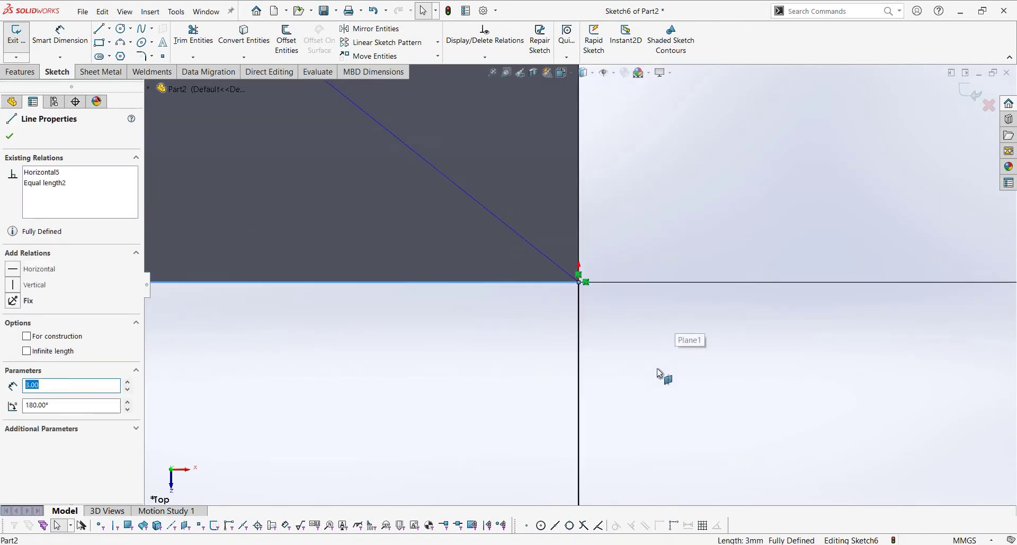
{"action": "left_click", "coordinate": [966, 92]}
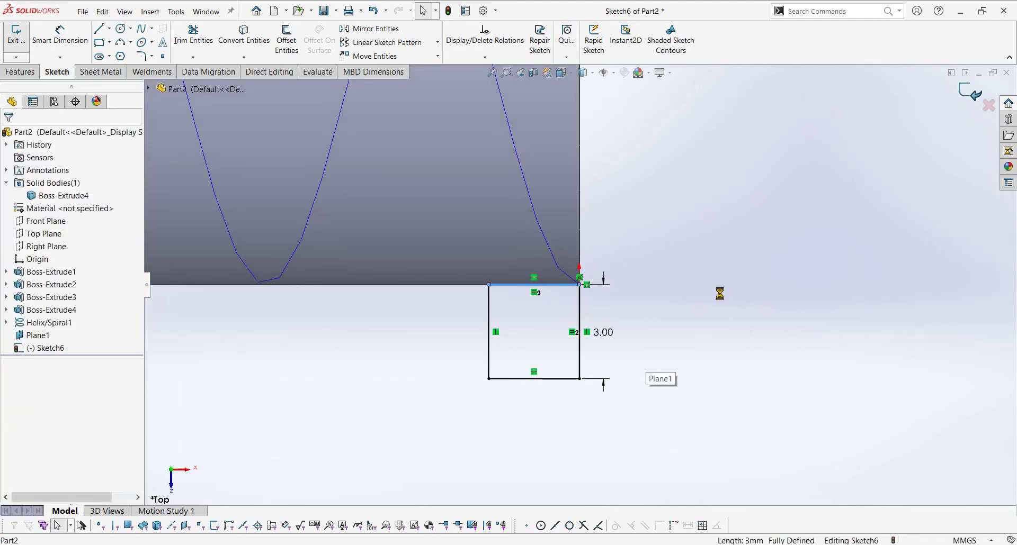
{"action": "left_click", "coordinate": [114, 29]}
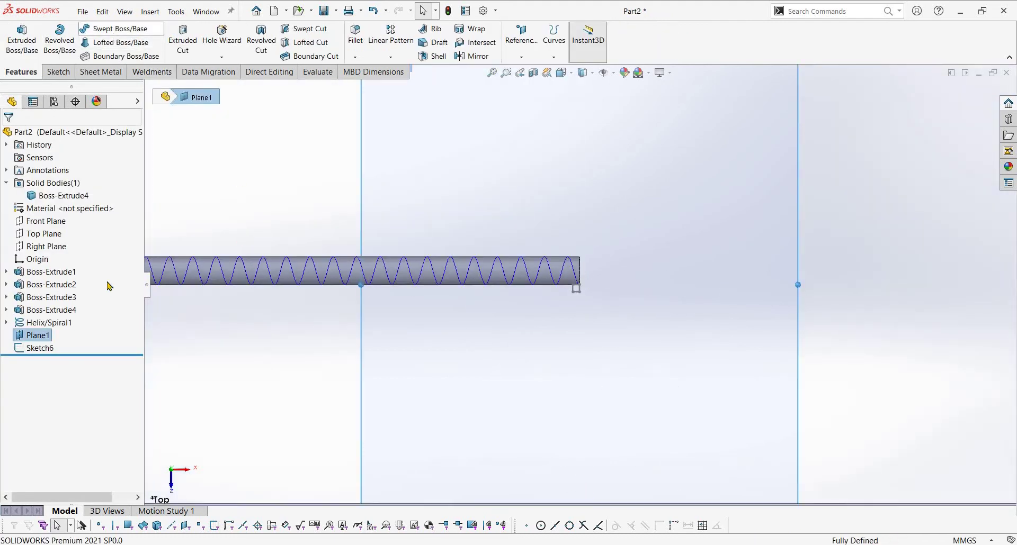
{"action": "left_click", "coordinate": [29, 183]}
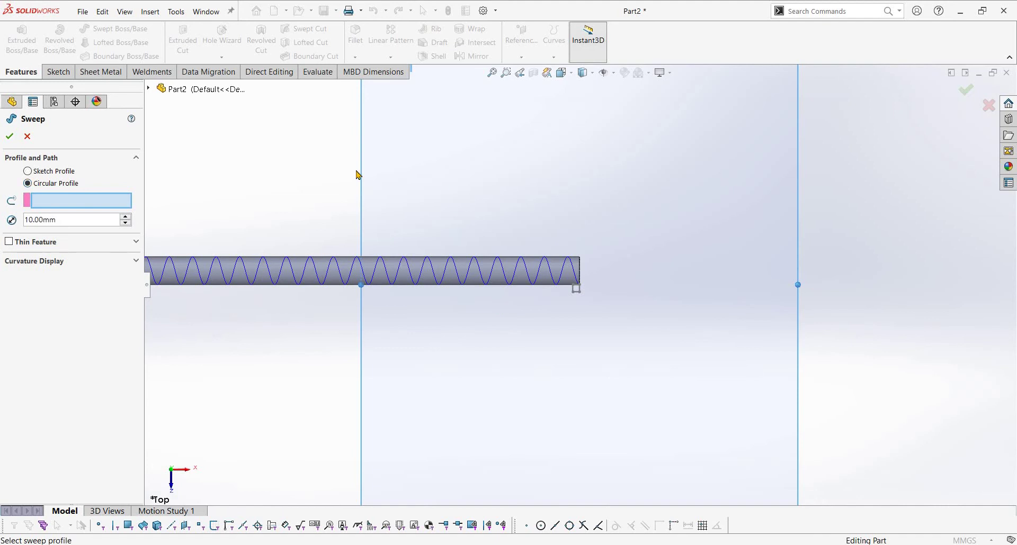
{"action": "key", "text": "ctrl+7"}
{"action": "left_click", "coordinate": [28, 171]}
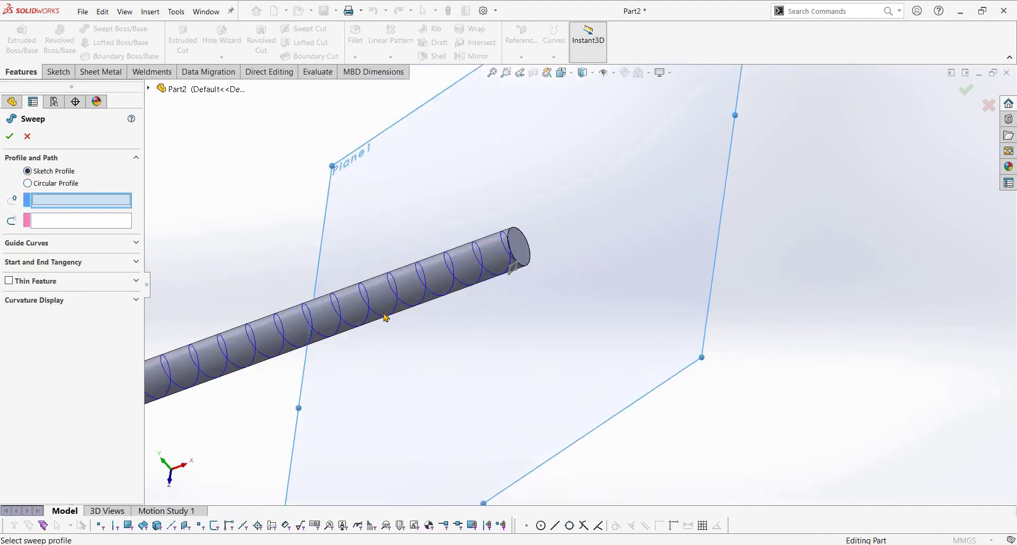
{"action": "scroll", "coordinate": [376, 326], "scroll_direction": "down", "scroll_amount": 5}
{"action": "left_click", "coordinate": [361, 341]}
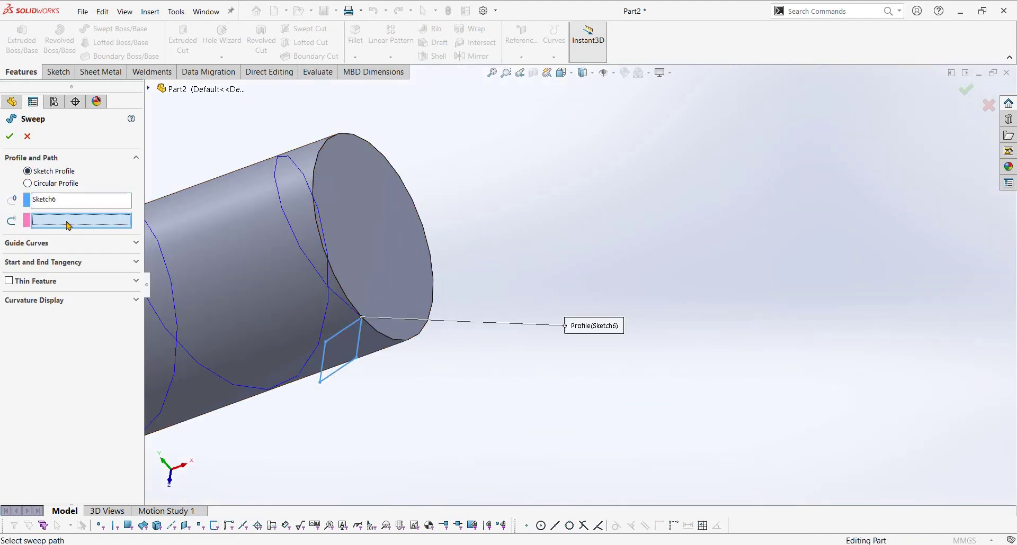
{"action": "left_click", "coordinate": [445, 247]}
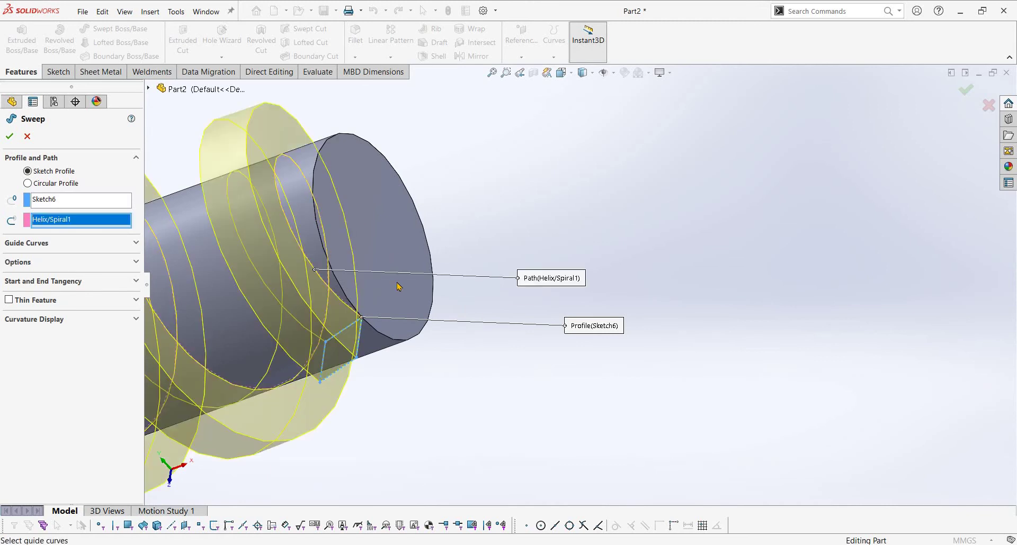
{"action": "scroll", "coordinate": [570, 284], "scroll_direction": "up", "scroll_amount": 5}
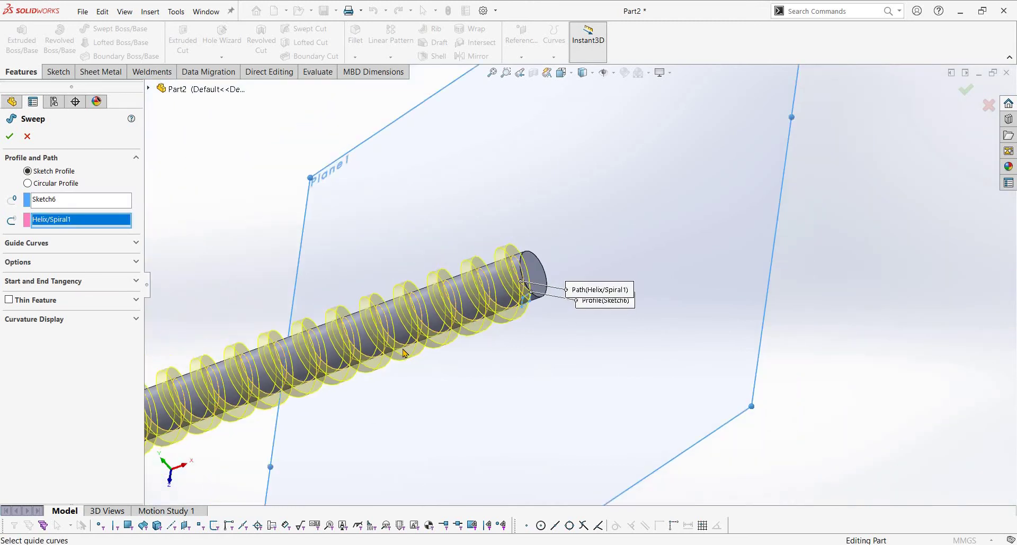
{"action": "left_click", "coordinate": [82, 247]}
{"action": "middle_click_drag", "start_coordinate": [425, 374], "coordinate": [478, 273]}
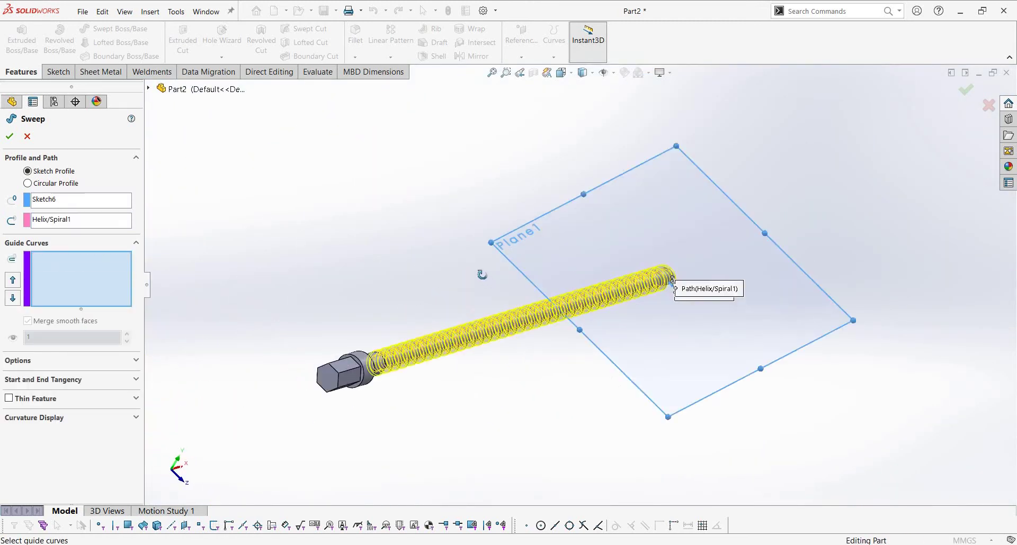
{"action": "scroll", "coordinate": [479, 273], "scroll_direction": "down", "scroll_amount": 5}
{"action": "left_click", "coordinate": [70, 365]}
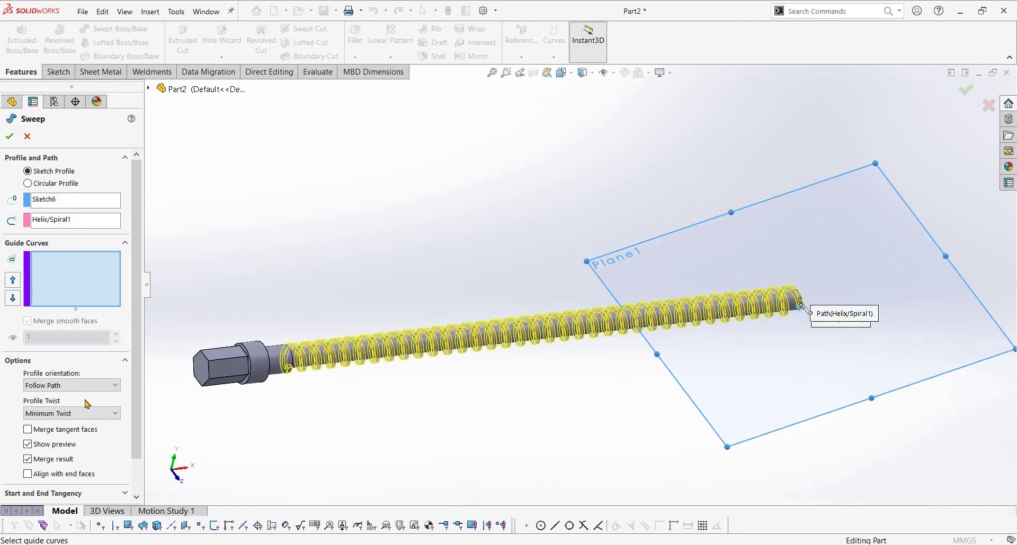
{"action": "scroll", "coordinate": [90, 366], "scroll_direction": "down", "scroll_amount": 2}
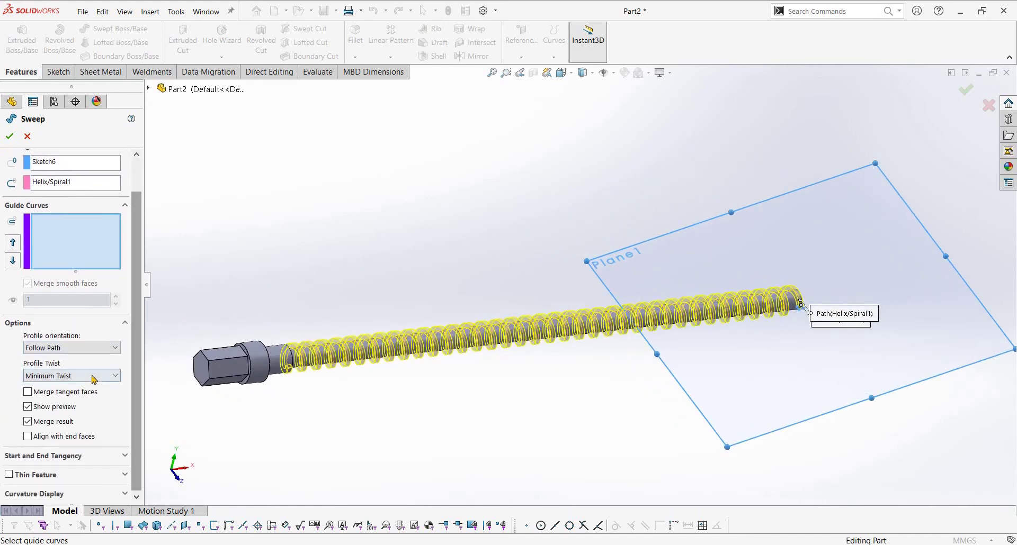
{"action": "left_click", "coordinate": [95, 376]}
{"action": "left_click", "coordinate": [82, 396]}
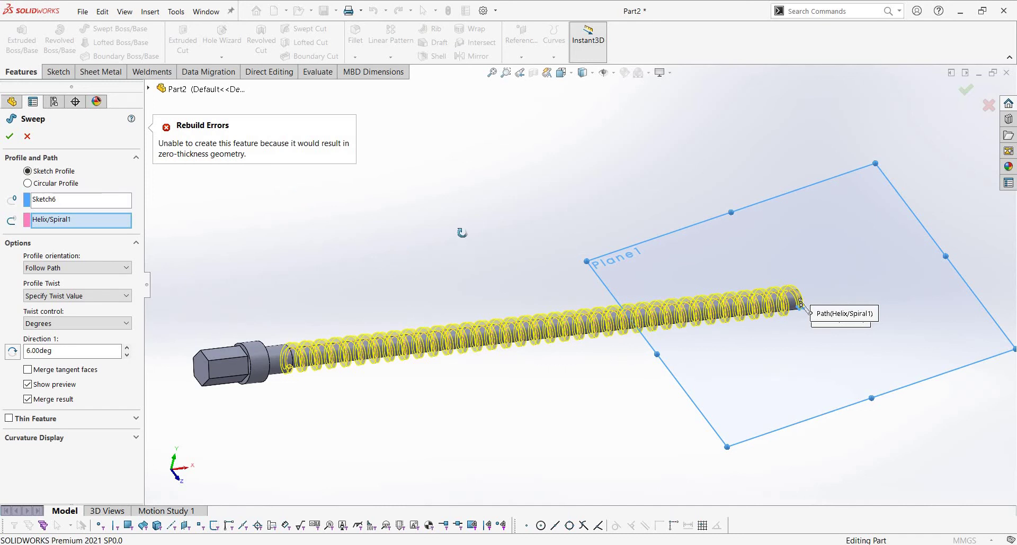
{"action": "middle_click_drag", "start_coordinate": [462, 233], "coordinate": [261, 214]}
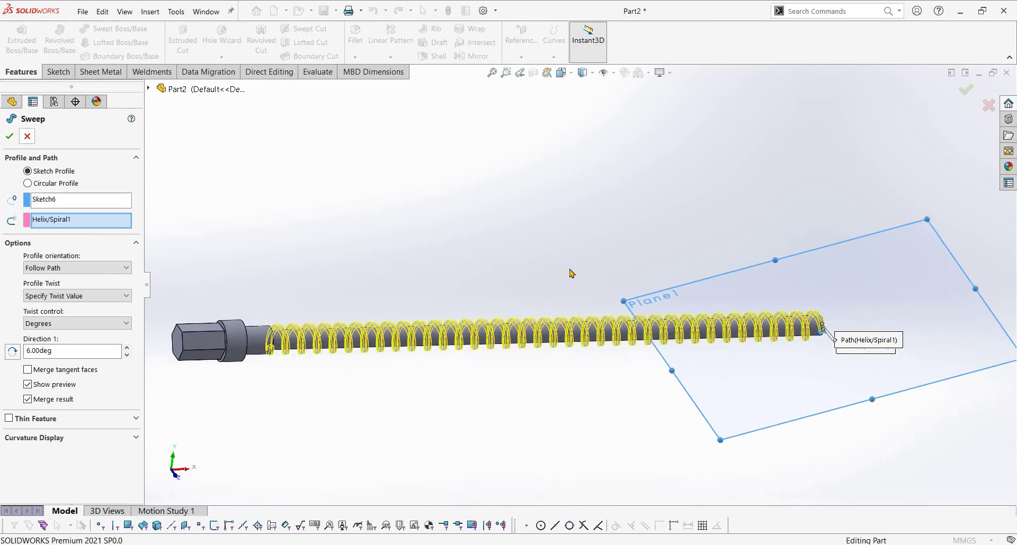
{"action": "key", "text": "Escape"}
{"action": "scroll", "coordinate": [597, 291], "scroll_direction": "up", "scroll_amount": 3}
{"action": "scroll", "coordinate": [609, 294], "scroll_direction": "down", "scroll_amount": 3}
{"action": "mouse_move", "coordinate": [609, 294]}
{"action": "middle_mouse_down"}
{"action": "mouse_move", "coordinate": [641, 301]}
{"action": "mouse_move", "coordinate": [477, 318]}
{"action": "middle_mouse_up"}
{"action": "scroll", "coordinate": [642, 300], "scroll_direction": "down", "scroll_amount": 3}
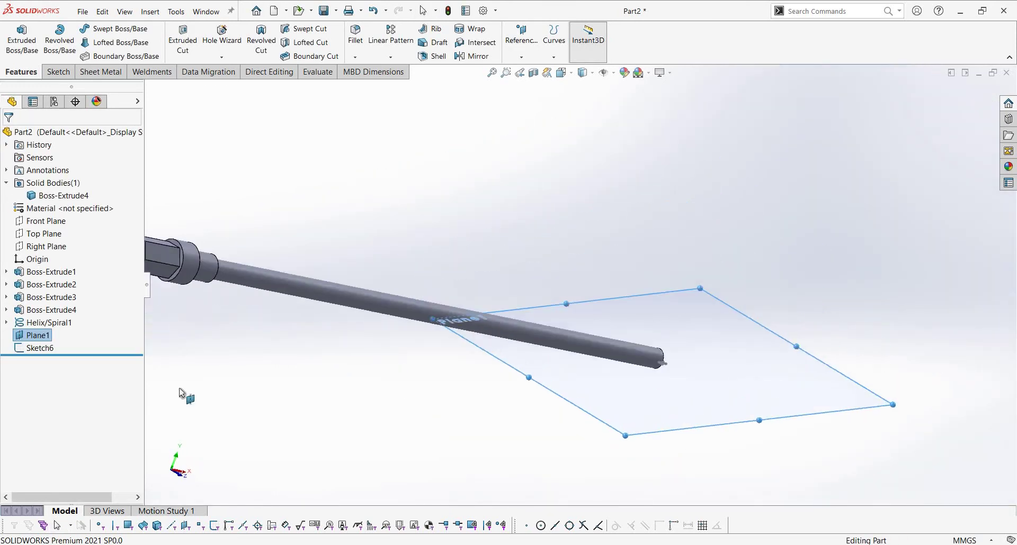
- Delete Sketch6 and start a new sketch on Plane1
{"action": "right_click", "coordinate": [48, 348]}
{"action": "key", "text": "Delete"}
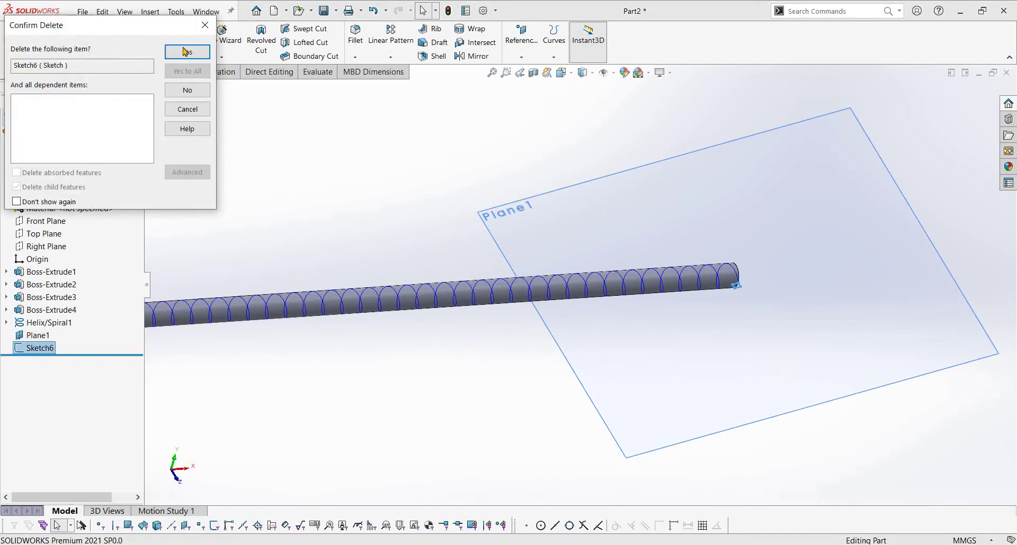
{"action": "left_click", "coordinate": [187, 52]}
{"action": "mouse_move", "coordinate": [726, 290]}
{"action": "middle_mouse_down"}
{"action": "mouse_move", "coordinate": [744, 381]}
{"action": "mouse_move", "coordinate": [740, 279]}
{"action": "middle_mouse_up"}
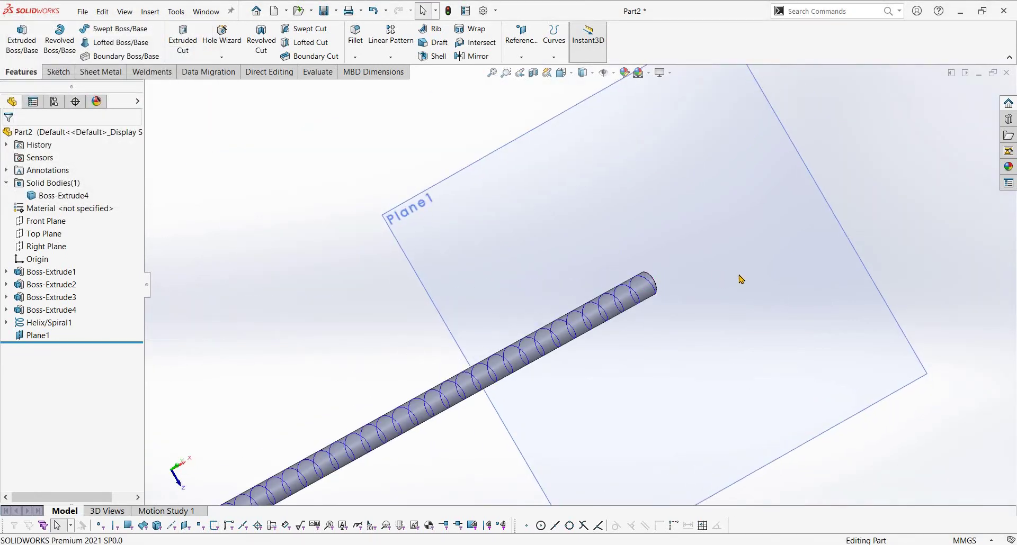
{"action": "right_click", "coordinate": [740, 279]}
{"action": "left_click", "coordinate": [742, 237]}
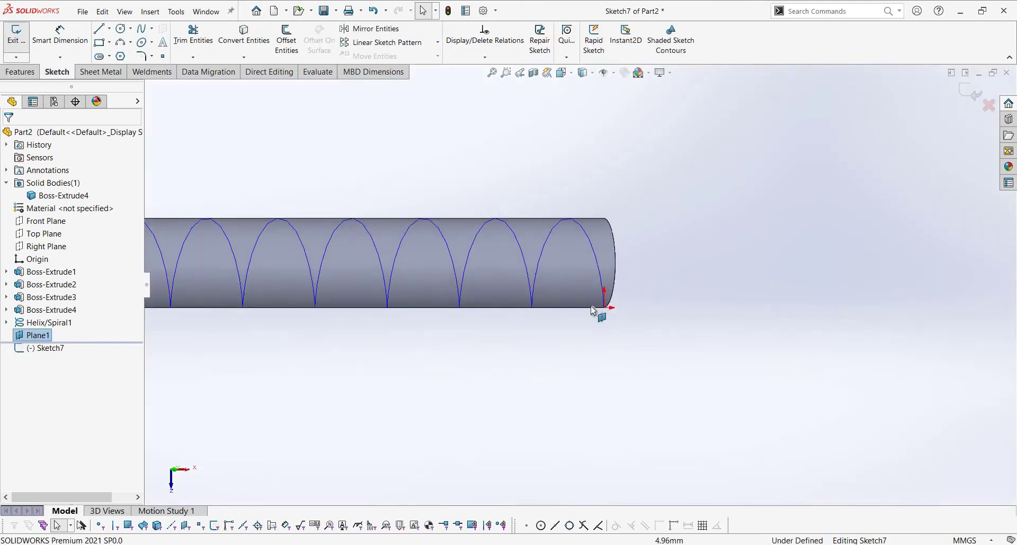
- Draw a 3.00 x 3.00 mm square profile starting at the helix end
{"action": "key", "text": "r"}
{"action": "scroll", "coordinate": [575, 305], "scroll_direction": "down", "scroll_amount": 5}
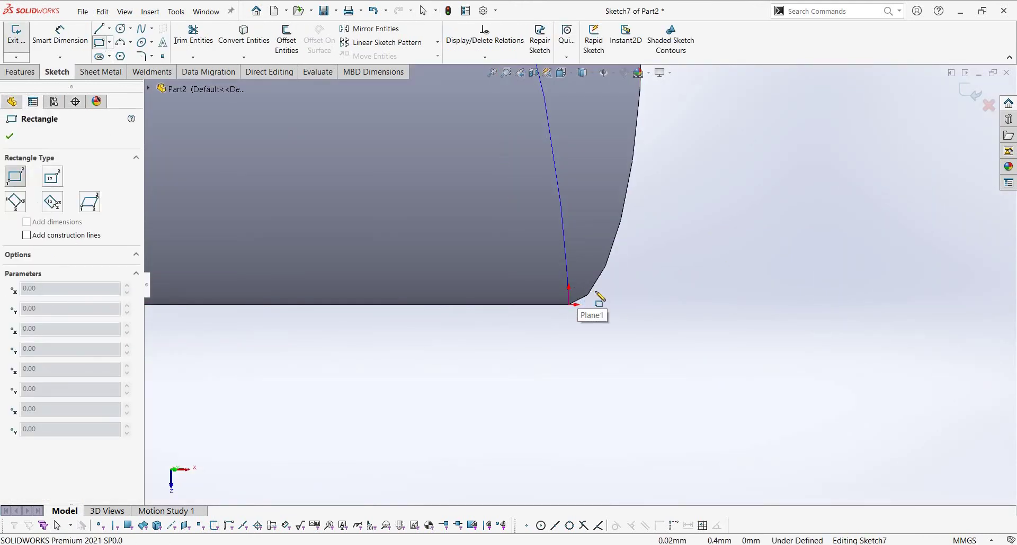
{"action": "left_click", "coordinate": [594, 287]}
{"action": "type", "text": "3"}
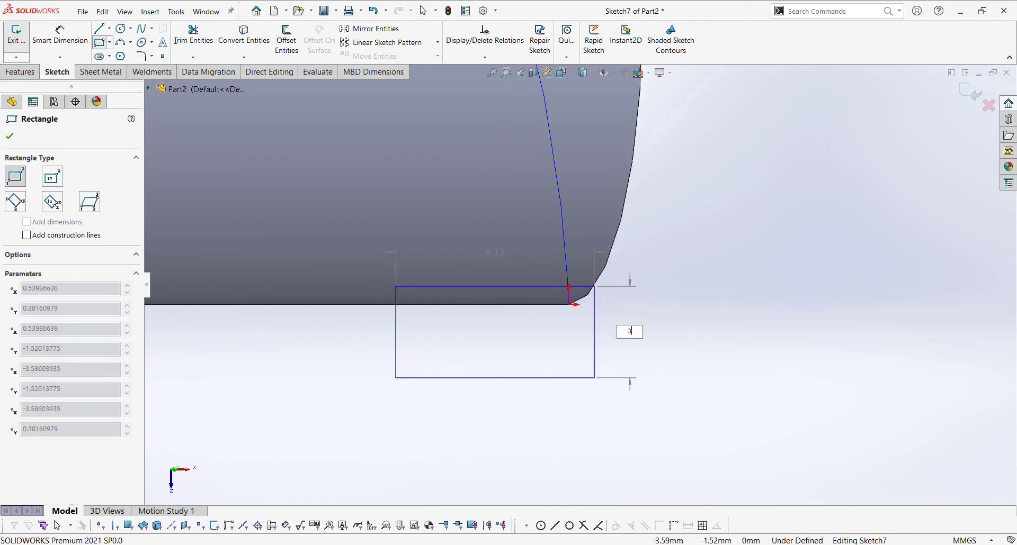
{"action": "key", "text": "Tab"}
{"action": "type", "text": "3"}
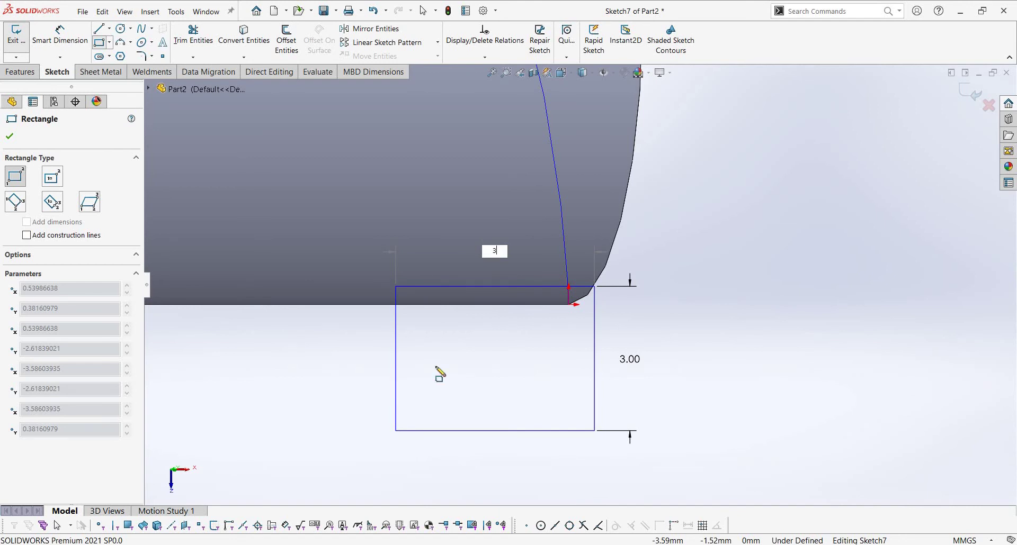
{"action": "key", "text": "Return"}
{"action": "key", "text": "Escape"}
- Dimension the helix end to the square's top edge at 0.20, dropping the redundant dimension, and exit the sketch
{"action": "scroll", "coordinate": [633, 277], "scroll_direction": "down", "scroll_amount": 4}
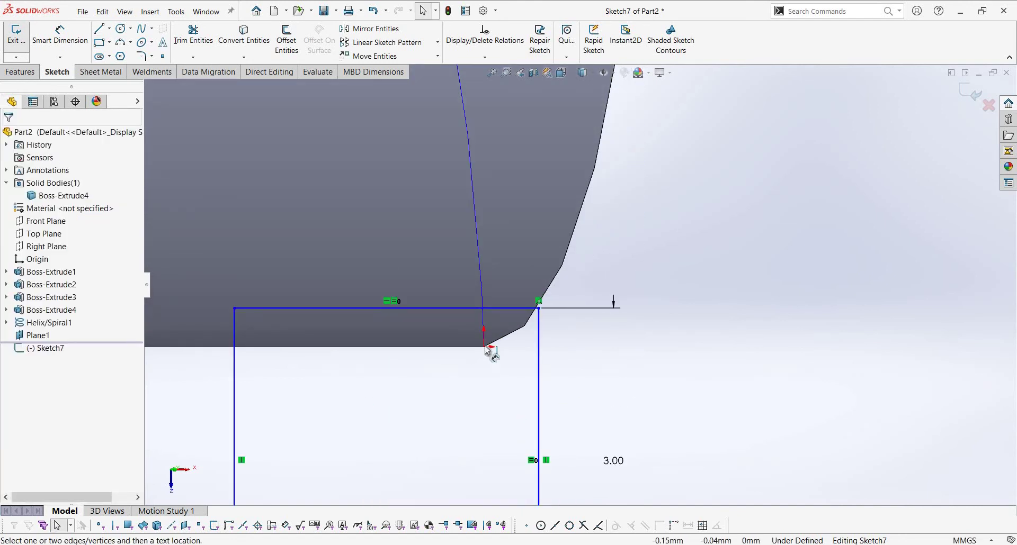
{"action": "left_click", "coordinate": [484, 349]}
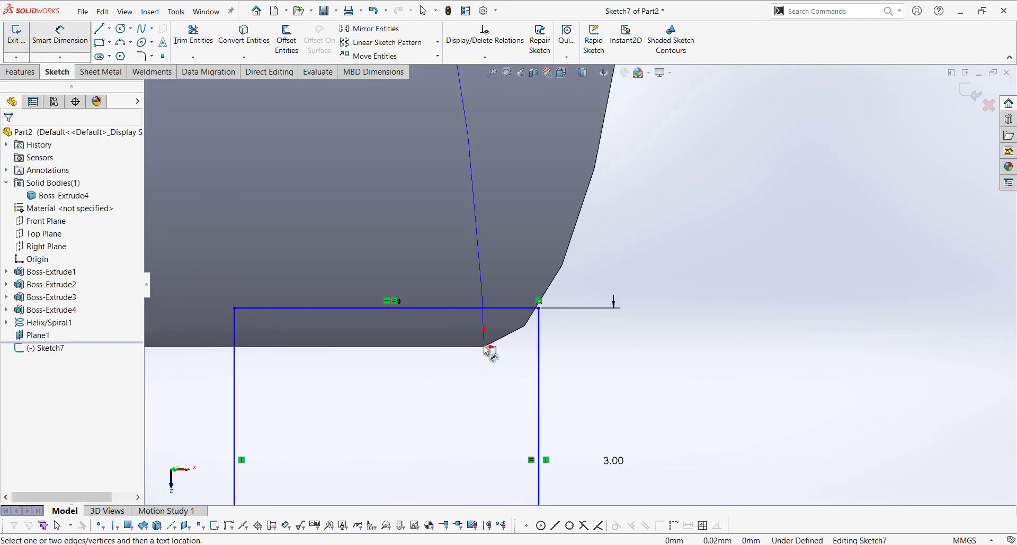
{"action": "left_click", "coordinate": [478, 309]}
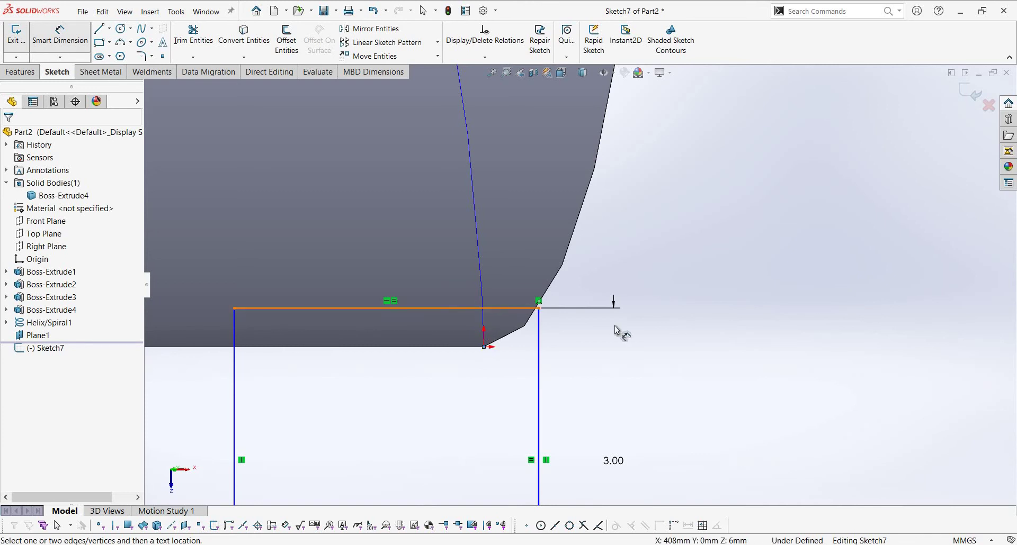
{"action": "left_click", "coordinate": [616, 328]}
{"action": "type", "text": "0.2"}
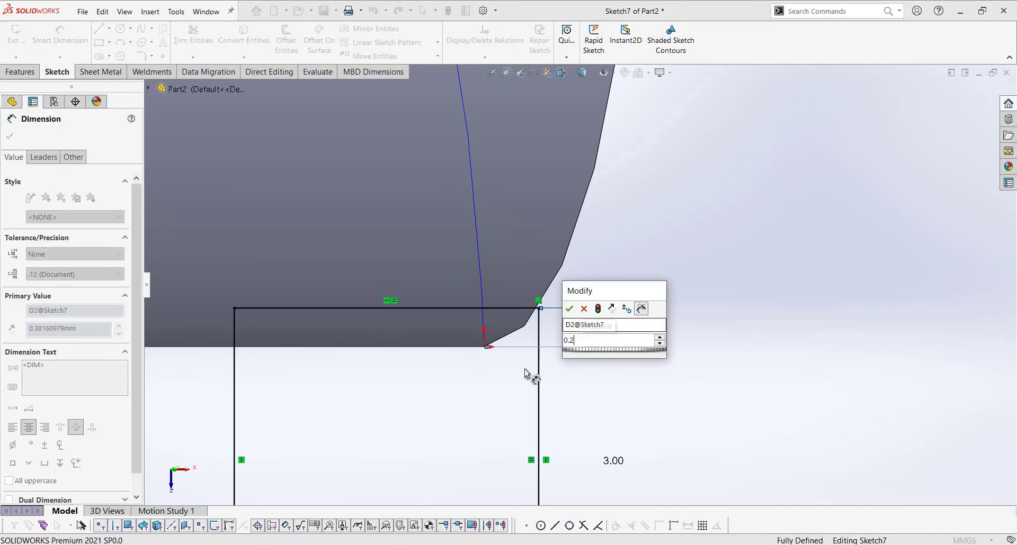
{"action": "key", "text": "Return"}
{"action": "left_click", "coordinate": [524, 350]}
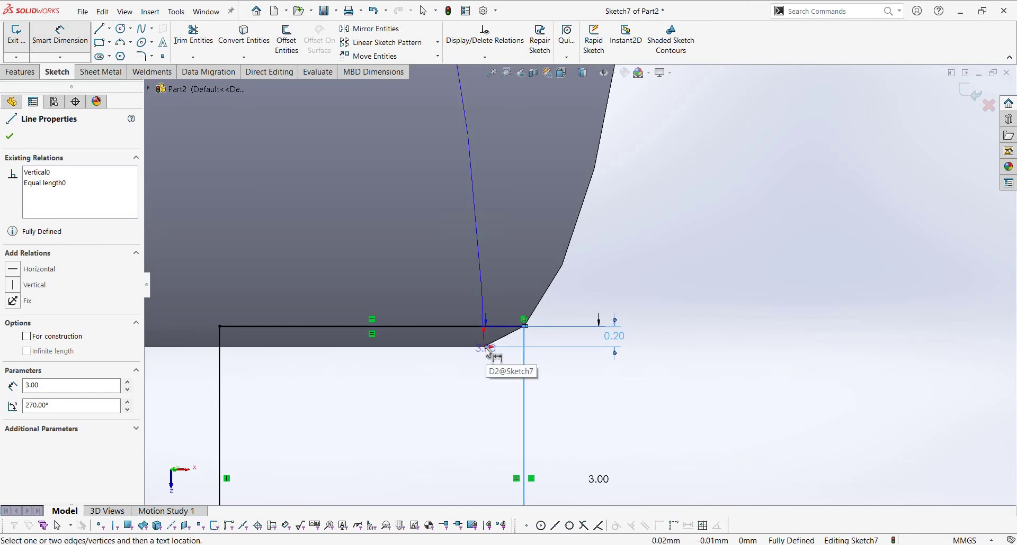
{"action": "left_click", "coordinate": [628, 365]}
{"action": "left_click", "coordinate": [614, 369]}
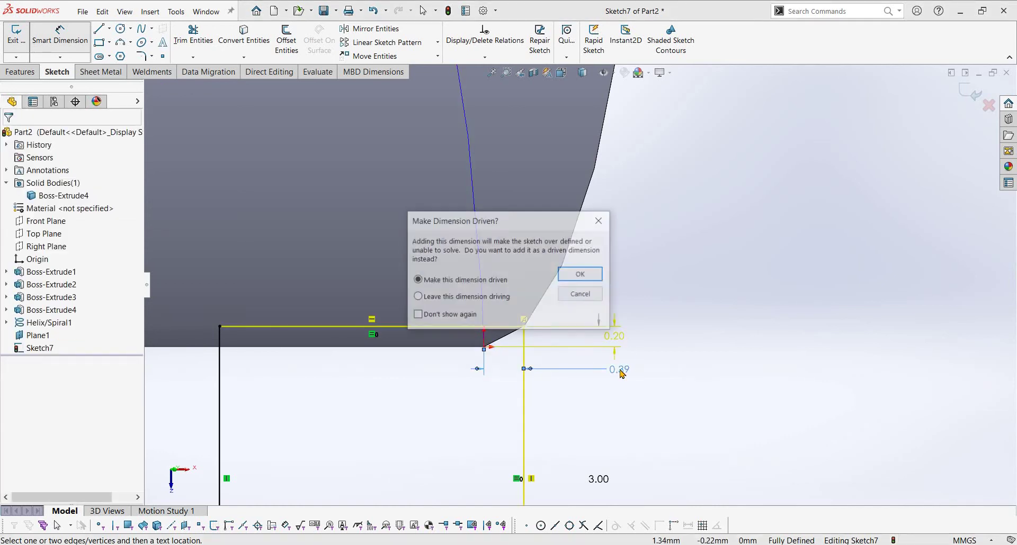
{"action": "key", "text": "Escape"}
{"action": "key", "text": "Escape"}
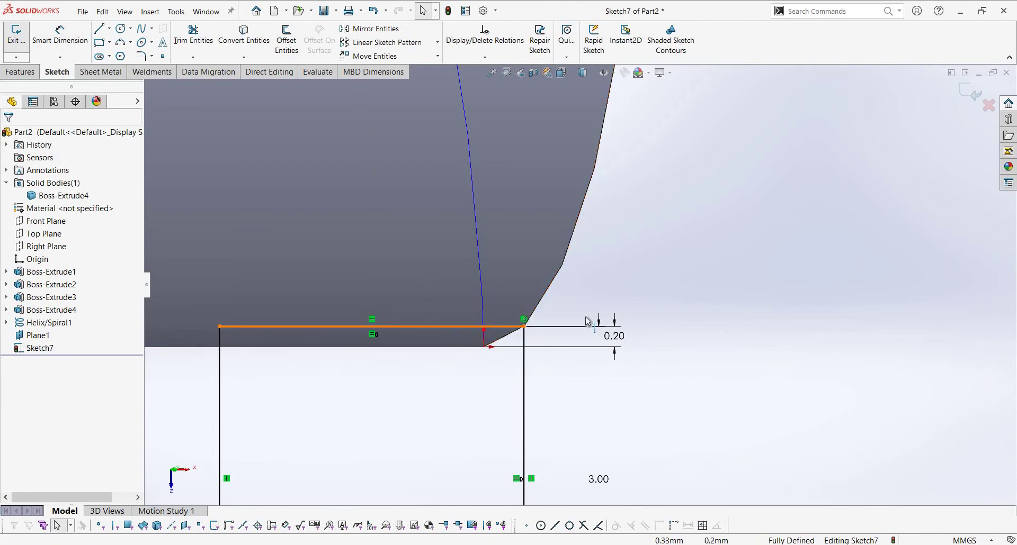
{"action": "scroll", "coordinate": [546, 357], "scroll_direction": "up", "scroll_amount": 5}
{"action": "left_click", "coordinate": [972, 98]}
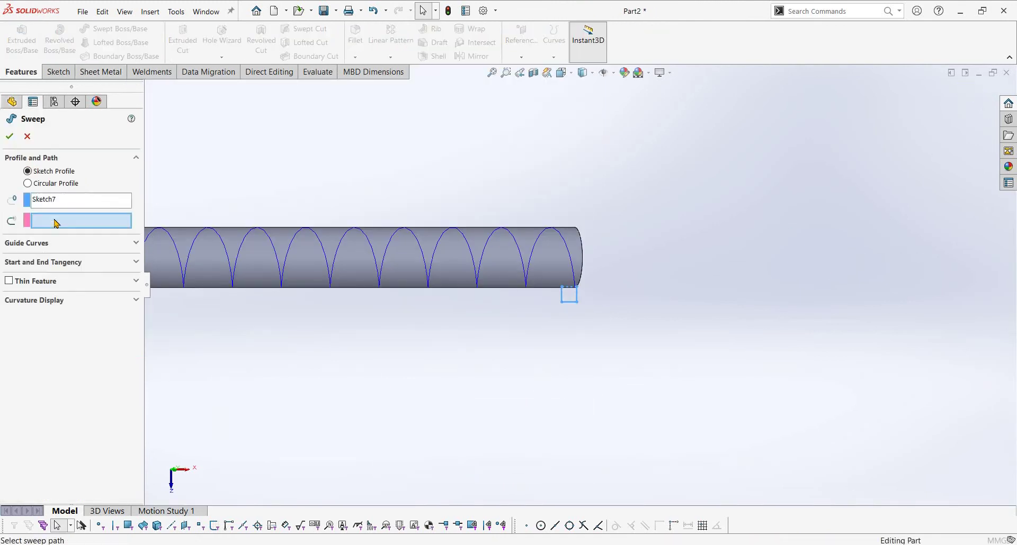
- Sweep the Sketch7 square along Helix/Spiral1 as a 1.00mm thin feature, producing Sweep-Thin1
{"action": "left_click", "coordinate": [489, 236]}
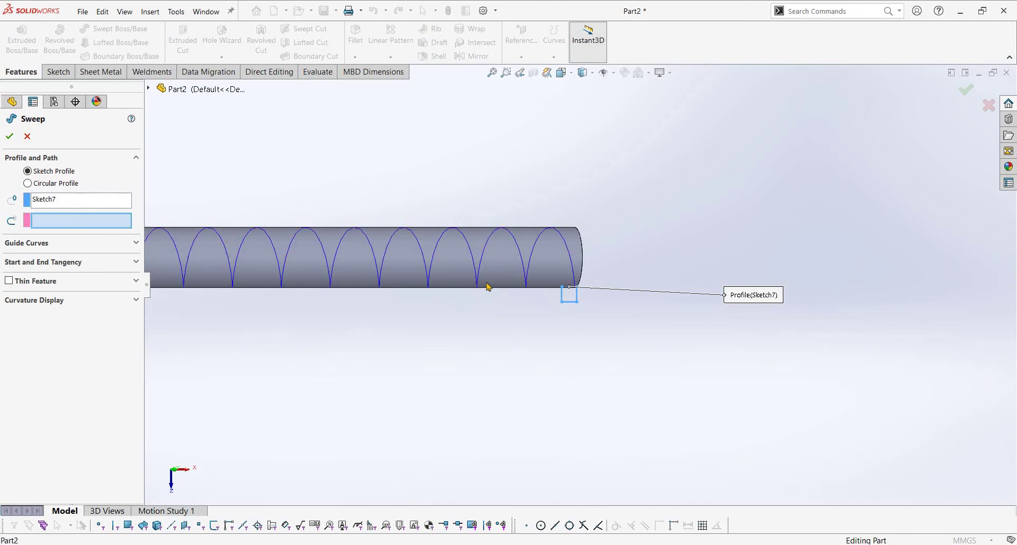
{"action": "middle_click_drag", "start_coordinate": [281, 293], "coordinate": [61, 295]}
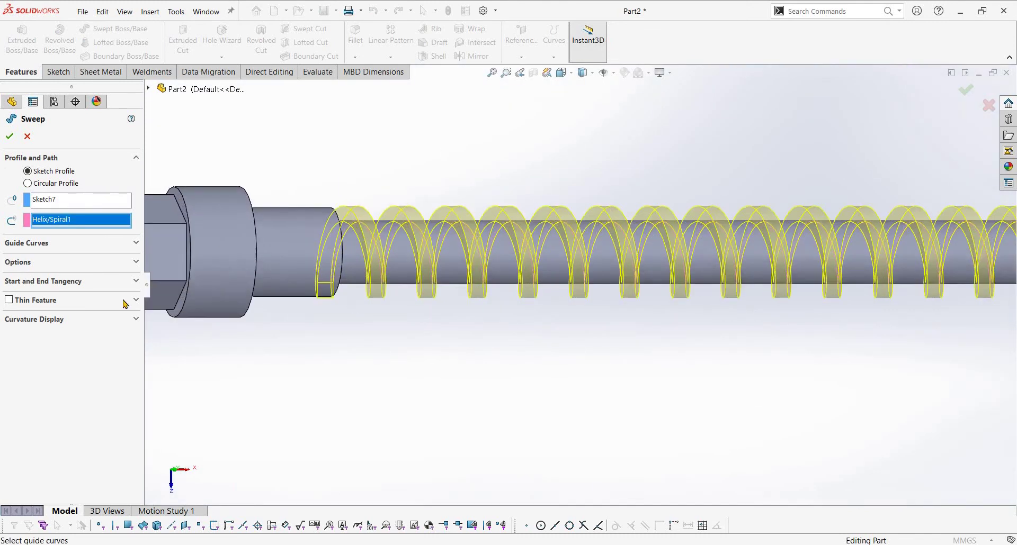
{"action": "left_click", "coordinate": [70, 281]}
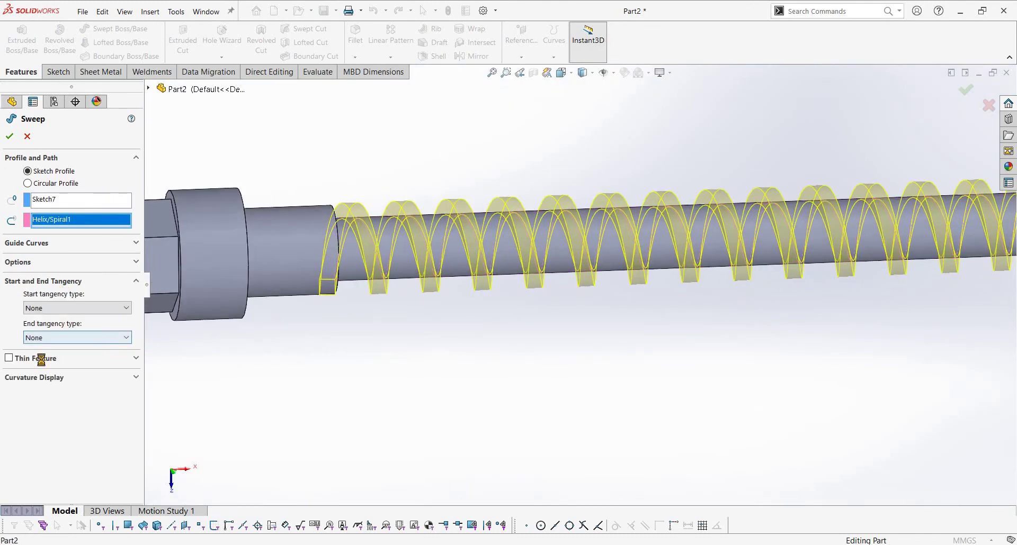
{"action": "left_click", "coordinate": [67, 268]}
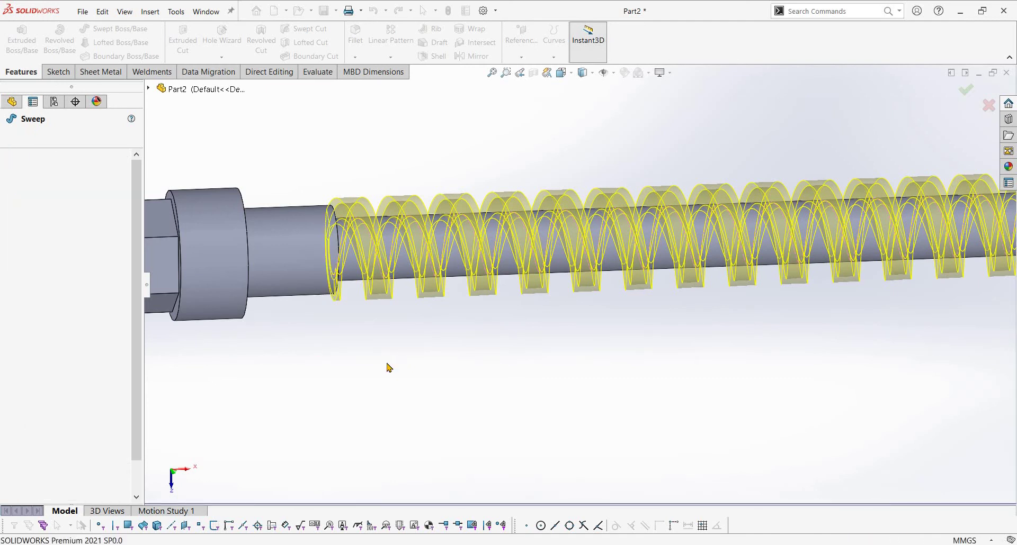
{"action": "scroll", "coordinate": [725, 373], "scroll_direction": "up", "scroll_amount": 3}
{"action": "scroll", "coordinate": [755, 286], "scroll_direction": "up", "scroll_amount": 3}
{"action": "scroll", "coordinate": [752, 292], "scroll_direction": "down", "scroll_amount": 2}
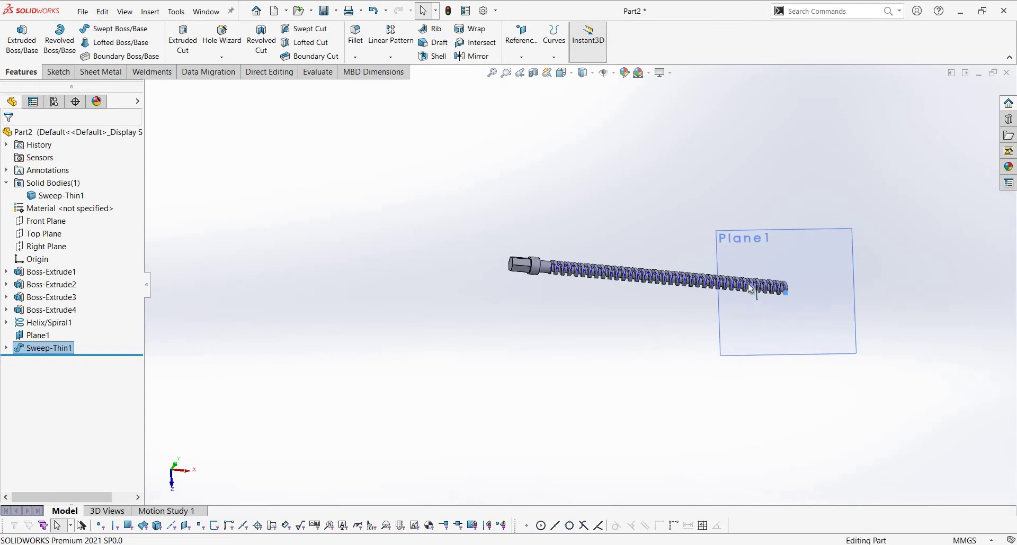
{"action": "scroll", "coordinate": [684, 241], "scroll_direction": "down", "scroll_amount": 3}
{"action": "mouse_move", "coordinate": [681, 240]}
{"action": "middle_mouse_down"}
{"action": "mouse_move", "coordinate": [728, 309]}
{"action": "mouse_move", "coordinate": [663, 248]}
{"action": "mouse_move", "coordinate": [593, 271]}
{"action": "mouse_move", "coordinate": [625, 187]}
{"action": "middle_mouse_up"}
{"action": "scroll", "coordinate": [593, 271], "scroll_direction": "down", "scroll_amount": 3}
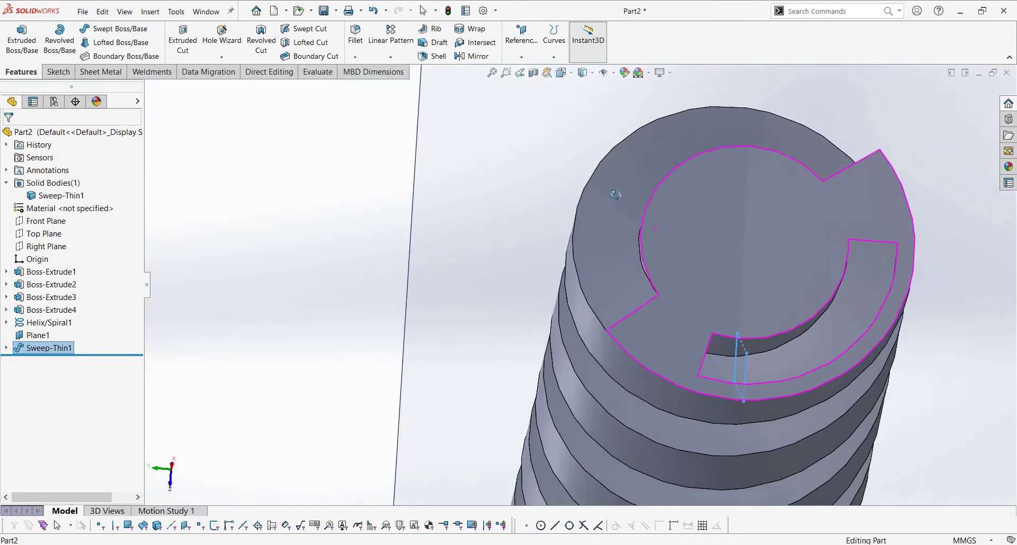
- Edit Sweep-Thin1 and uncheck Align with end faces
{"action": "left_click", "coordinate": [64, 323]}
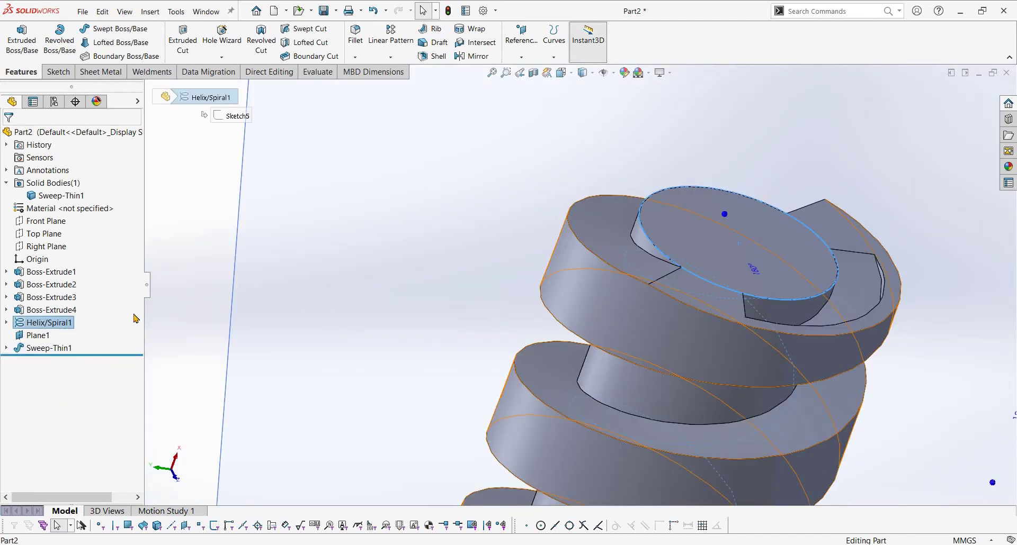
{"action": "left_click", "coordinate": [49, 348]}
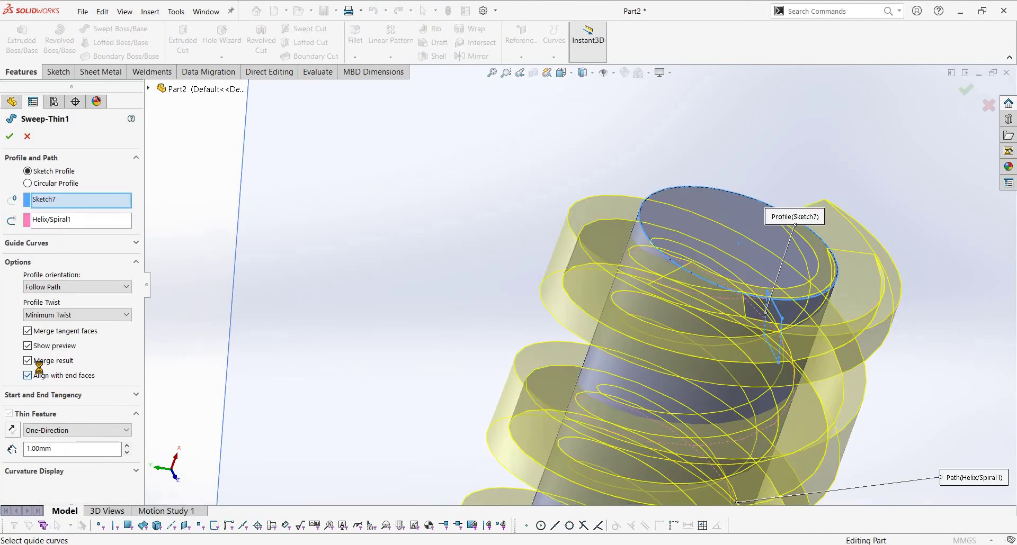
{"action": "left_click", "coordinate": [70, 377]}
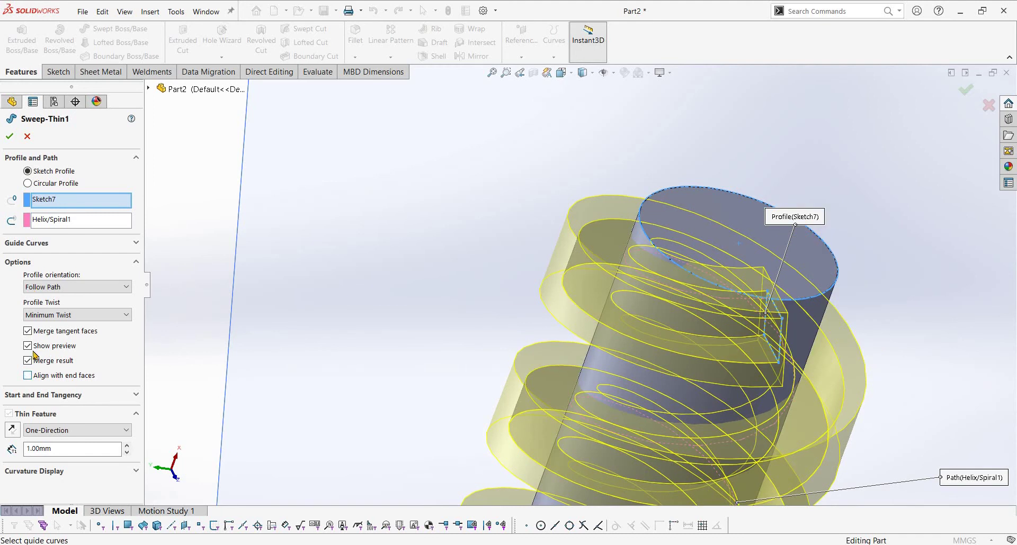
{"action": "mouse_move", "coordinate": [568, 298]}
{"action": "middle_mouse_down"}
{"action": "mouse_move", "coordinate": [513, 227]}
{"action": "mouse_move", "coordinate": [476, 248]}
{"action": "middle_mouse_up"}
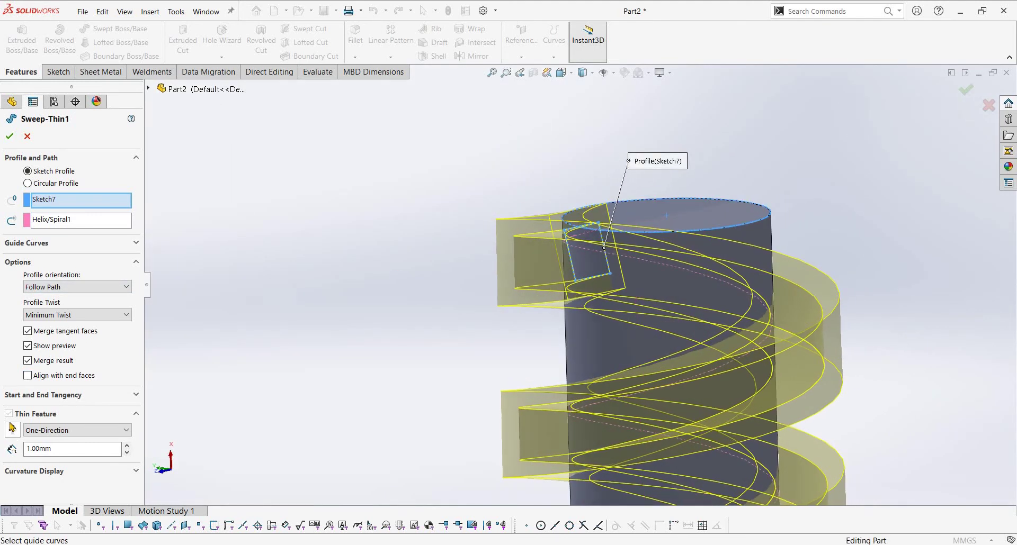
- Show the start/end tangency settings and inspect the thread preview from several angles
{"action": "left_click", "coordinate": [43, 395]}
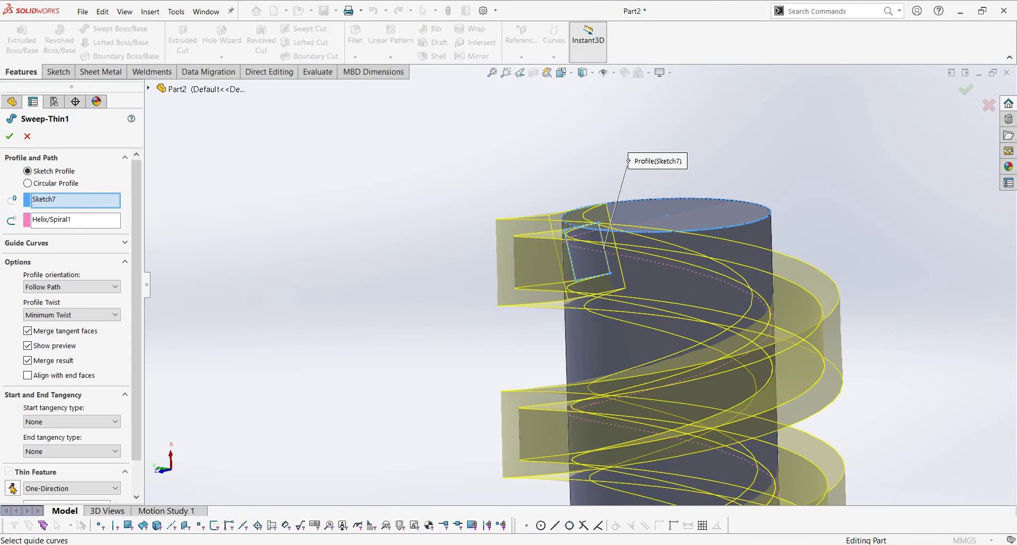
{"action": "scroll", "coordinate": [66, 466], "scroll_direction": "down", "scroll_amount": 2}
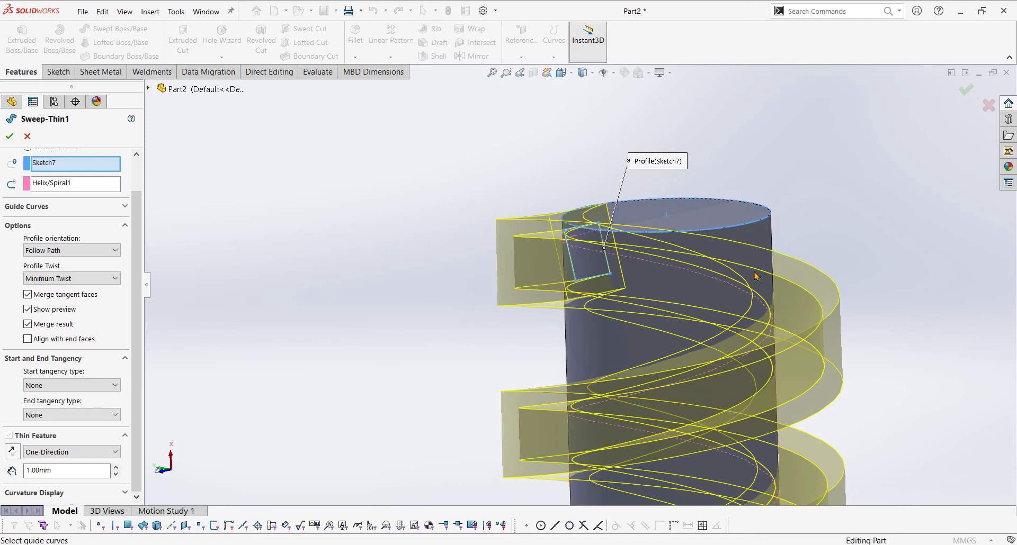
{"action": "scroll", "coordinate": [703, 391], "scroll_direction": "up", "scroll_amount": 5}
{"action": "mouse_move", "coordinate": [582, 344]}
{"action": "middle_mouse_down"}
{"action": "mouse_move", "coordinate": [477, 318]}
{"action": "mouse_move", "coordinate": [535, 332]}
{"action": "middle_mouse_up"}
{"action": "scroll", "coordinate": [429, 301], "scroll_direction": "down", "scroll_amount": 5}
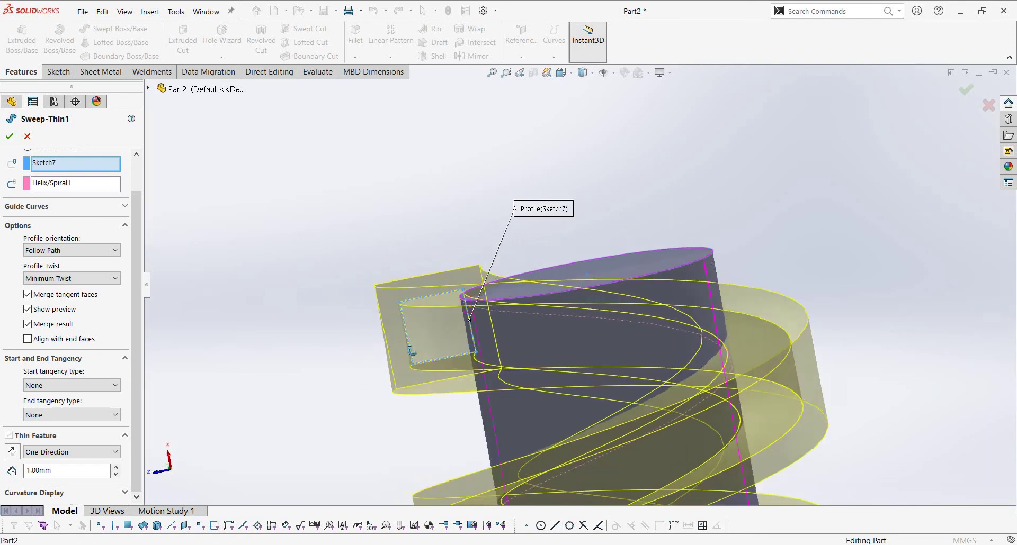
{"action": "scroll", "coordinate": [534, 331], "scroll_direction": "up", "scroll_amount": 4}
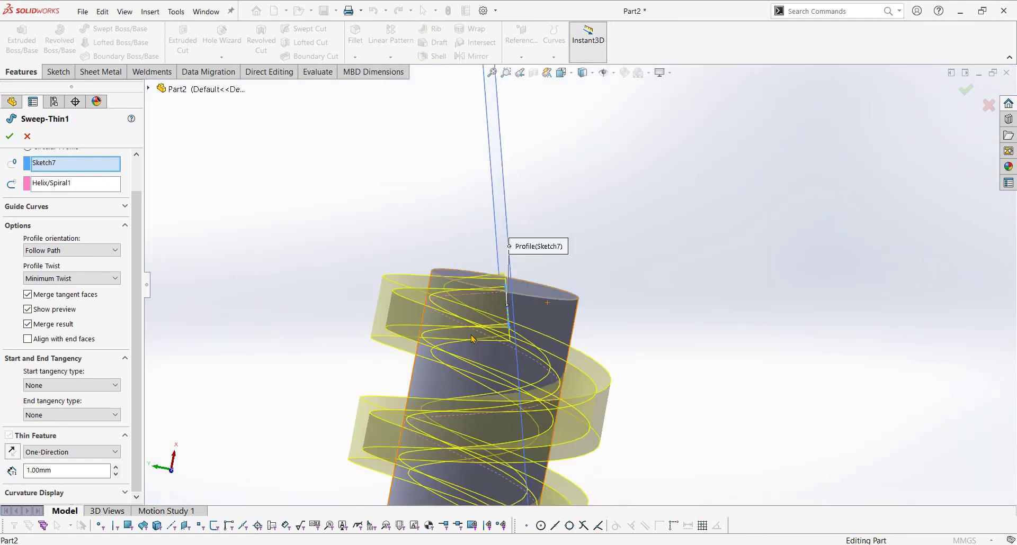
{"action": "mouse_move", "coordinate": [534, 331]}
{"action": "middle_mouse_down"}
{"action": "mouse_move", "coordinate": [519, 240]}
{"action": "mouse_move", "coordinate": [422, 217]}
{"action": "middle_mouse_up"}
{"action": "scroll", "coordinate": [488, 299], "scroll_direction": "down", "scroll_amount": 1}
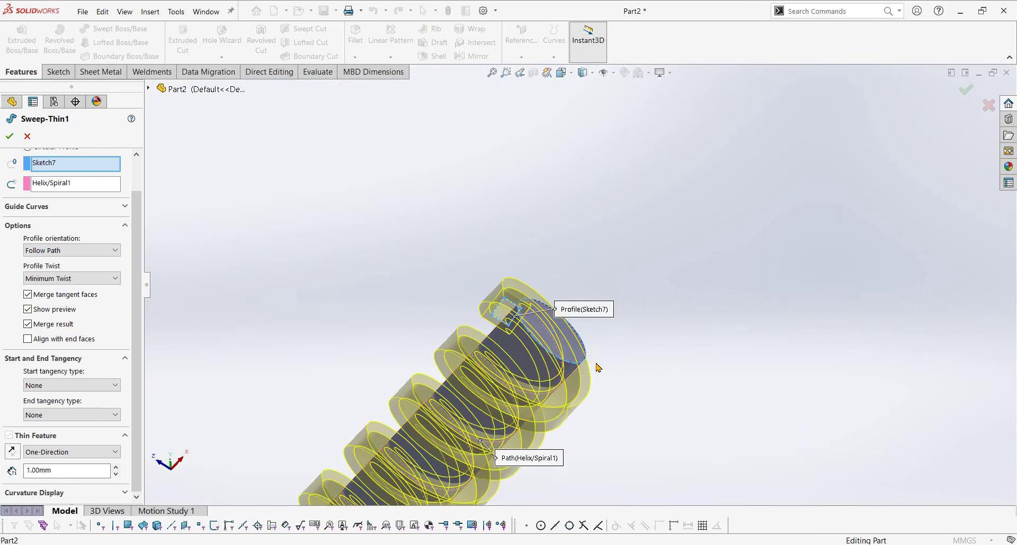
{"action": "scroll", "coordinate": [571, 286], "scroll_direction": "down", "scroll_amount": 3}
{"action": "scroll", "coordinate": [571, 287], "scroll_direction": "down", "scroll_amount": 2}
{"action": "scroll", "coordinate": [570, 287], "scroll_direction": "down", "scroll_amount": 2}
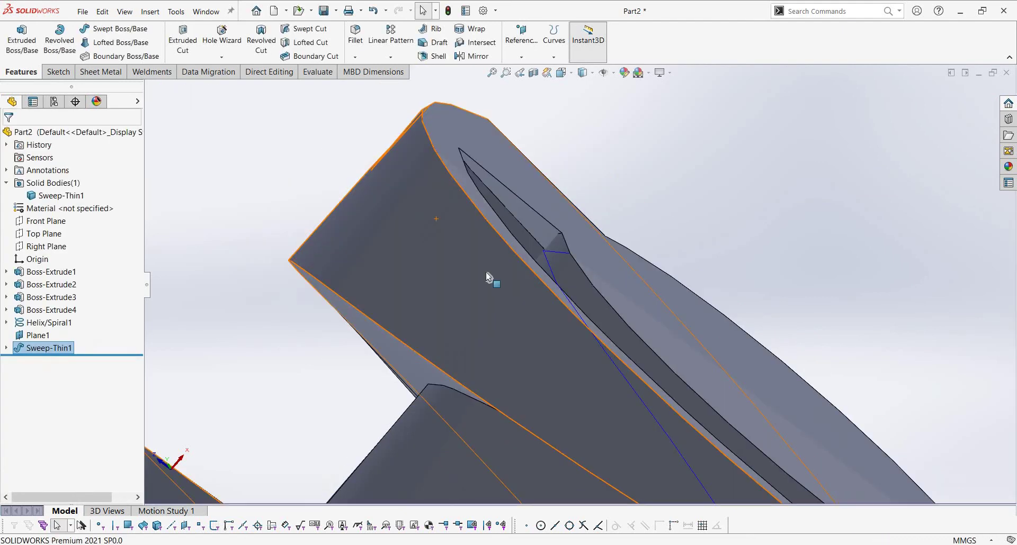
{"action": "scroll", "coordinate": [488, 277], "scroll_direction": "up", "scroll_amount": 5}
{"action": "middle_click_drag", "start_coordinate": [470, 336], "coordinate": [465, 345]}
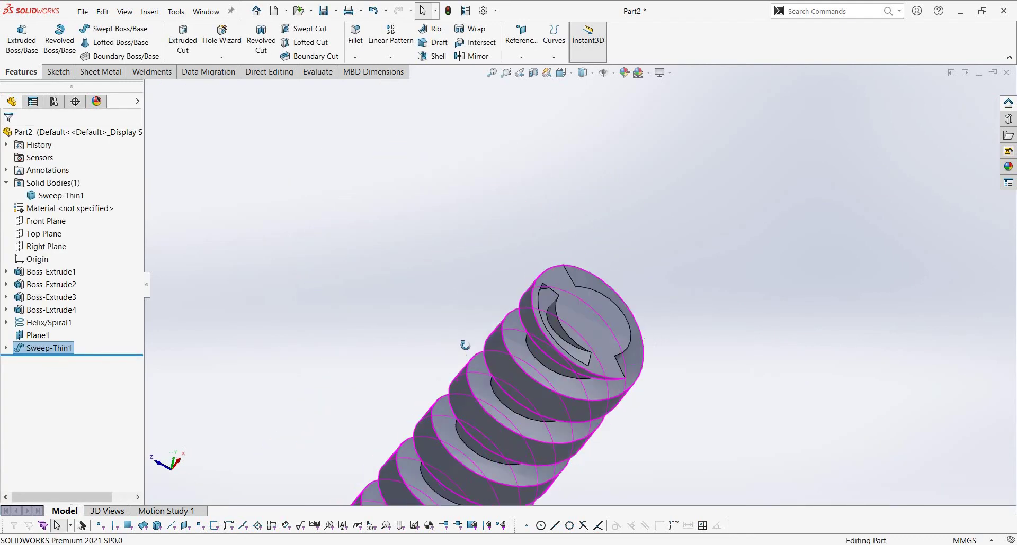
{"action": "right_click", "coordinate": [63, 347]}
- Delete the Sweep-Thin1 feature
{"action": "left_click", "coordinate": [103, 401]}
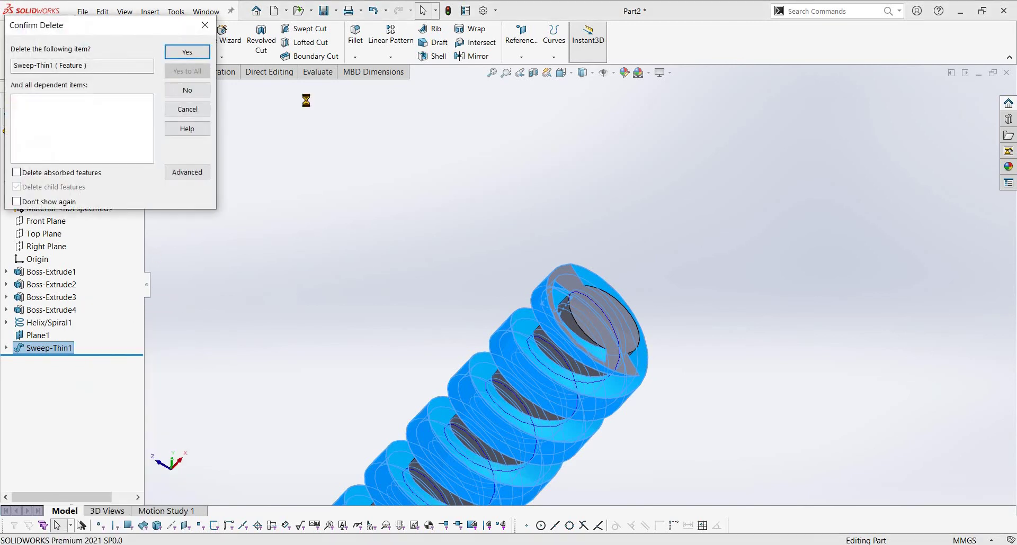
{"action": "left_click", "coordinate": [187, 50]}
{"action": "scroll", "coordinate": [629, 186], "scroll_direction": "down", "scroll_amount": 3}
{"action": "scroll", "coordinate": [588, 164], "scroll_direction": "down", "scroll_amount": 3}
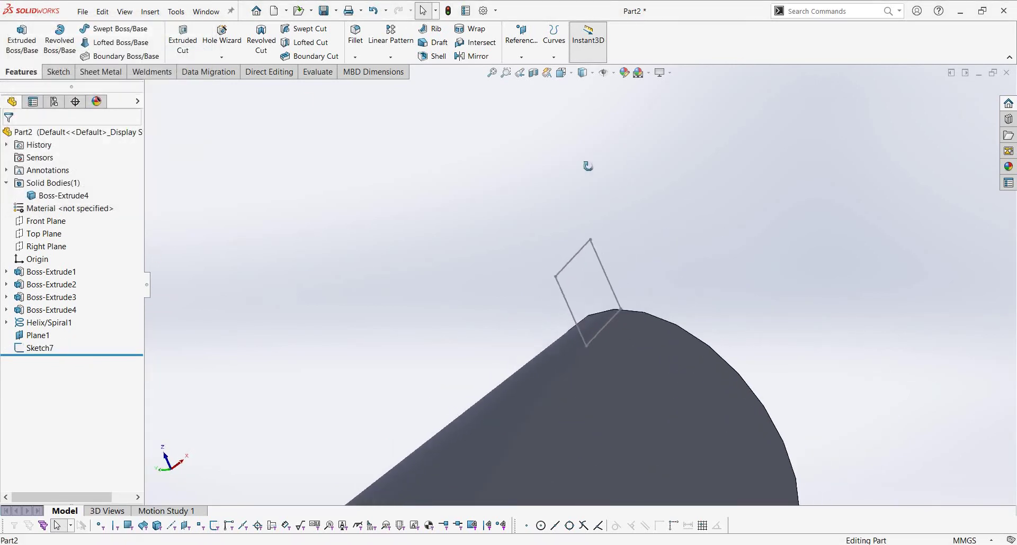
{"action": "mouse_move", "coordinate": [588, 163]}
{"action": "middle_mouse_down"}
{"action": "mouse_move", "coordinate": [642, 311]}
{"action": "mouse_move", "coordinate": [647, 358]}
{"action": "mouse_move", "coordinate": [547, 311]}
{"action": "middle_mouse_up"}
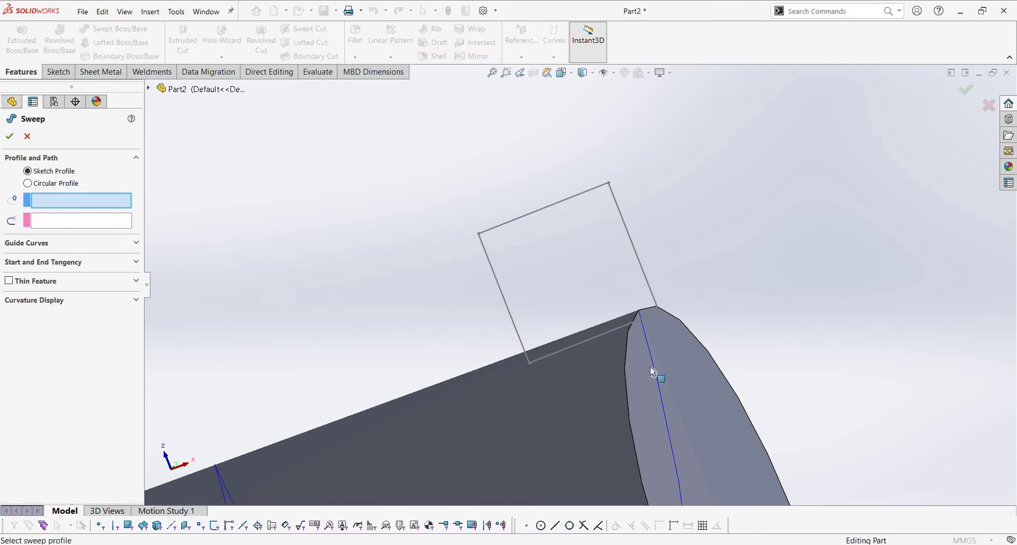
- Create a solid sweep, Sweep7, of the Sketch7 square along Helix/Spiral1
{"action": "left_click", "coordinate": [659, 311]}
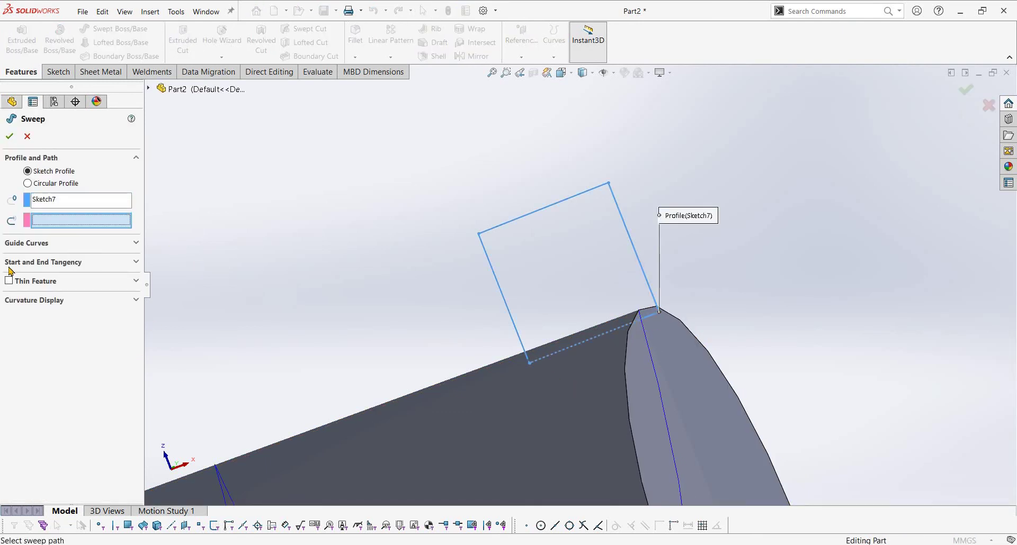
{"action": "left_click", "coordinate": [653, 362]}
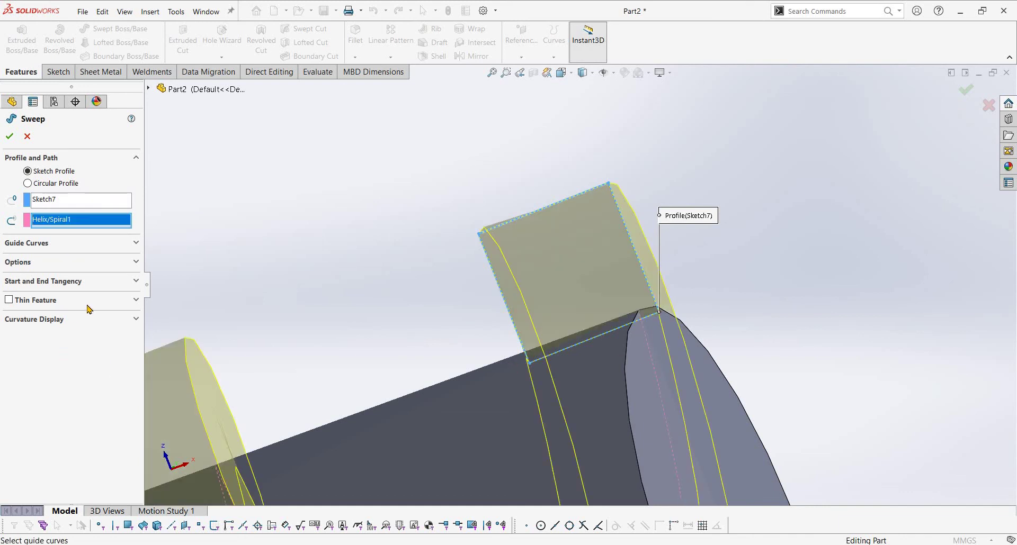
{"action": "scroll", "coordinate": [593, 374], "scroll_direction": "up", "scroll_amount": 5}
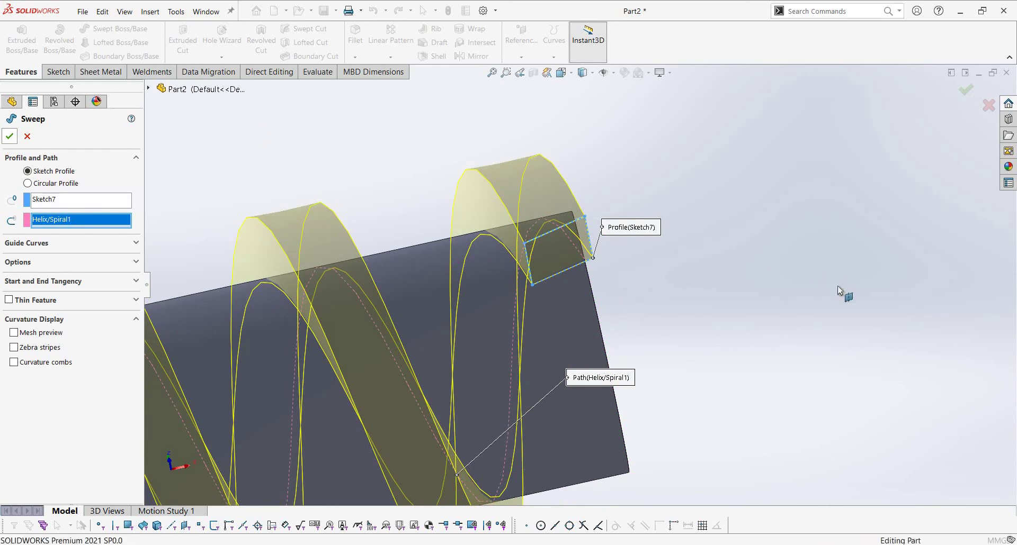
{"action": "key", "text": "Return"}
- Inspect the thread's end face, opening the Save dialog but closing it without saving
{"action": "scroll", "coordinate": [568, 256], "scroll_direction": "down", "scroll_amount": 1}
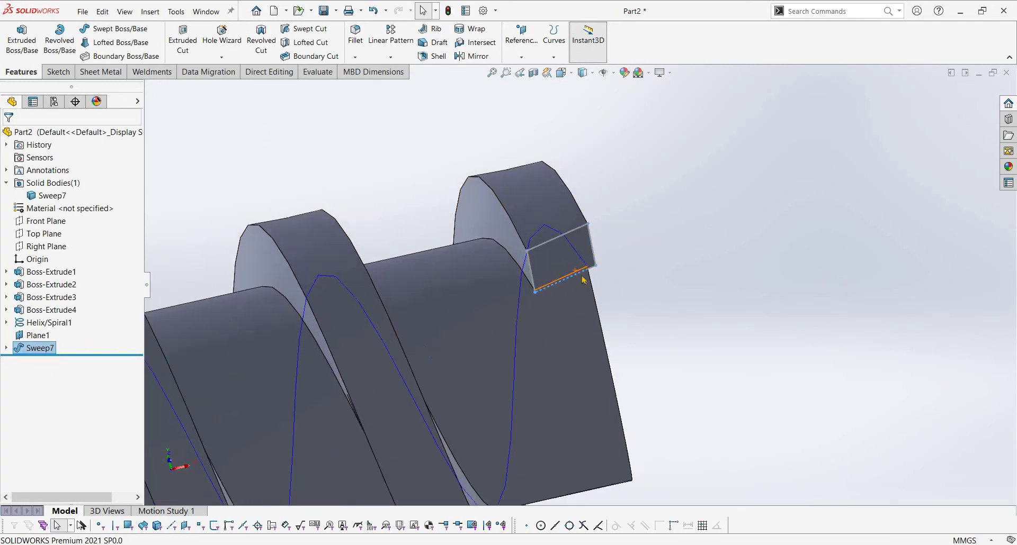
{"action": "scroll", "coordinate": [569, 258], "scroll_direction": "down", "scroll_amount": 2}
{"action": "scroll", "coordinate": [572, 261], "scroll_direction": "down", "scroll_amount": 2}
{"action": "scroll", "coordinate": [578, 265], "scroll_direction": "down", "scroll_amount": 3}
{"action": "mouse_move", "coordinate": [579, 269]}
{"action": "middle_mouse_down"}
{"action": "mouse_move", "coordinate": [644, 293]}
{"action": "mouse_move", "coordinate": [551, 282]}
{"action": "mouse_move", "coordinate": [639, 252]}
{"action": "mouse_move", "coordinate": [613, 328]}
{"action": "mouse_move", "coordinate": [392, 331]}
{"action": "mouse_move", "coordinate": [354, 344]}
{"action": "mouse_move", "coordinate": [365, 347]}
{"action": "middle_mouse_up"}
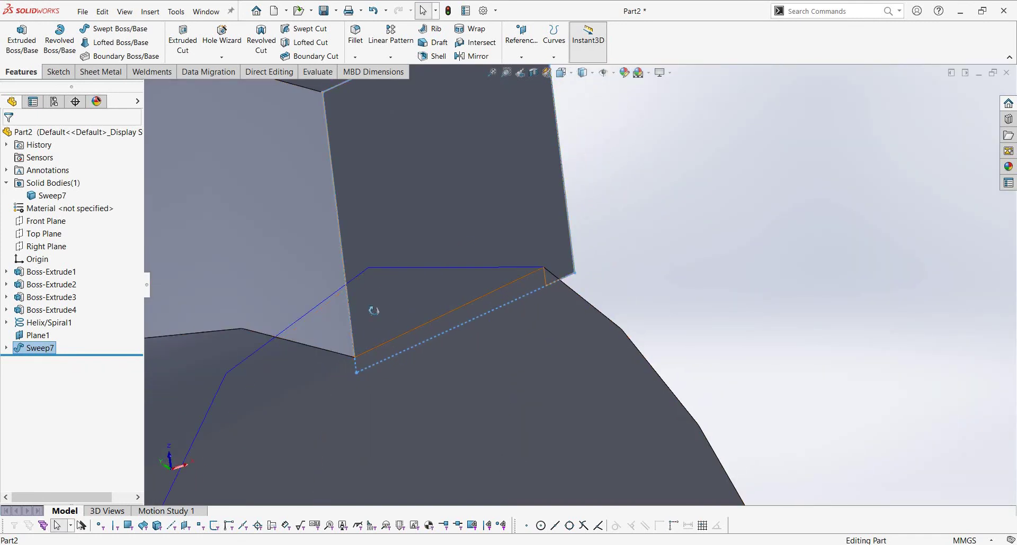
{"action": "scroll", "coordinate": [497, 336], "scroll_direction": "up", "scroll_amount": 2}
{"action": "scroll", "coordinate": [431, 359], "scroll_direction": "up", "scroll_amount": 3}
{"action": "scroll", "coordinate": [557, 298], "scroll_direction": "up", "scroll_amount": 3}
{"action": "scroll", "coordinate": [558, 298], "scroll_direction": "up", "scroll_amount": 3}
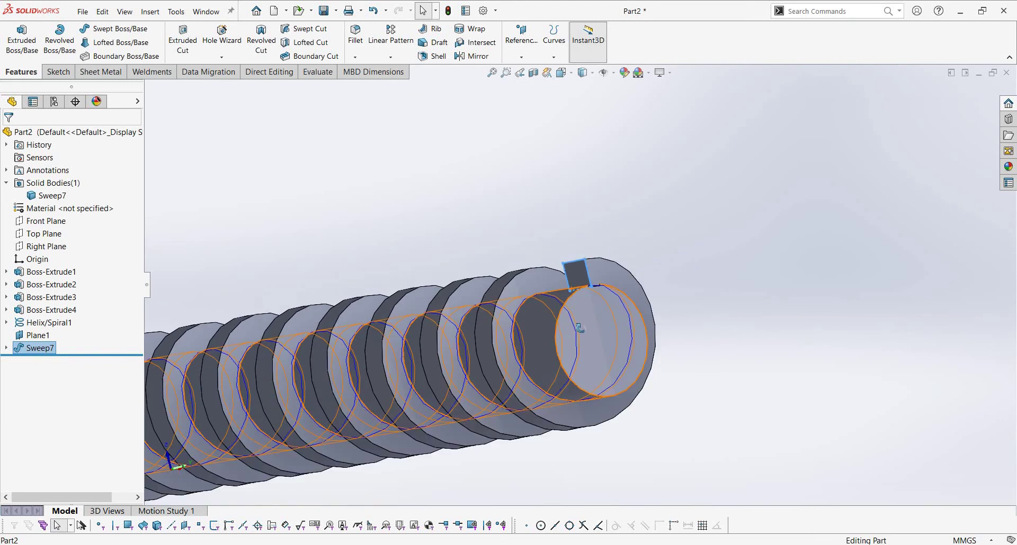
{"action": "scroll", "coordinate": [580, 325], "scroll_direction": "down", "scroll_amount": 4}
{"action": "scroll", "coordinate": [577, 332], "scroll_direction": "up", "scroll_amount": 2}
{"action": "key", "text": "ctrl+s"}
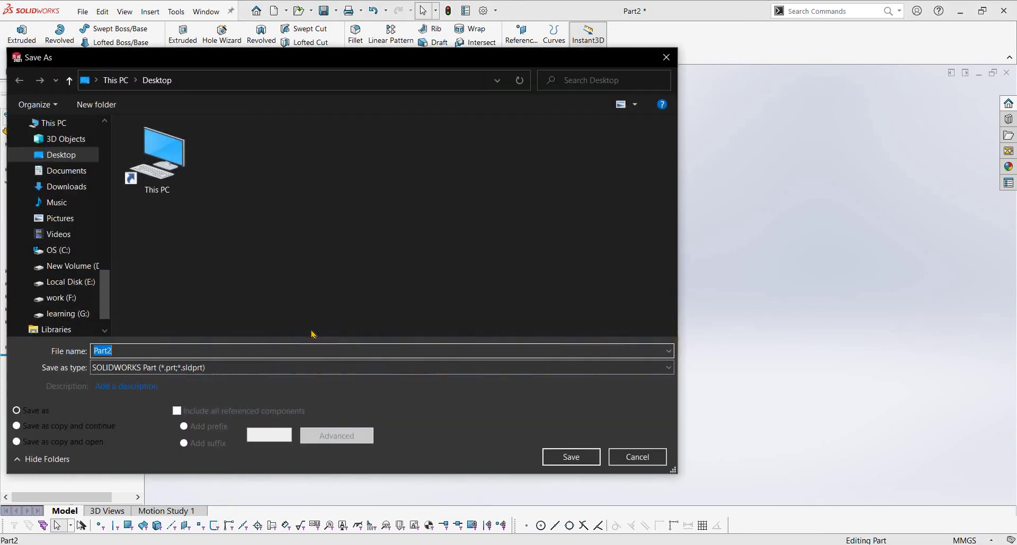
{"action": "left_click", "coordinate": [624, 457]}
- Hide Plane1 in the graphics area
{"action": "scroll", "coordinate": [582, 318], "scroll_direction": "up", "scroll_amount": 3}
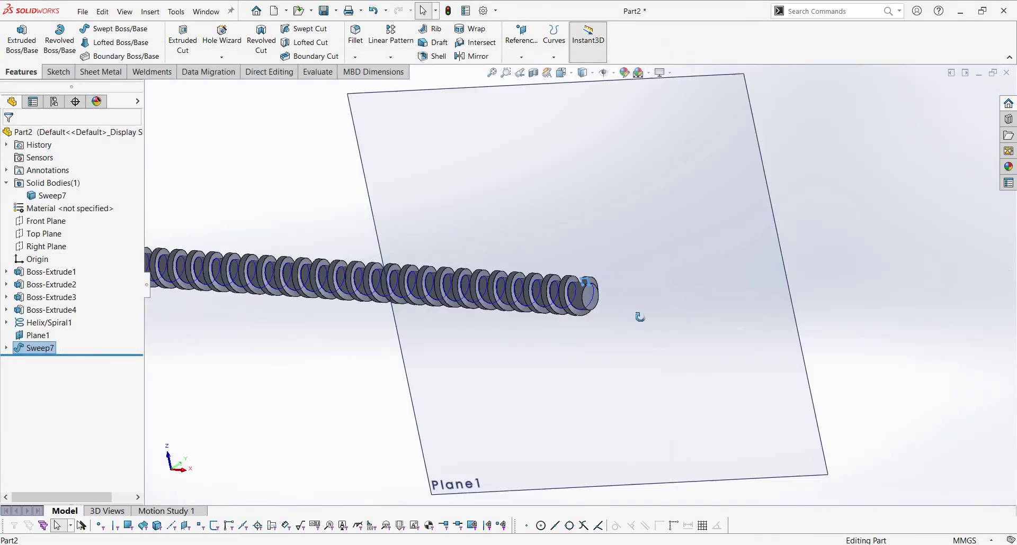
{"action": "scroll", "coordinate": [632, 299], "scroll_direction": "up", "scroll_amount": 2}
{"action": "right_click", "coordinate": [662, 355]}
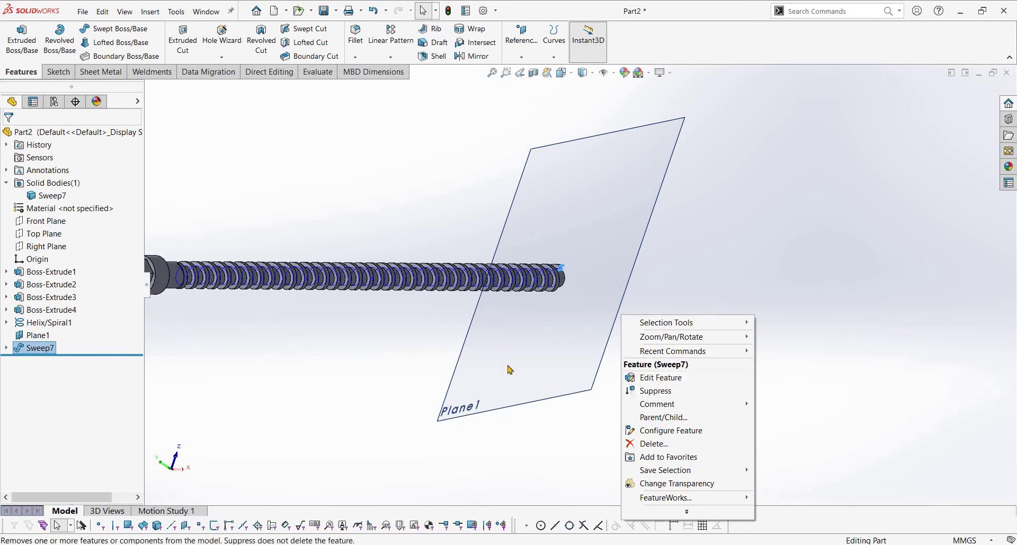
{"action": "right_click", "coordinate": [537, 349]}
{"action": "left_click", "coordinate": [534, 346]}
{"action": "scroll", "coordinate": [466, 297], "scroll_direction": "down", "scroll_amount": 5}
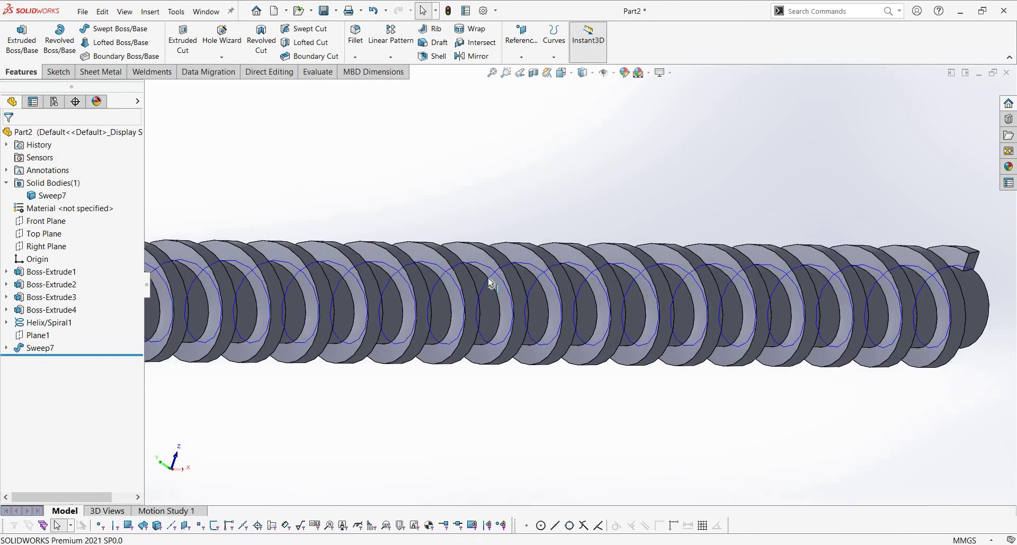
{"action": "right_click", "coordinate": [502, 275]}
{"action": "scroll", "coordinate": [472, 356], "scroll_direction": "up", "scroll_amount": 5}
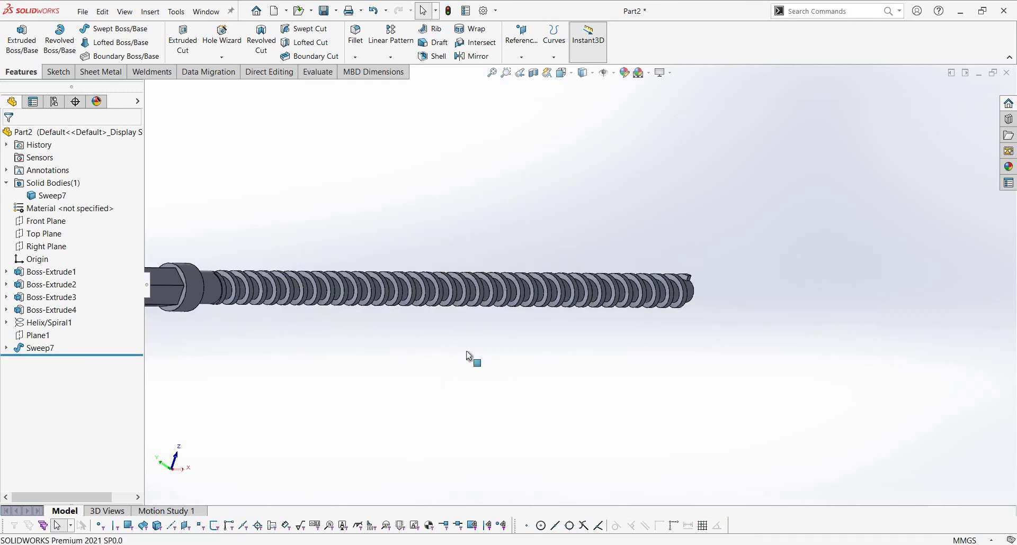
{"action": "scroll", "coordinate": [360, 318], "scroll_direction": "down", "scroll_amount": 3}
{"action": "scroll", "coordinate": [477, 276], "scroll_direction": "down", "scroll_amount": 3}
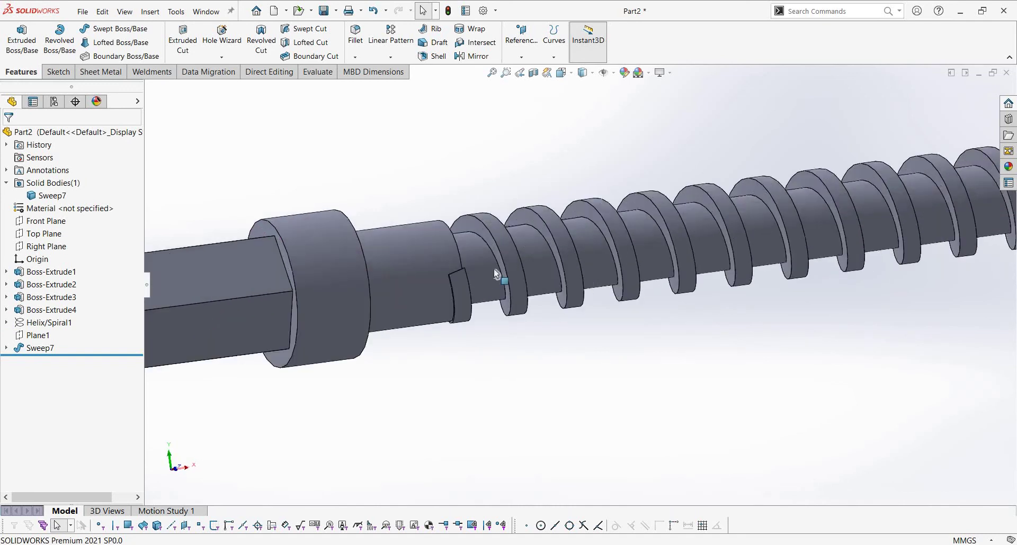
- Reopen Sweep7 and expand its Options settings
{"action": "left_click", "coordinate": [43, 347]}
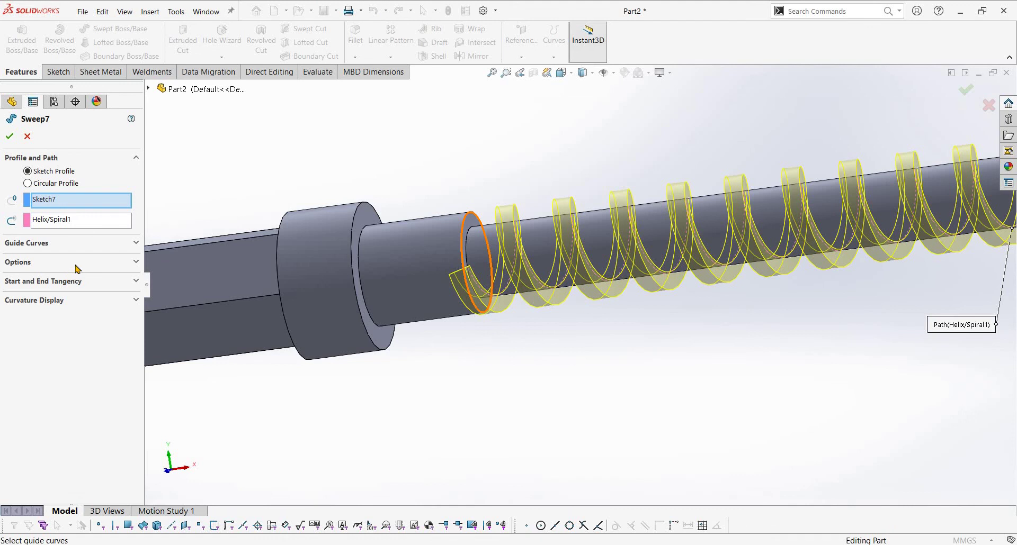
{"action": "left_click", "coordinate": [76, 268]}
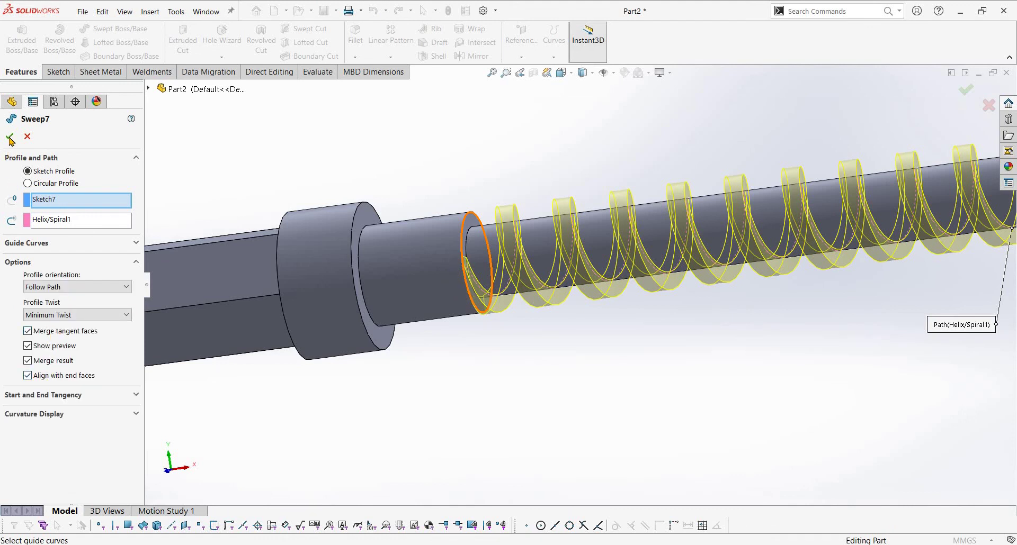
{"action": "scroll", "coordinate": [840, 266], "scroll_direction": "up", "scroll_amount": 3}
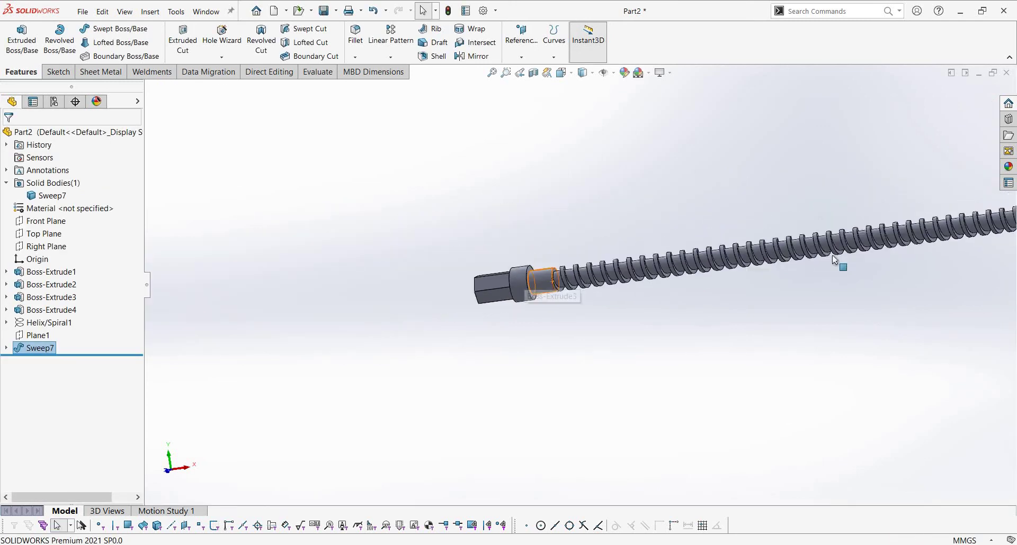
{"action": "scroll", "coordinate": [711, 275], "scroll_direction": "up", "scroll_amount": 2}
{"action": "scroll", "coordinate": [711, 275], "scroll_direction": "up", "scroll_amount": 2}
- View the whole threaded rod diagonally and compare it with the reference PDF drawing
{"action": "mouse_move", "coordinate": [662, 217]}
{"action": "middle_mouse_down"}
{"action": "mouse_move", "coordinate": [693, 163]}
{"action": "mouse_move", "coordinate": [742, 198]}
{"action": "mouse_move", "coordinate": [773, 316]}
{"action": "mouse_move", "coordinate": [736, 334]}
{"action": "middle_mouse_up"}
{"action": "scroll", "coordinate": [736, 334], "scroll_direction": "up", "scroll_amount": 3}
{"action": "scroll", "coordinate": [594, 442], "scroll_direction": "up", "scroll_amount": 2}
{"action": "middle_click_drag", "start_coordinate": [596, 444], "coordinate": [593, 369]}
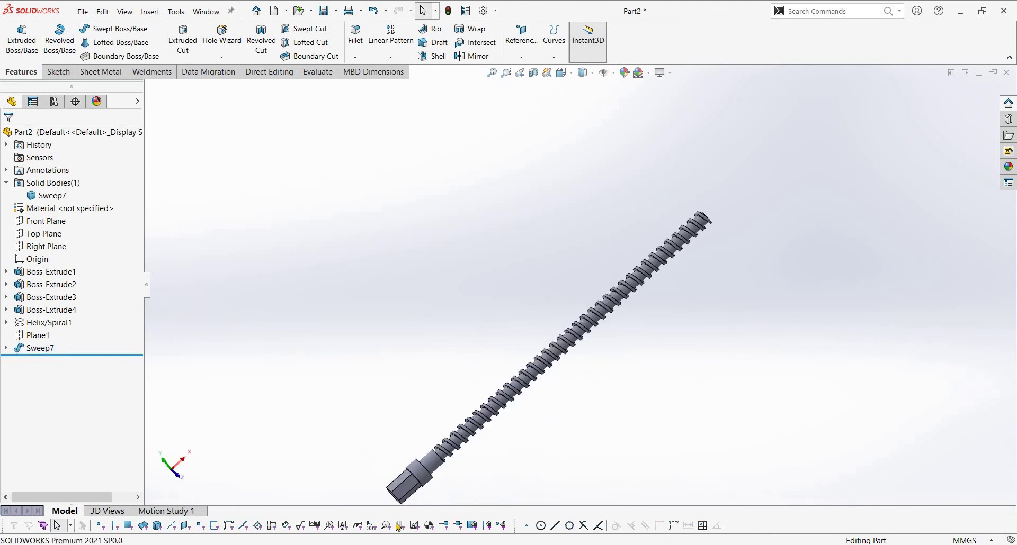
{"action": "key", "text": "alt+Tab"}
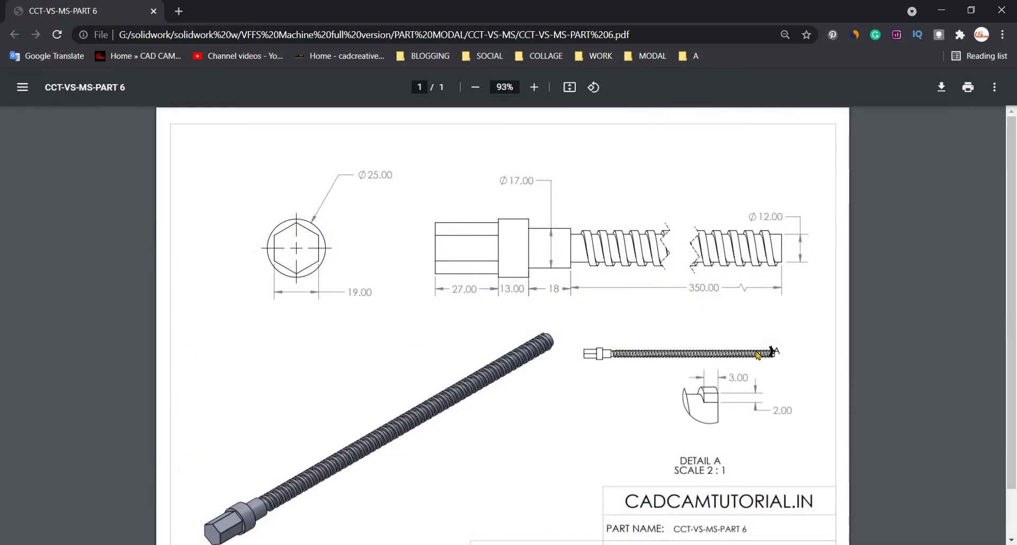
{"action": "scroll", "coordinate": [759, 365], "scroll_direction": "down", "scroll_amount": 1}
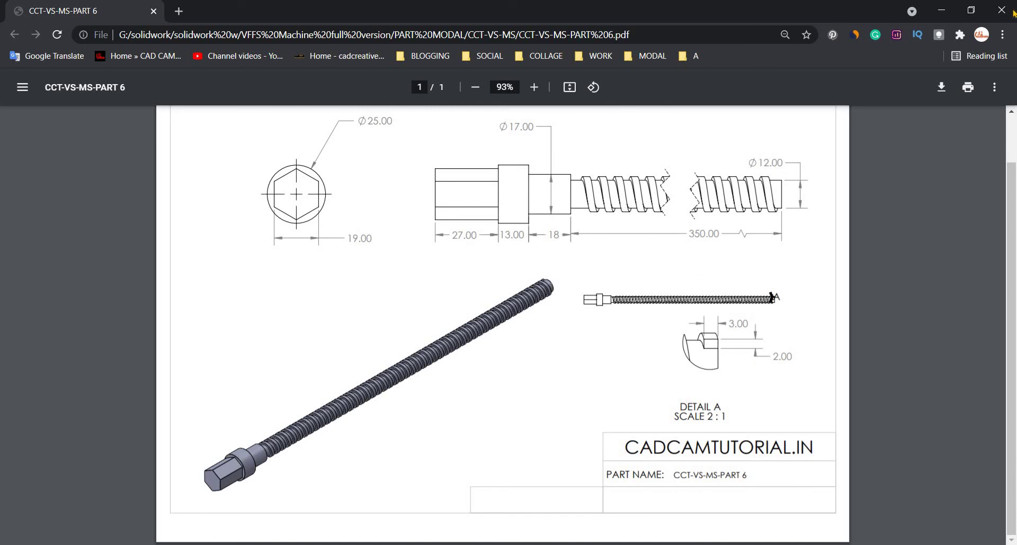
{"action": "left_click", "coordinate": [941, 10]}
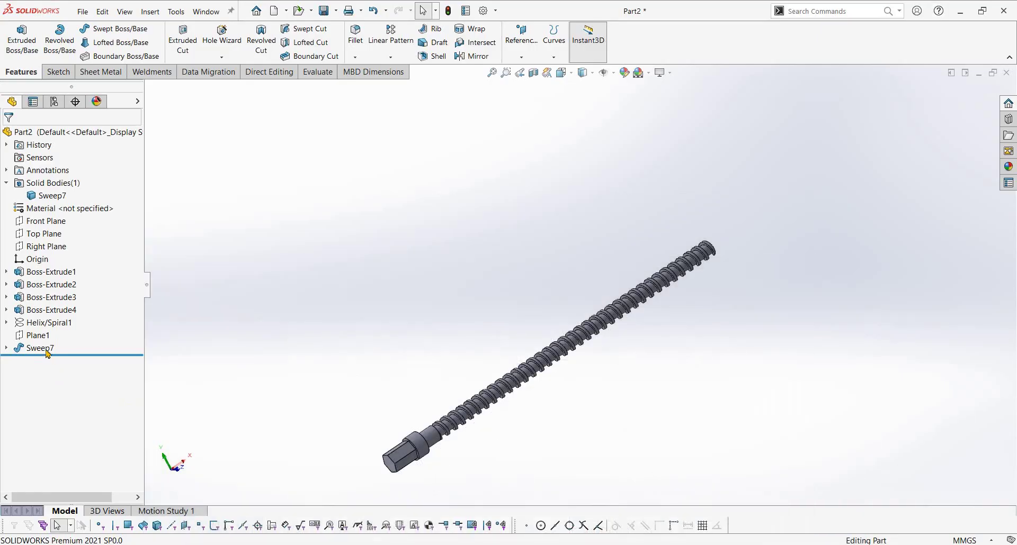
- Expand Sweep7 and edit its Sketch7 thread profile
{"action": "left_click", "coordinate": [12, 350]}
{"action": "left_click", "coordinate": [44, 360]}
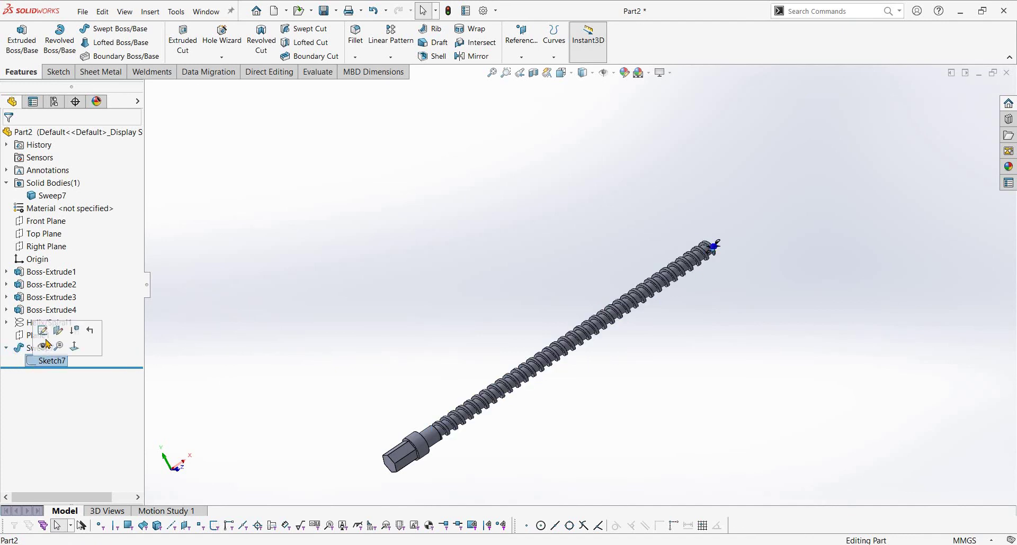
{"action": "left_click", "coordinate": [43, 332]}
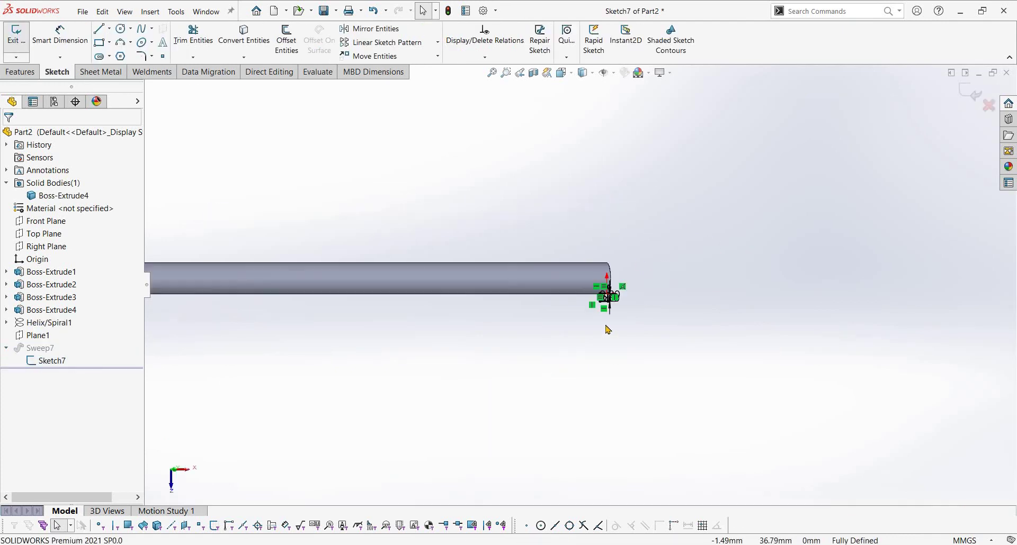
{"action": "scroll", "coordinate": [624, 269], "scroll_direction": "down", "scroll_amount": 5}
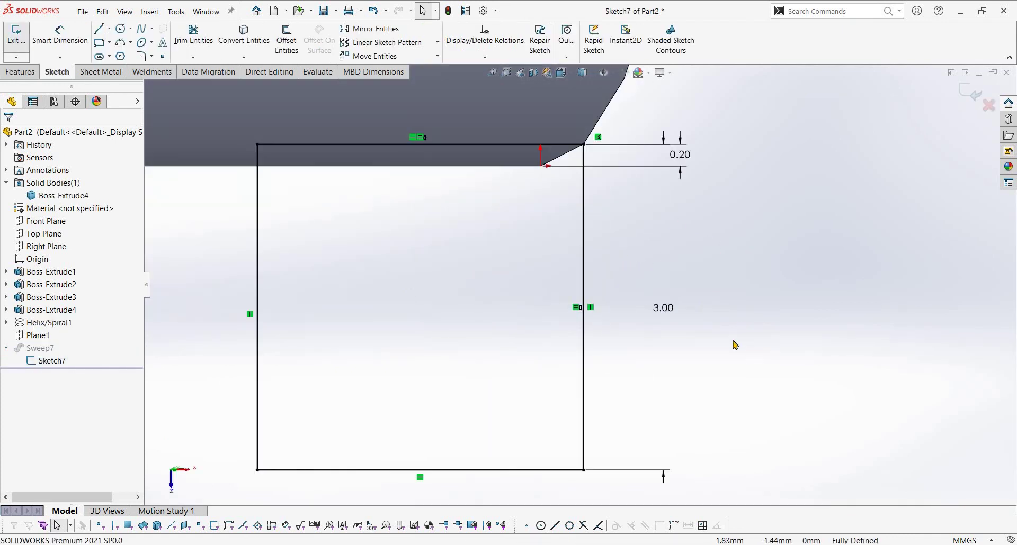
{"action": "scroll", "coordinate": [583, 270], "scroll_direction": "up", "scroll_amount": 1}
- Change the profile height dimension from 3.00 to 2.00
{"action": "key", "text": "d"}
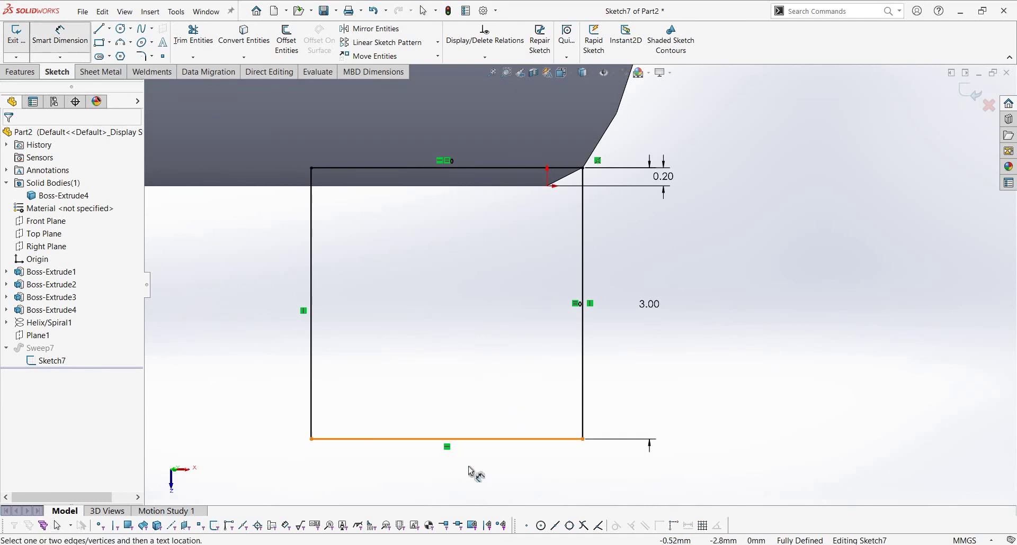
{"action": "left_click", "coordinate": [468, 468]}
{"action": "left_click", "coordinate": [650, 316]}
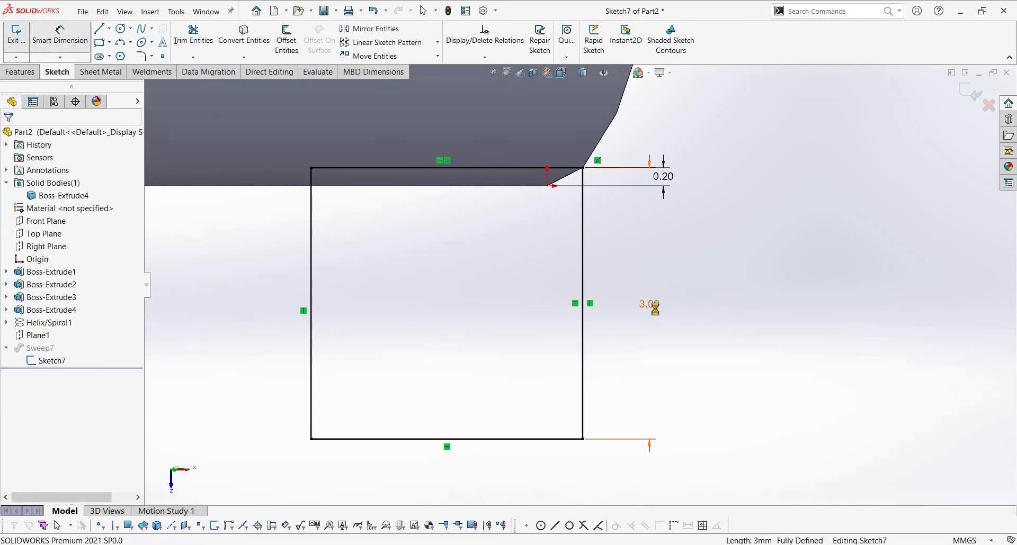
{"action": "type", "text": "2"}
{"action": "key", "text": "Return"}
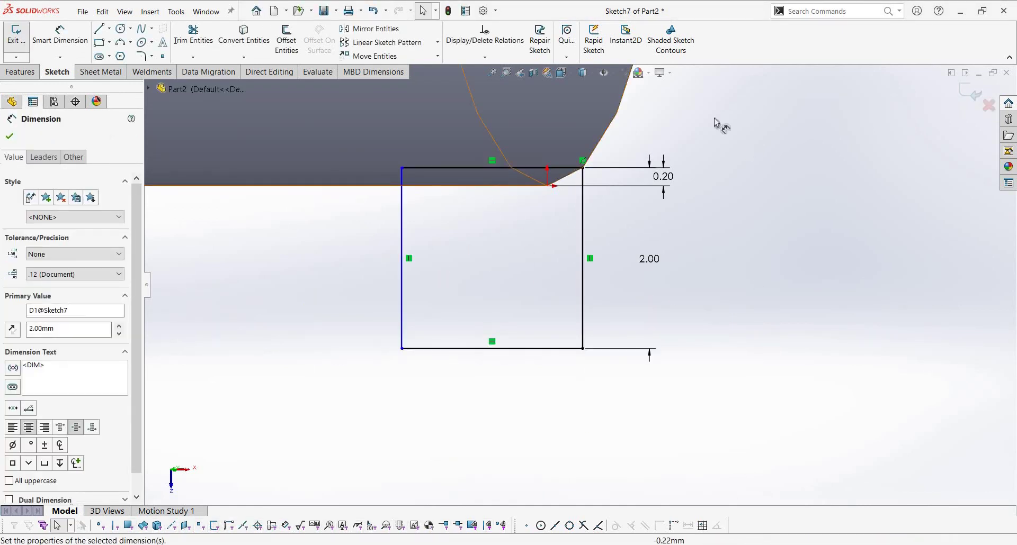
{"action": "left_click", "coordinate": [486, 359]}
- Add a 3.00 width dimension on the profile's bottom edge and rebuild the thread
{"action": "left_click", "coordinate": [488, 352]}
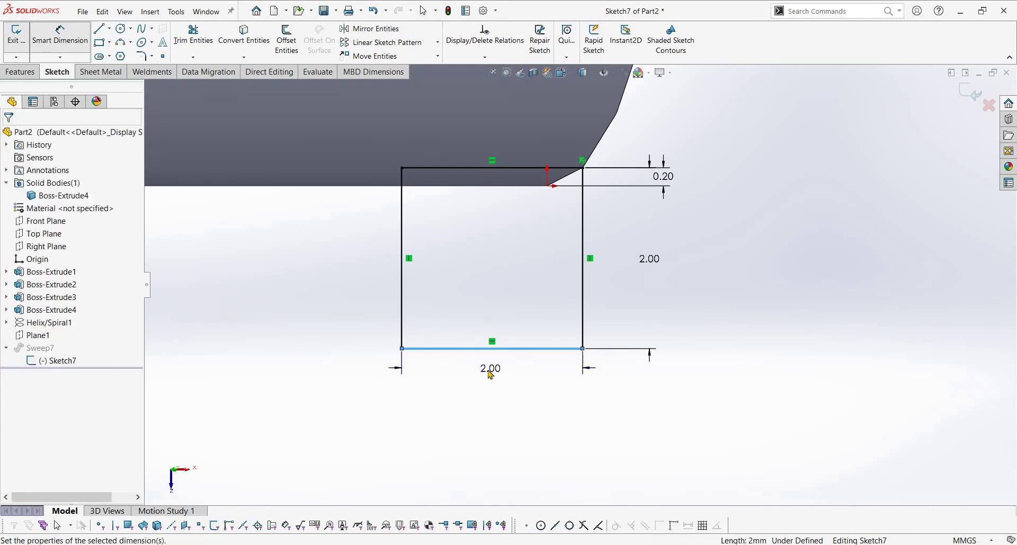
{"action": "left_click", "coordinate": [489, 371]}
{"action": "type", "text": "3"}
{"action": "key", "text": "Return"}
{"action": "scroll", "coordinate": [579, 286], "scroll_direction": "up", "scroll_amount": 3}
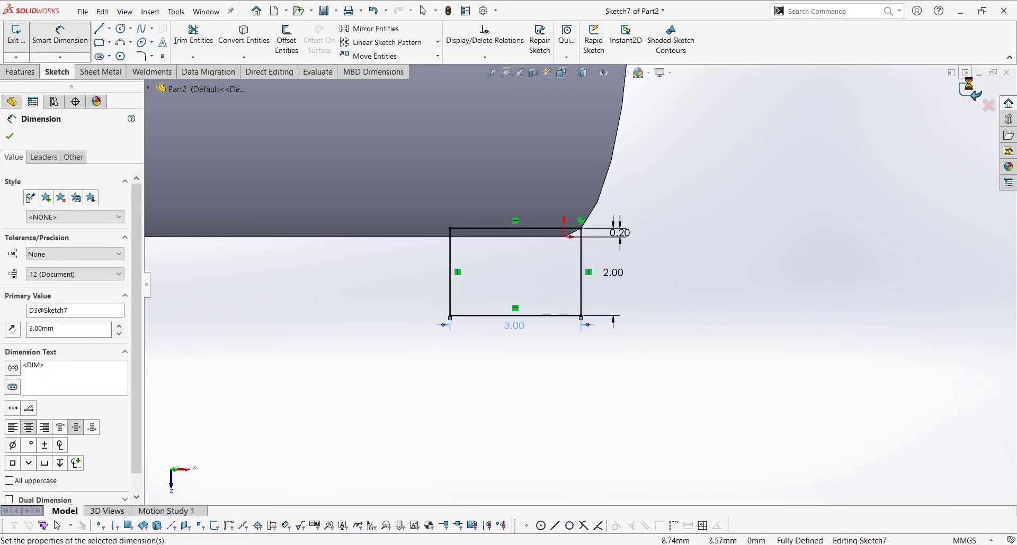
{"action": "key", "text": "Escape"}
{"action": "key", "text": "ctrl+b"}
{"action": "scroll", "coordinate": [427, 309], "scroll_direction": "up", "scroll_amount": 3}
{"action": "scroll", "coordinate": [397, 302], "scroll_direction": "up", "scroll_amount": 3}
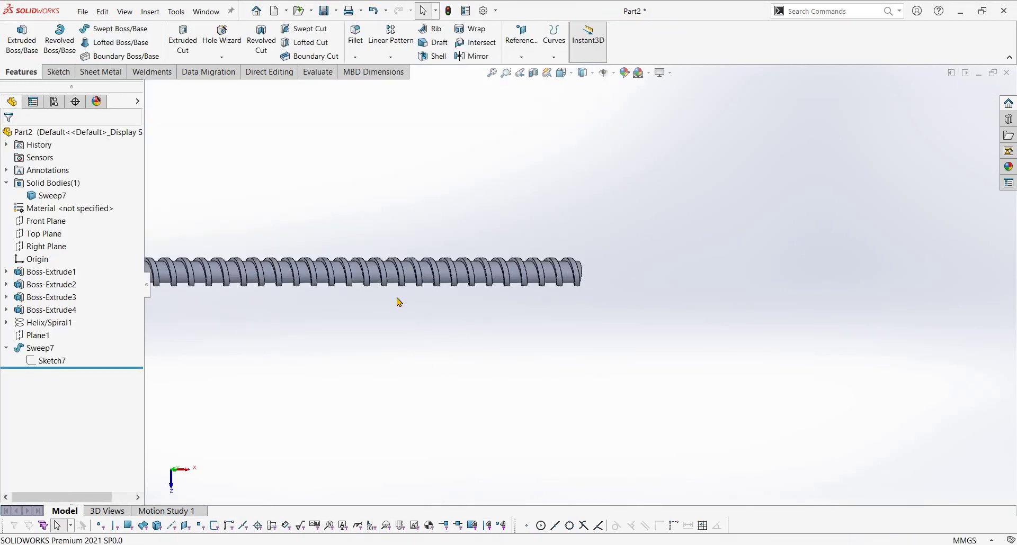
{"action": "scroll", "coordinate": [400, 303], "scroll_direction": "up", "scroll_amount": 2}
{"action": "key", "text": "ctrl+7"}
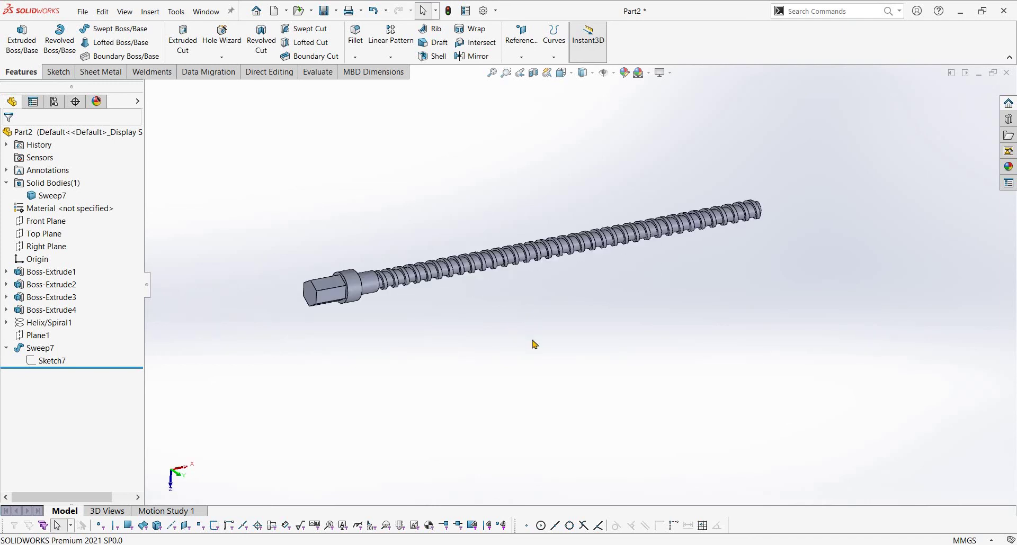
{"action": "key", "text": "alt+Tab"}
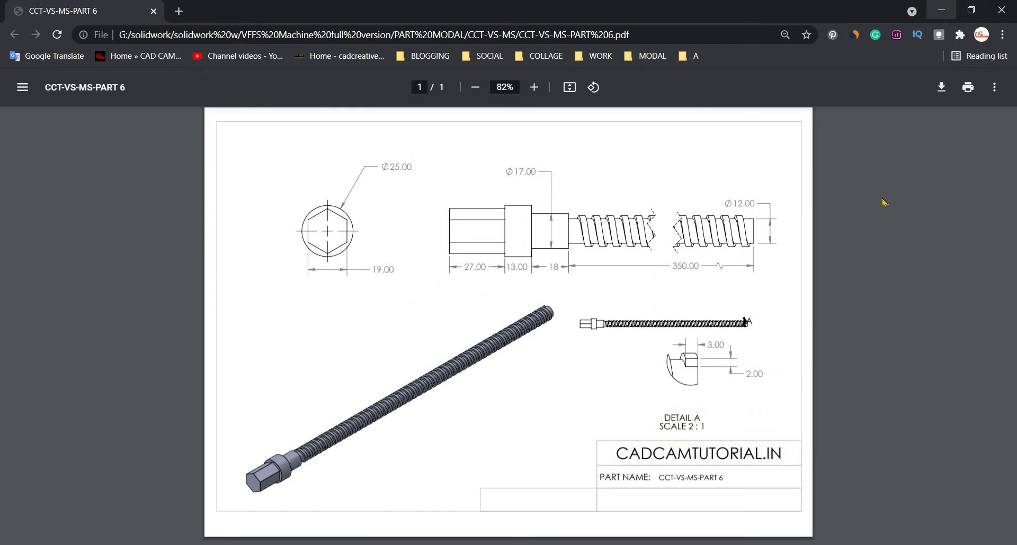
{"action": "key", "text": "alt+Tab"}
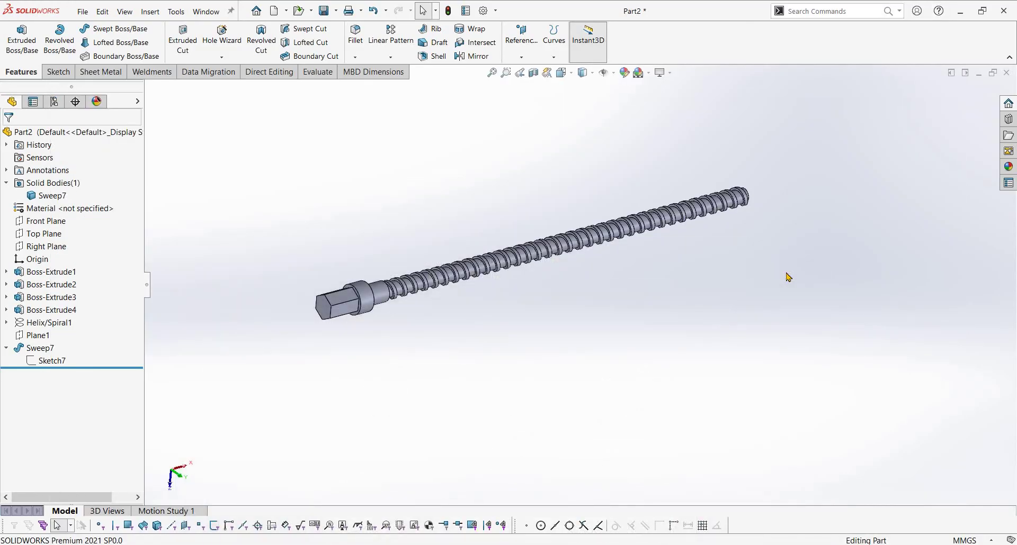
{"action": "key", "text": "f"}
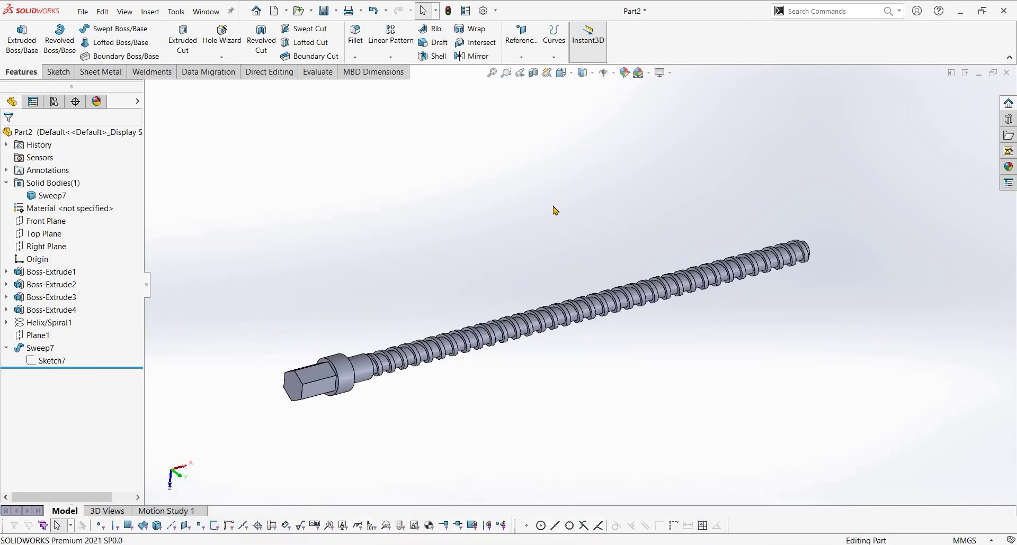